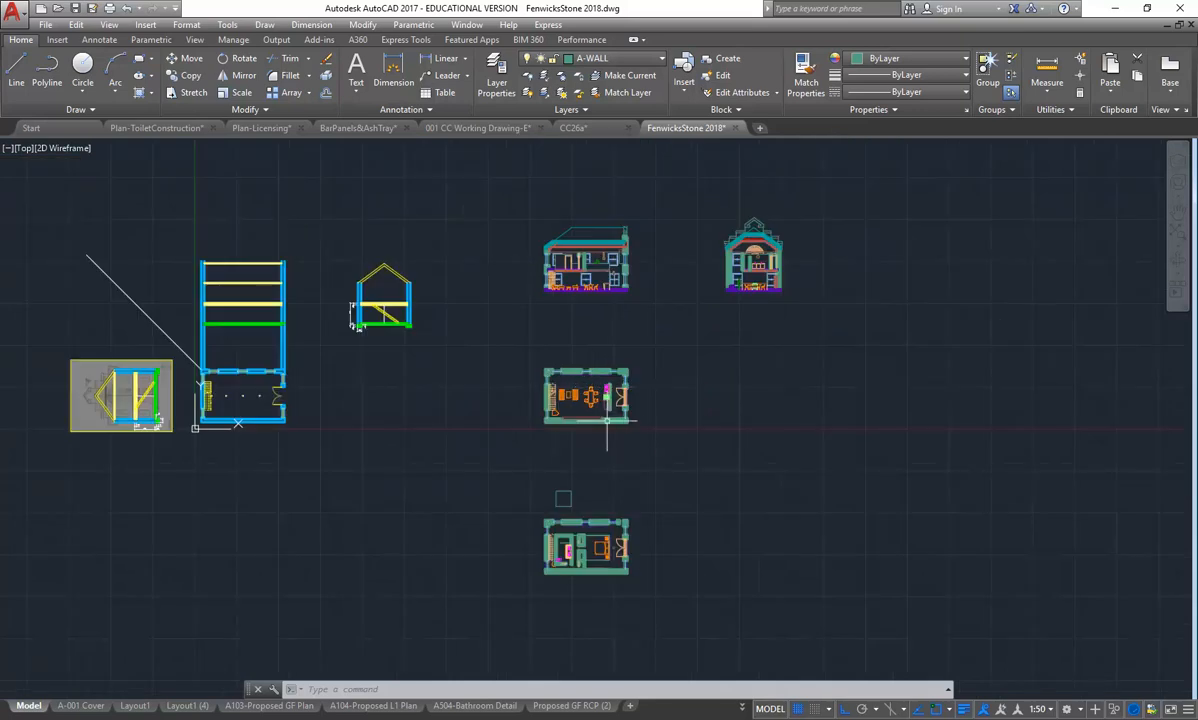
Create a new text style named Notes
scroll(600, 440, up, 8)
middle_drag(551, 478, 560, 470)
scroll(561, 470, up, 2)
scroll(560, 469, down, 2)
middle_drag(527, 342, 522, 353)
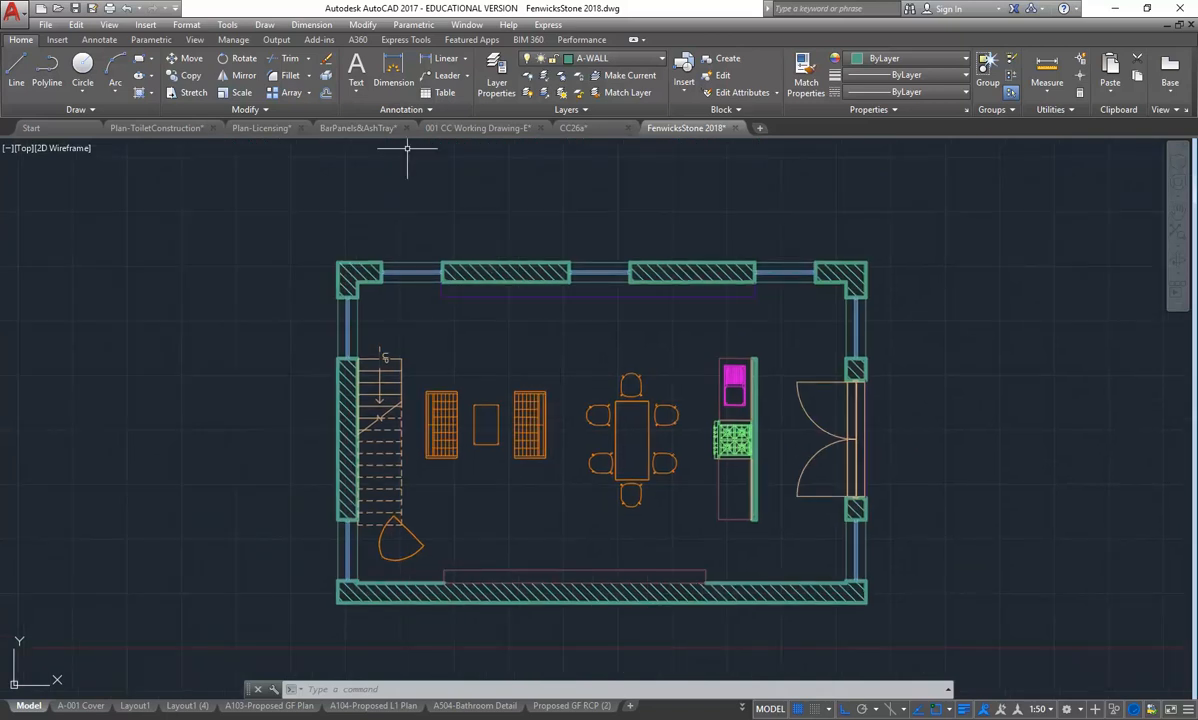
click(404, 110)
click(401, 106)
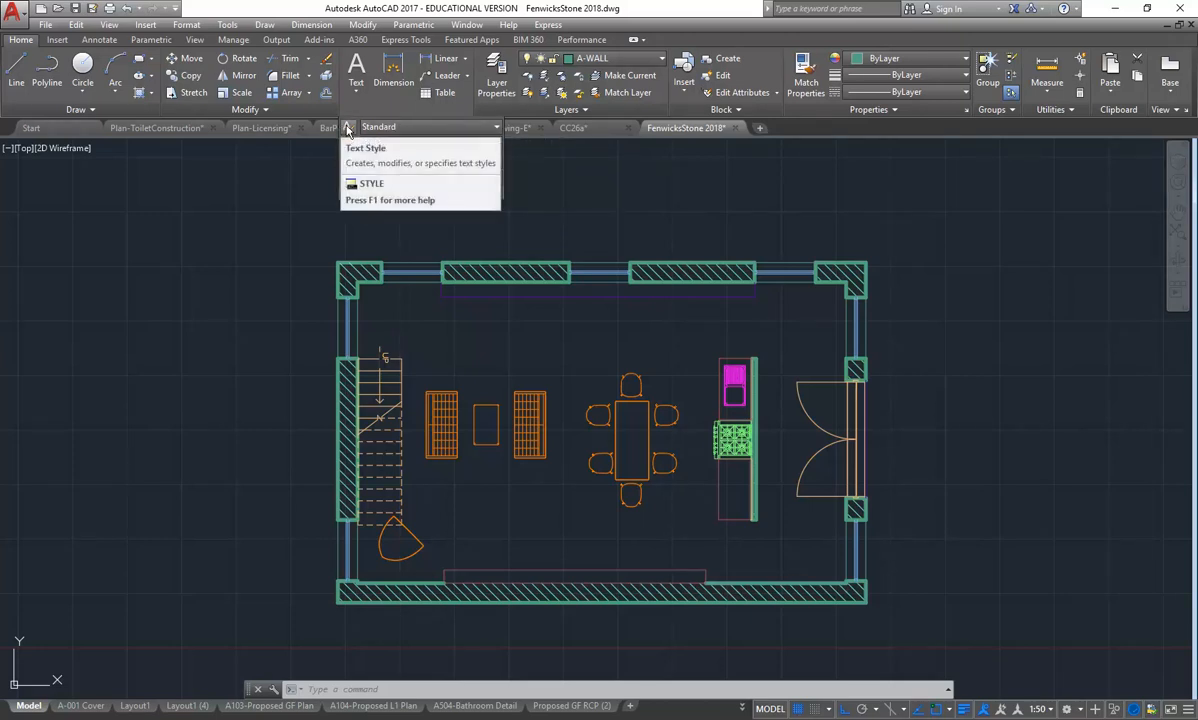
click(347, 130)
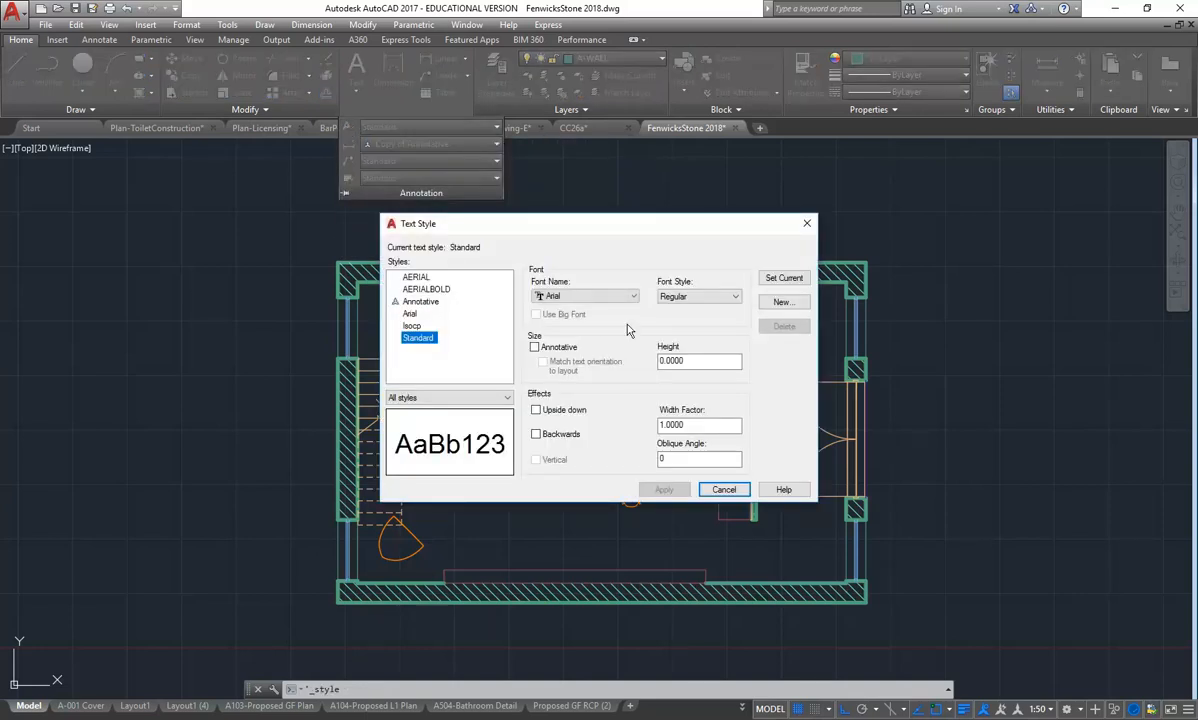
click(782, 302)
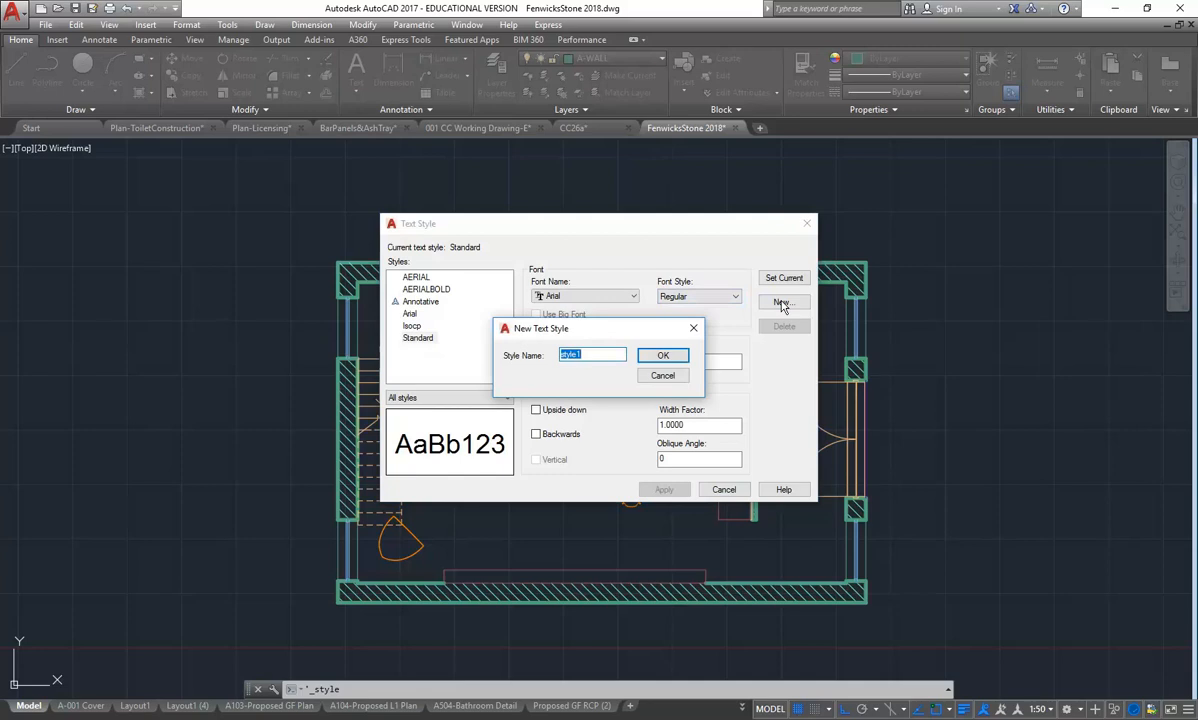
text(Notes)
click(676, 356)
click(413, 339)
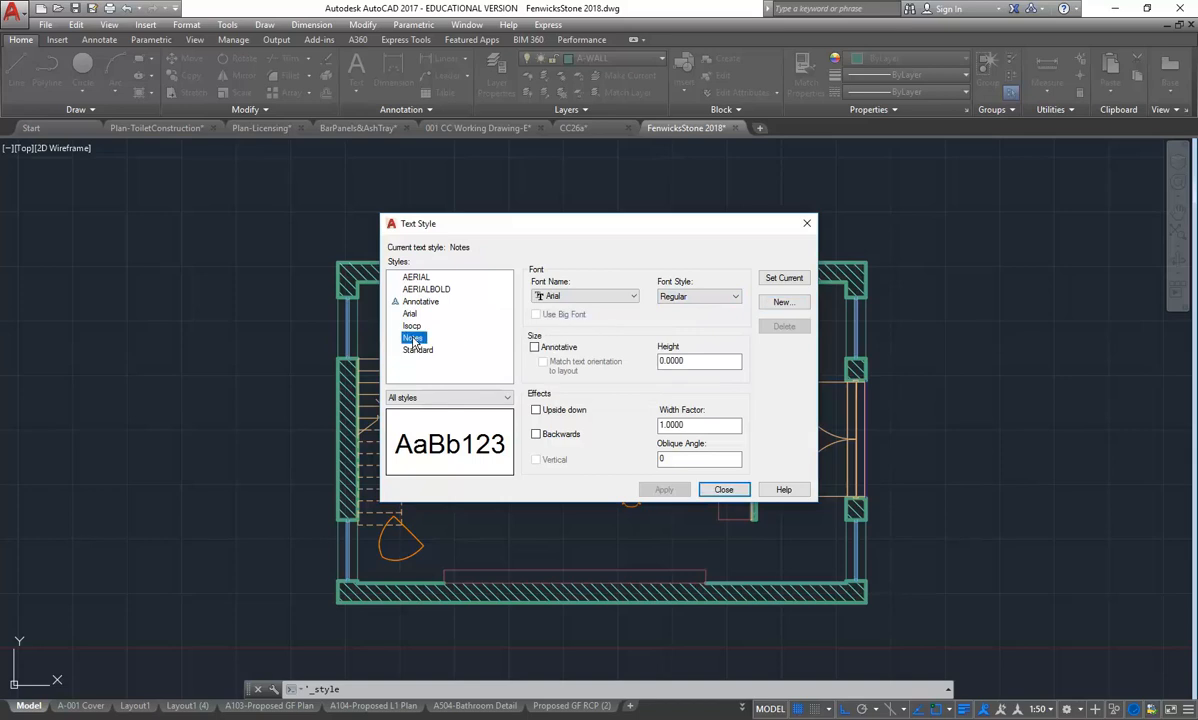
Set the font of the Notes text style to romans.shx
click(631, 297)
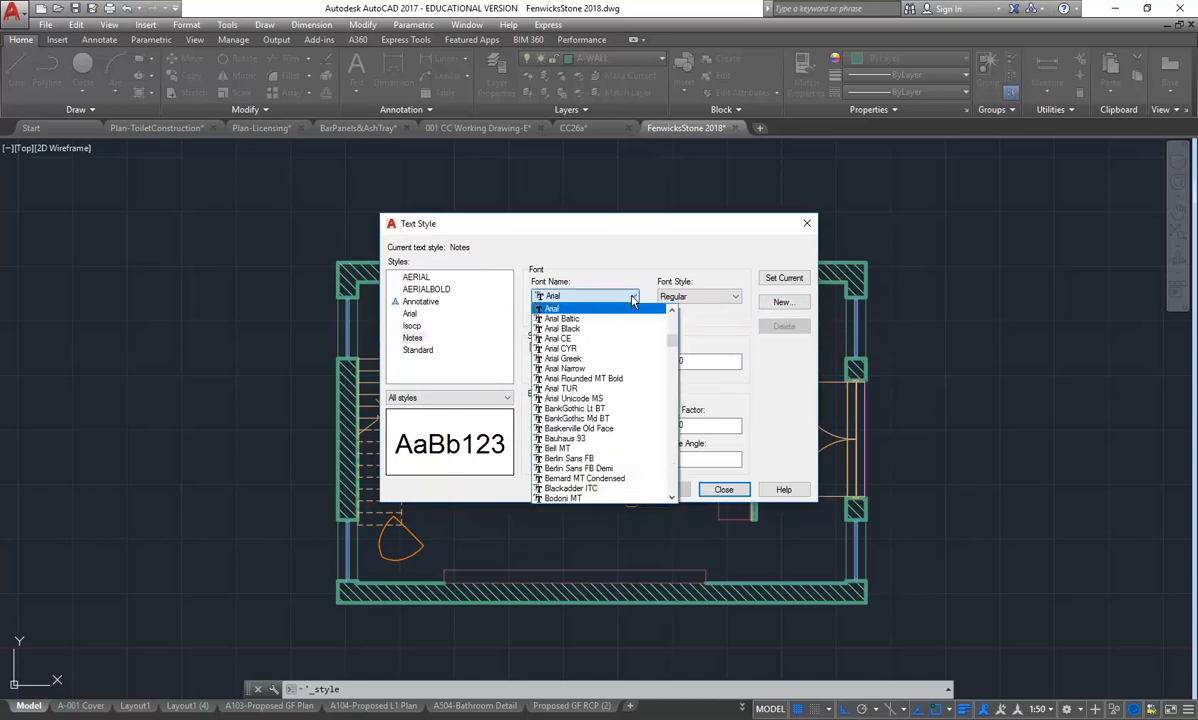
drag(673, 345, 670, 455)
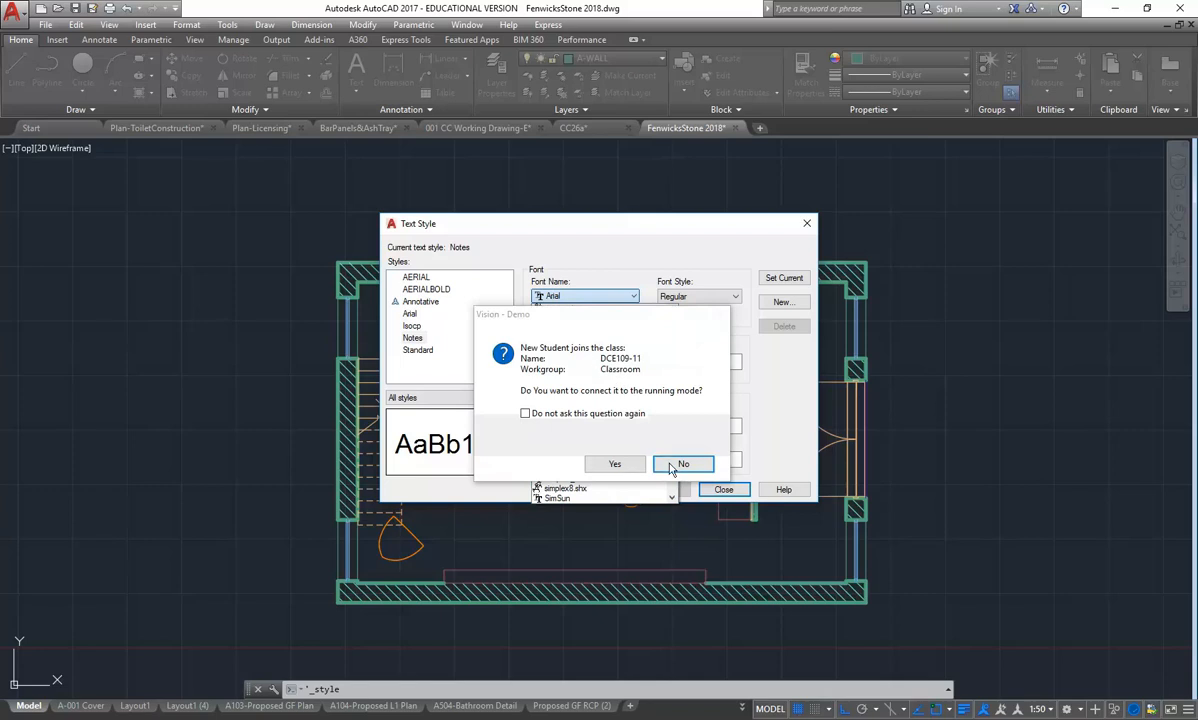
click(612, 464)
click(590, 296)
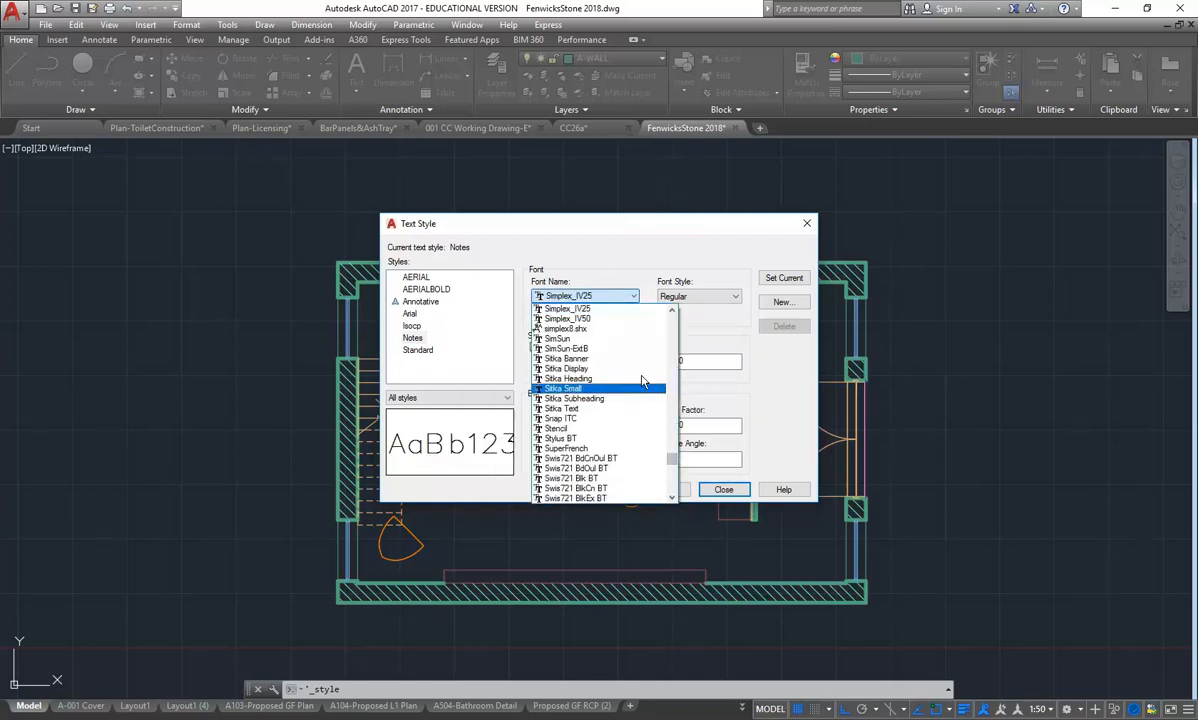
drag(674, 462, 671, 447)
scroll(614, 406, up, 2)
scroll(580, 400, up, 2)
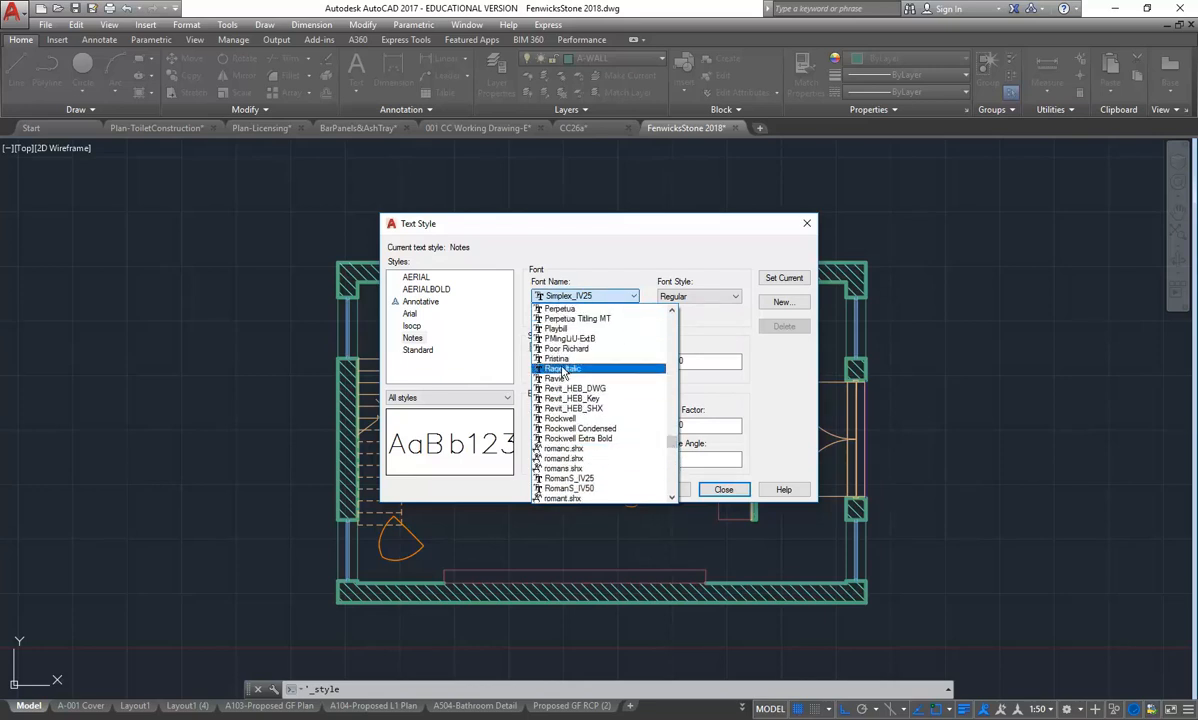
click(578, 470)
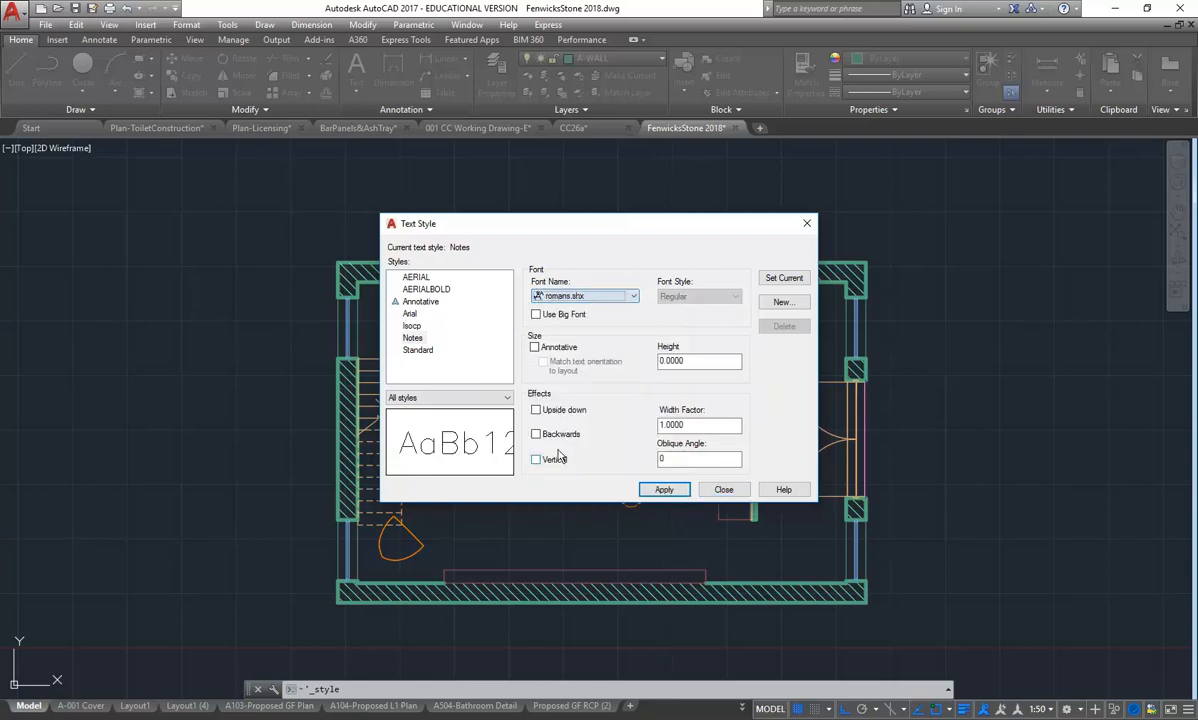
Set the font of the Notes text style to Swis721 Cn BT
click(583, 298)
drag(672, 443, 674, 462)
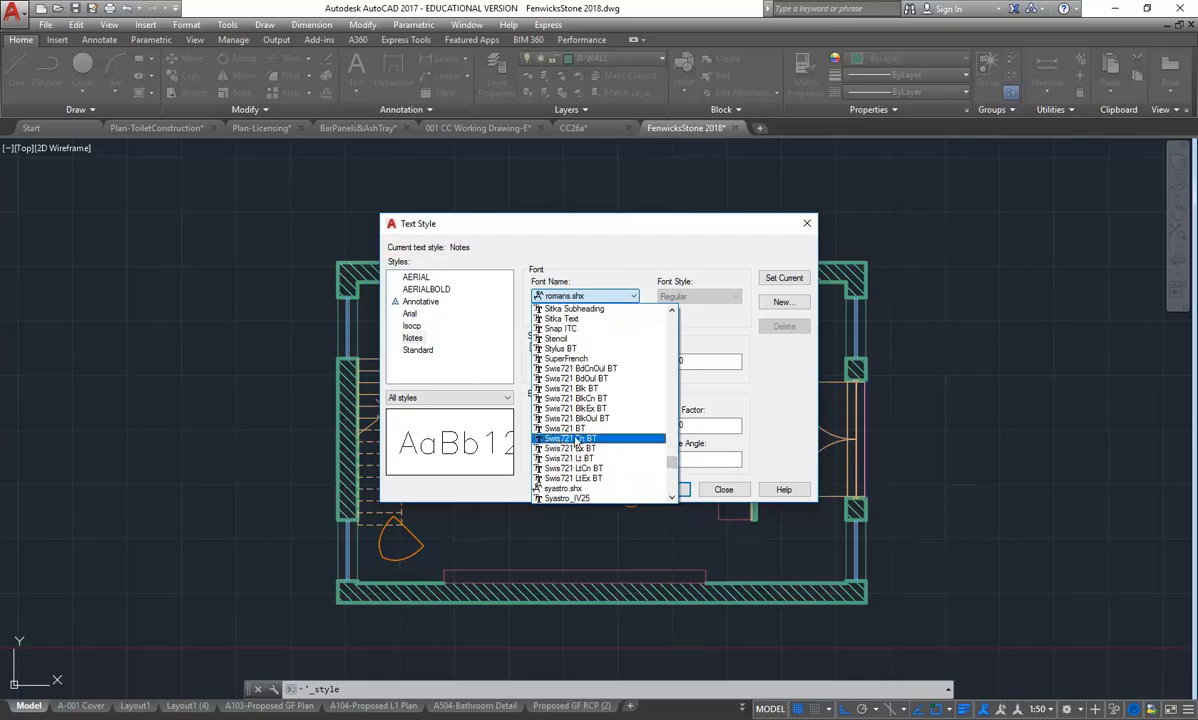
click(571, 441)
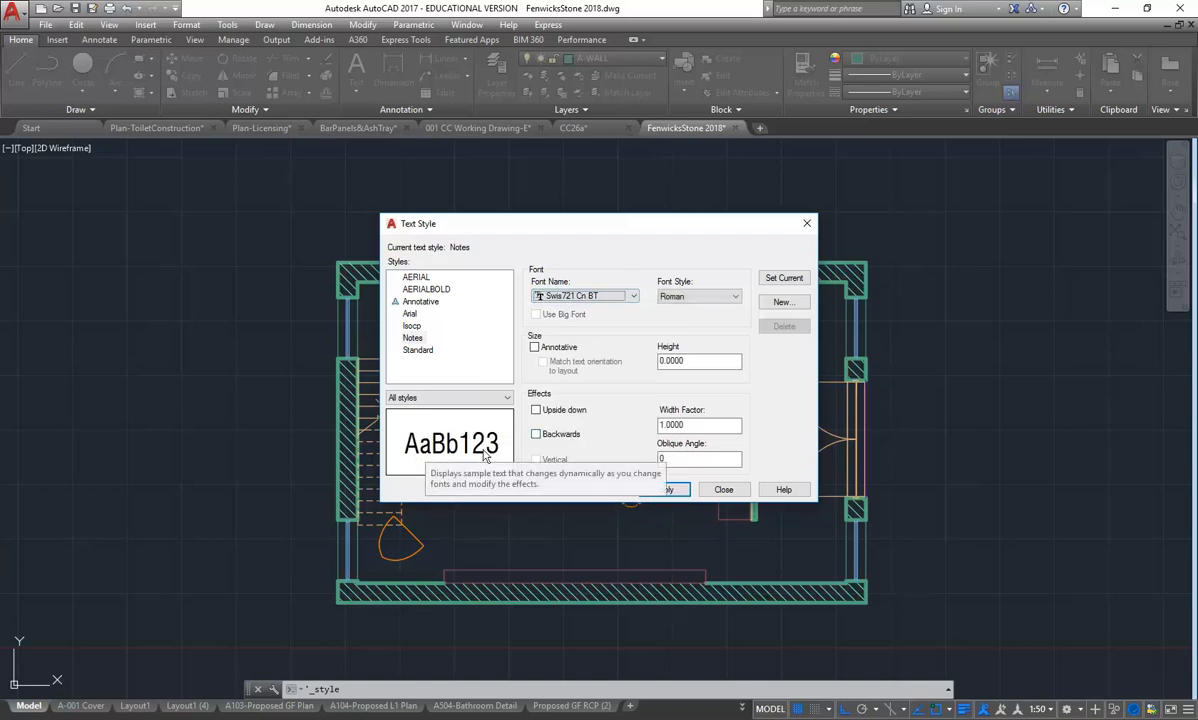
Make the Notes style annotative with a paper text height of 2.5, then save it as the current text style
click(536, 348)
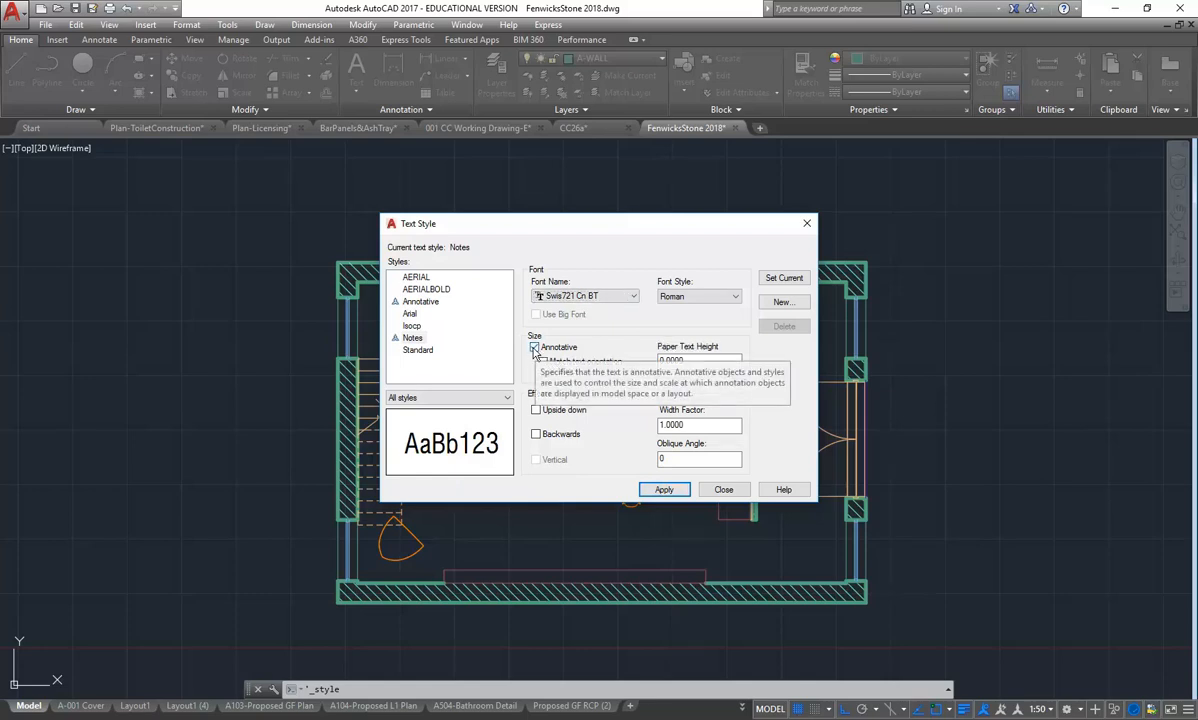
drag(692, 361, 635, 361)
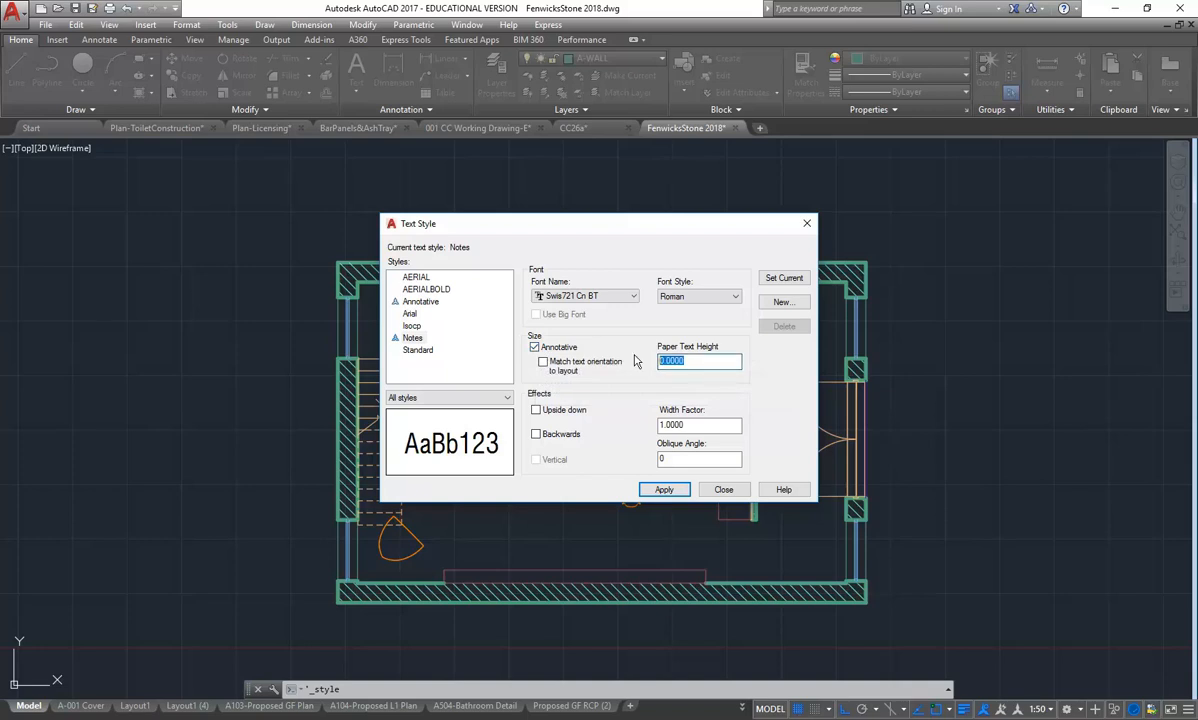
text(2.5)
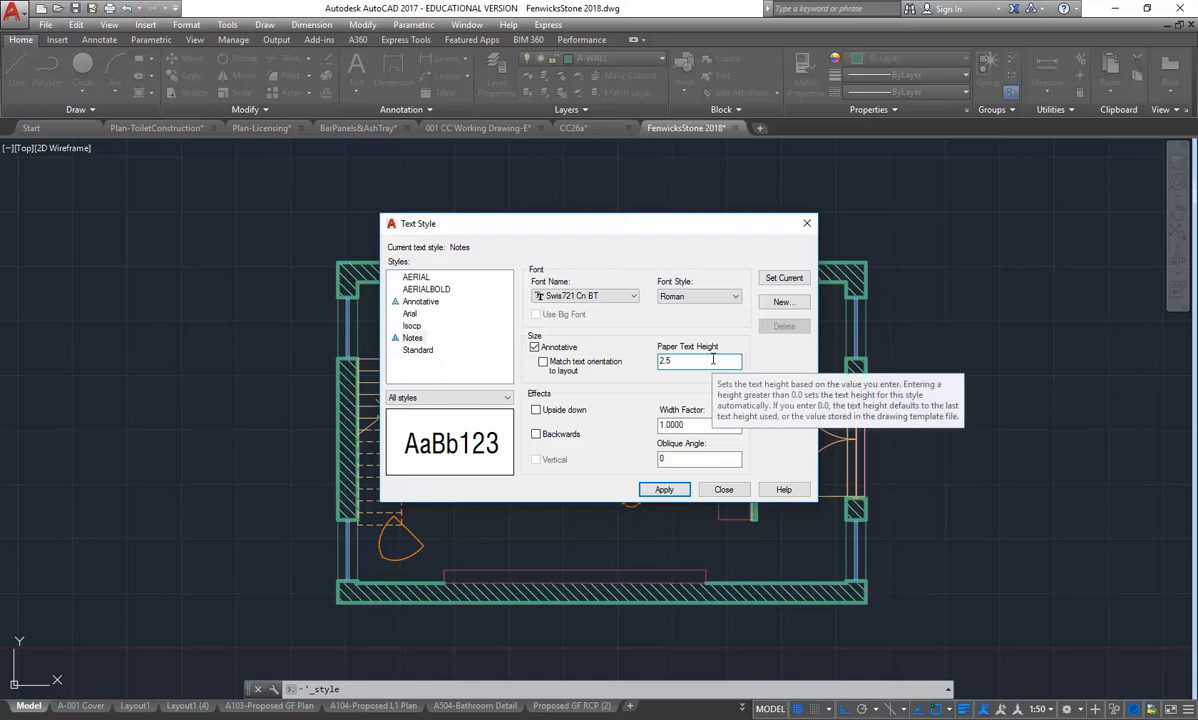
click(783, 280)
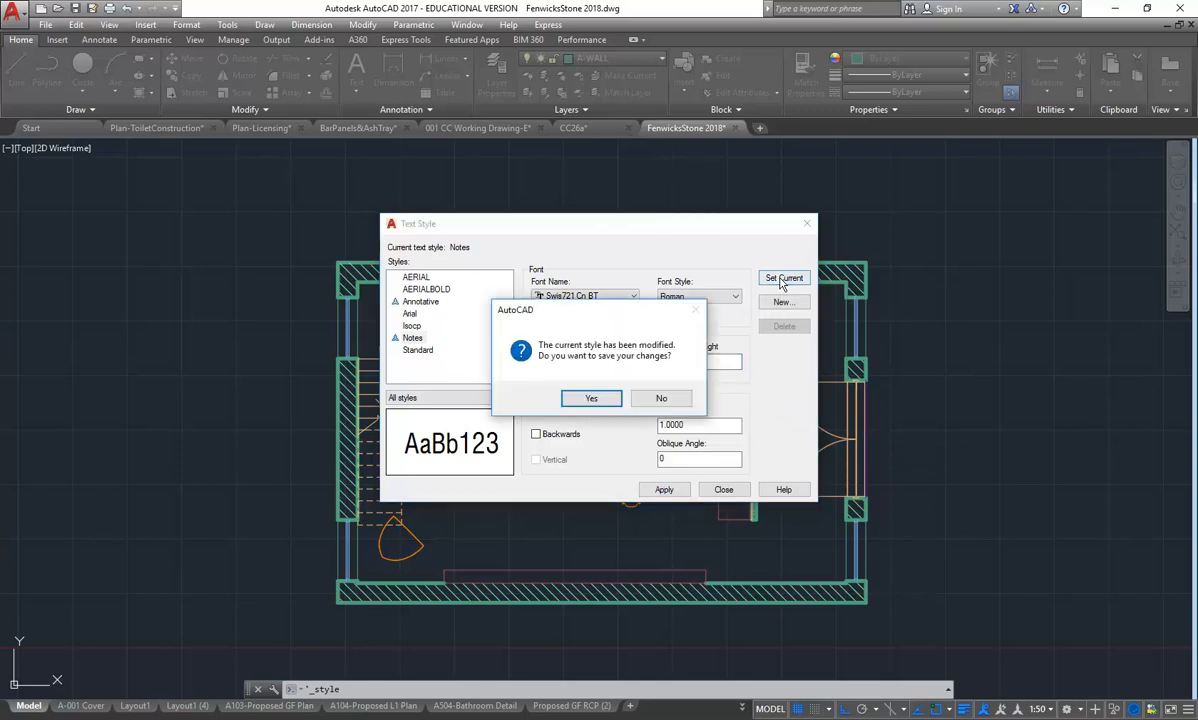
click(590, 399)
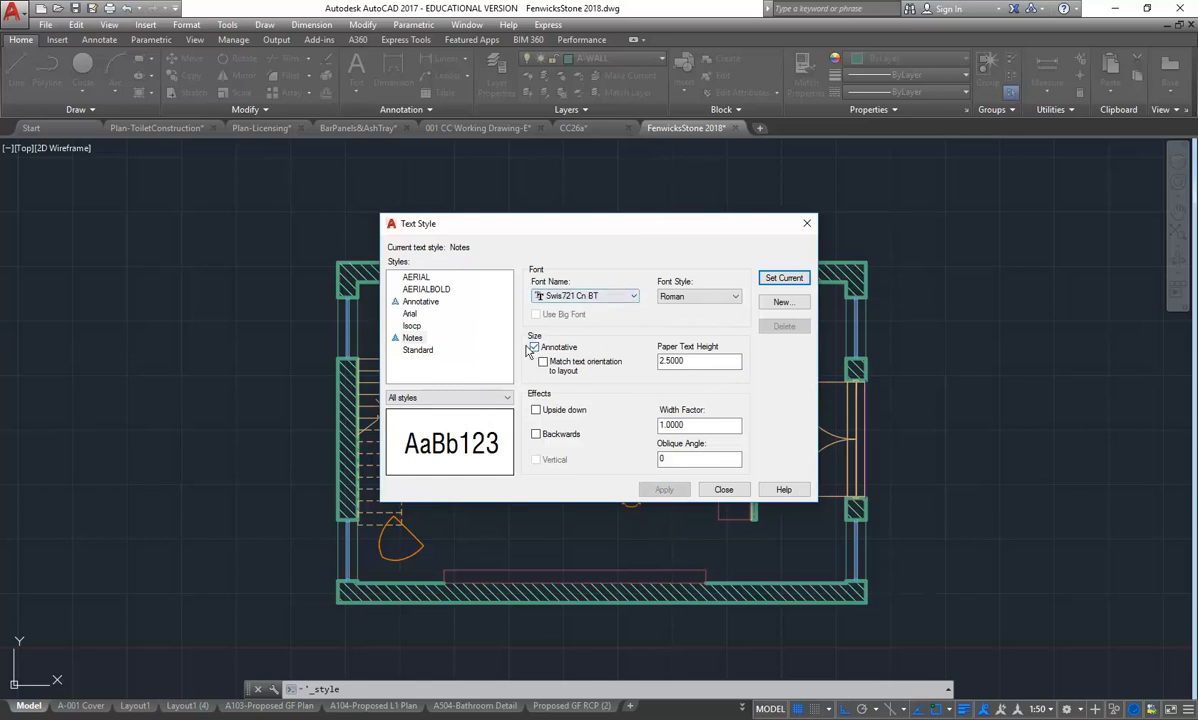
click(722, 490)
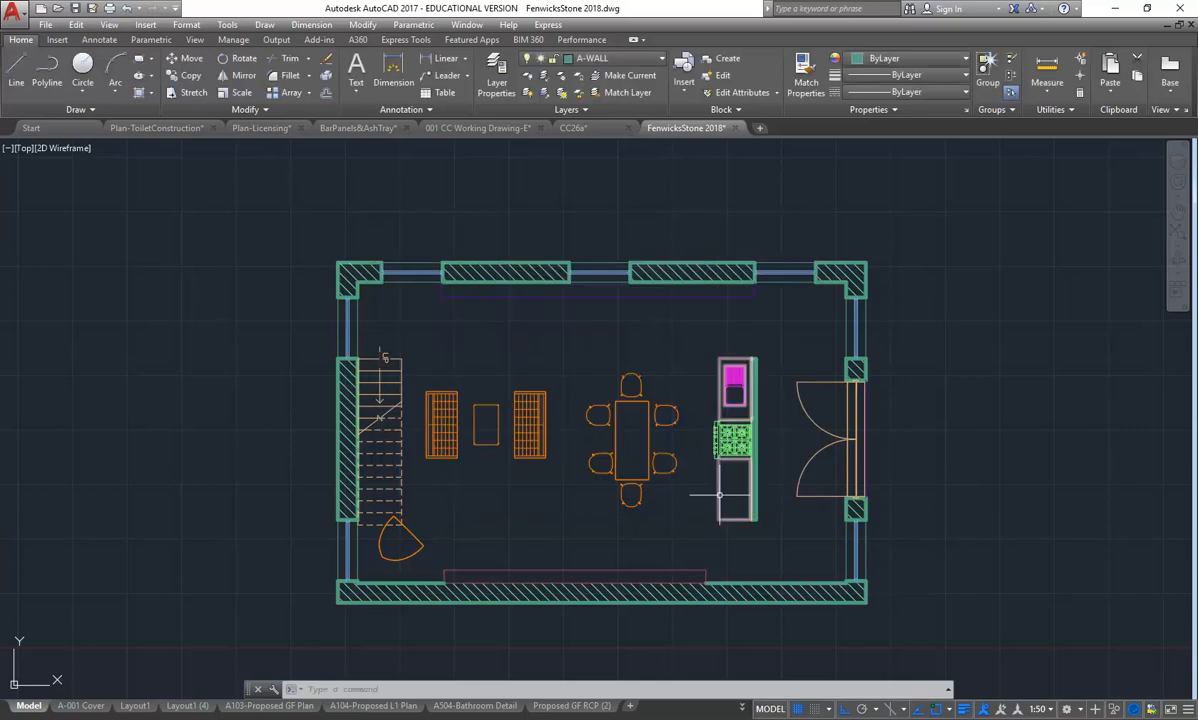
Create a new layer named A-ANNO
click(599, 60)
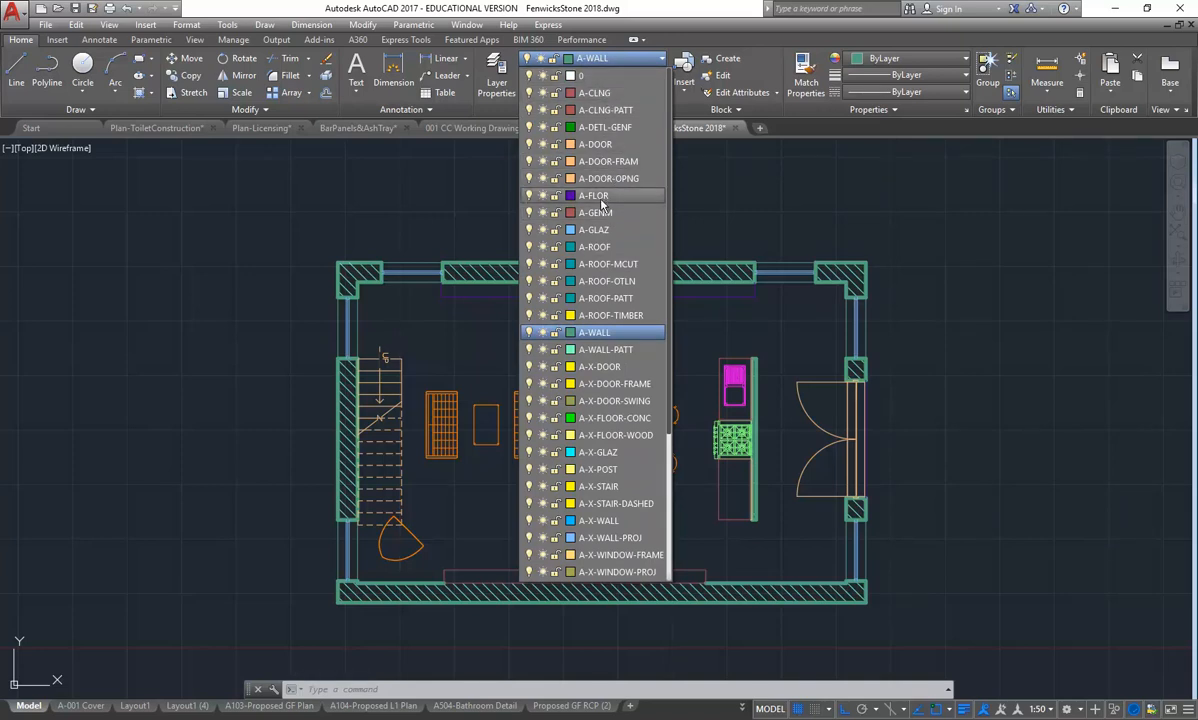
scroll(601, 205, down, 4)
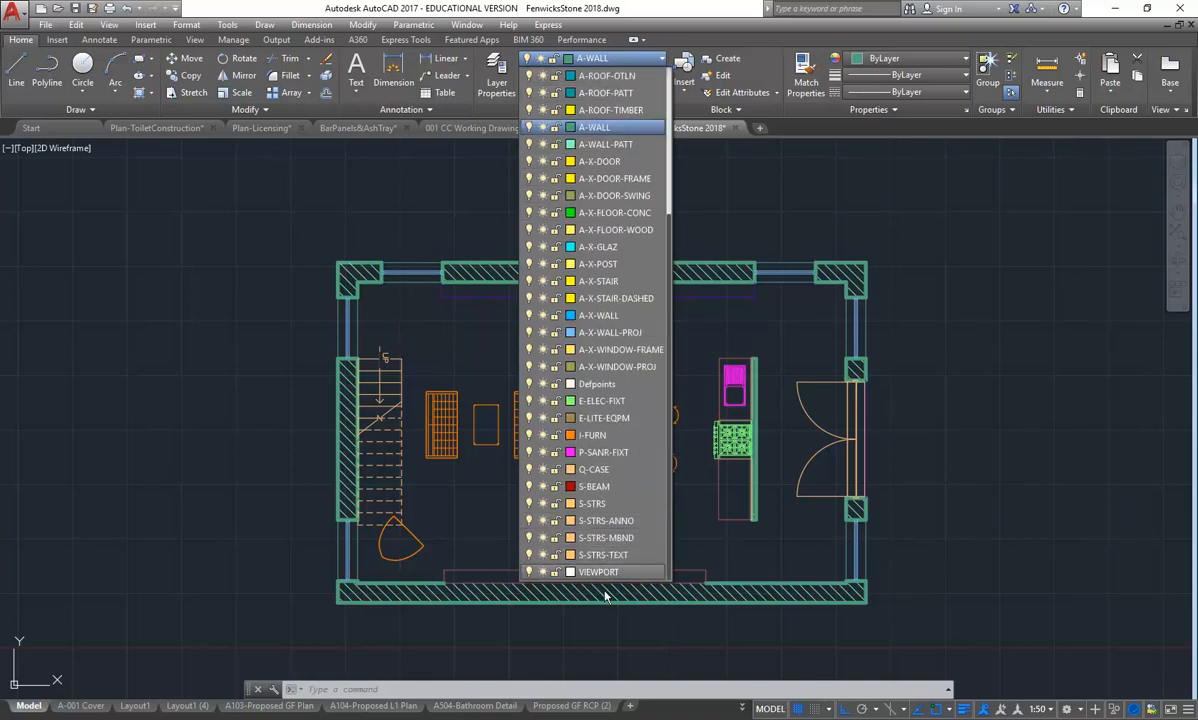
click(490, 70)
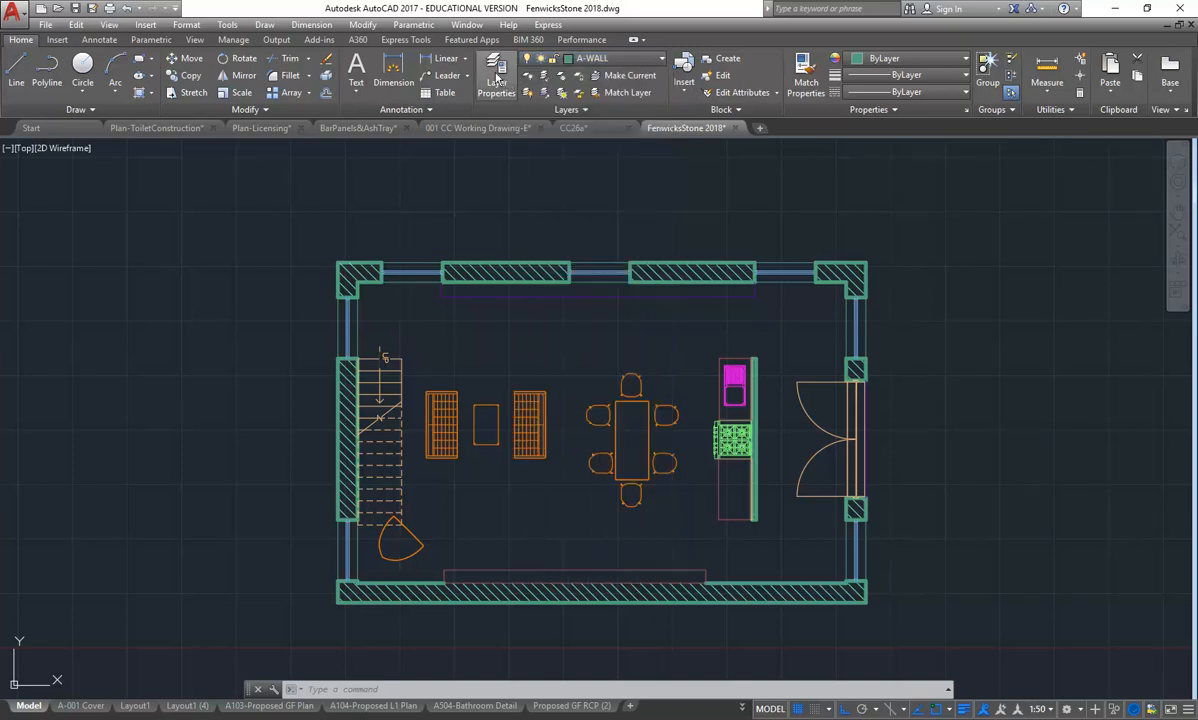
click(490, 70)
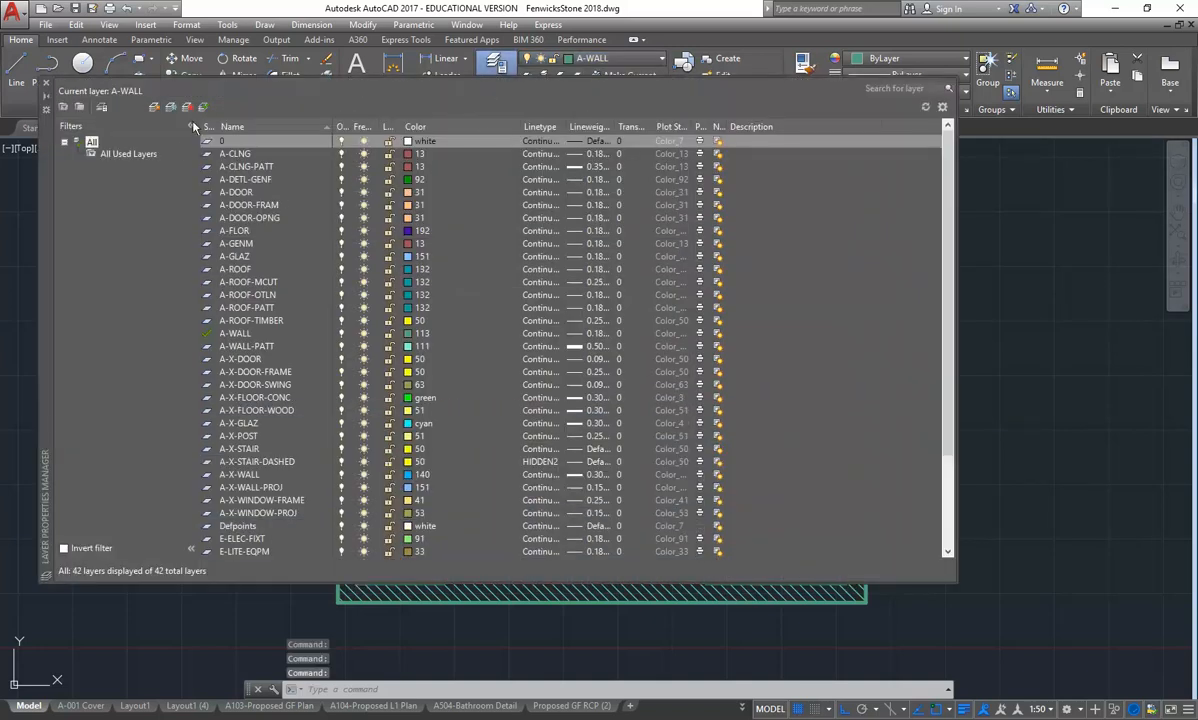
click(153, 107)
text(A-ANNO)
key(Return)
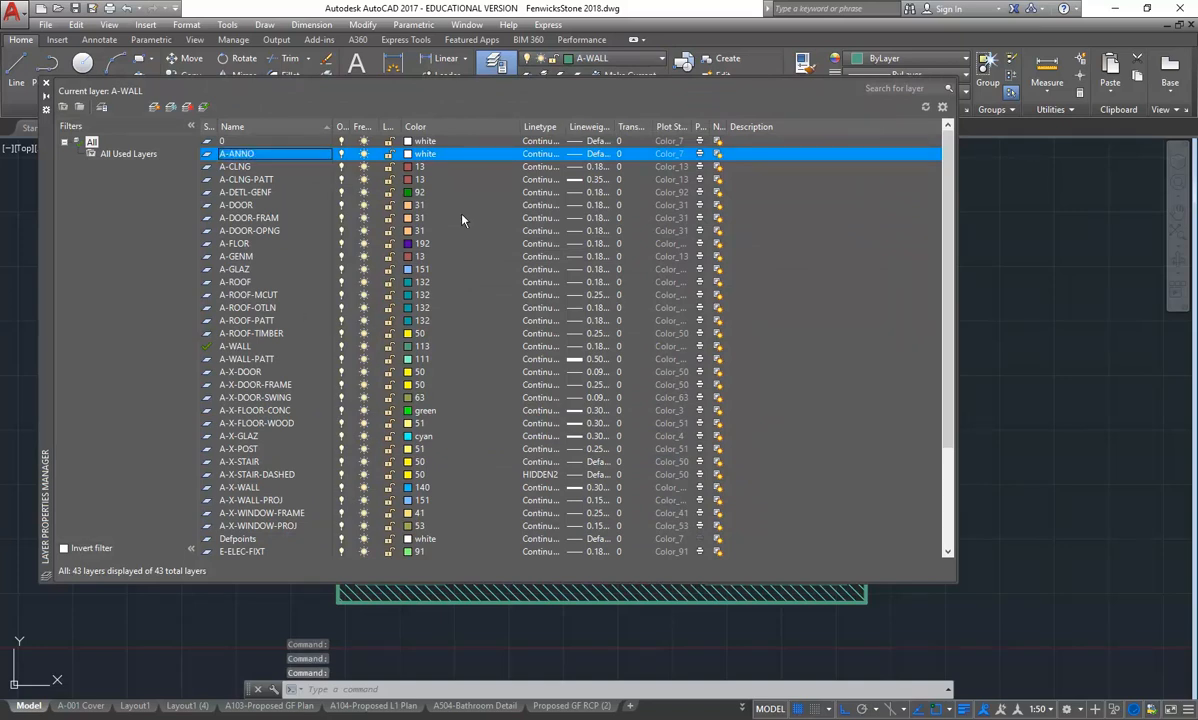
Give the A-ANNO layer a 0.25 mm lineweight and make it the current layer
click(584, 155)
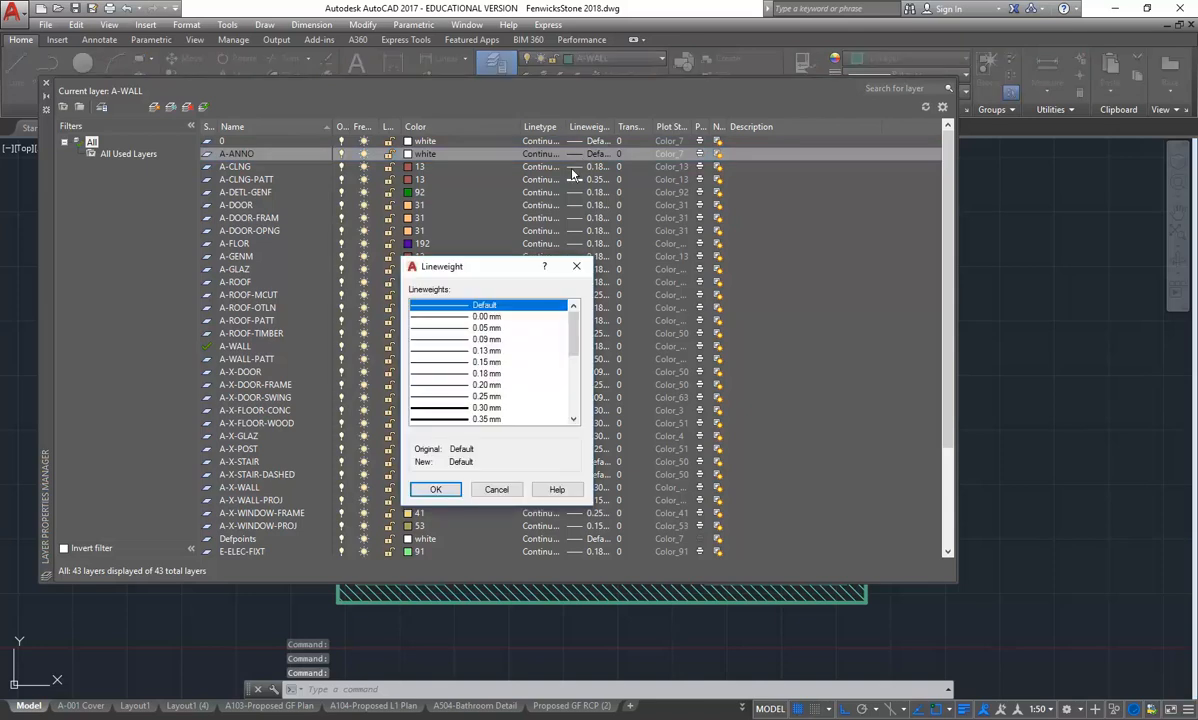
click(443, 397)
click(438, 489)
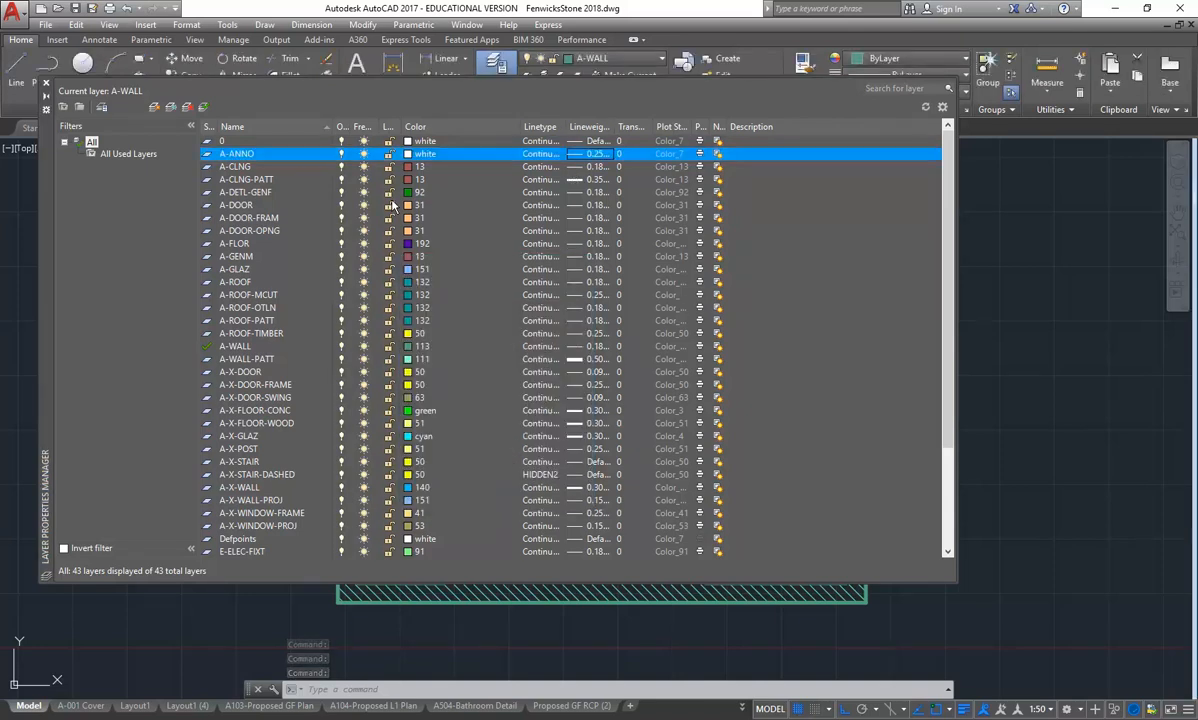
click(204, 107)
click(45, 83)
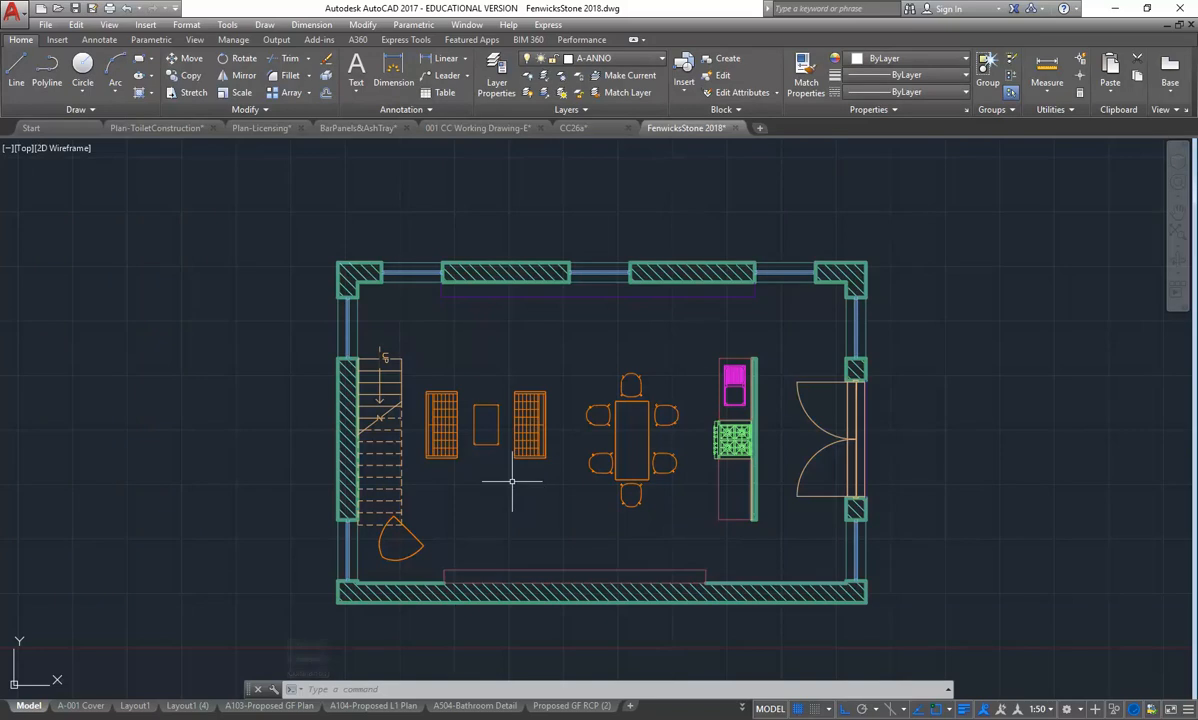
Set the annotation scale of the drawing to 1:50
middle_drag(476, 468, 458, 462)
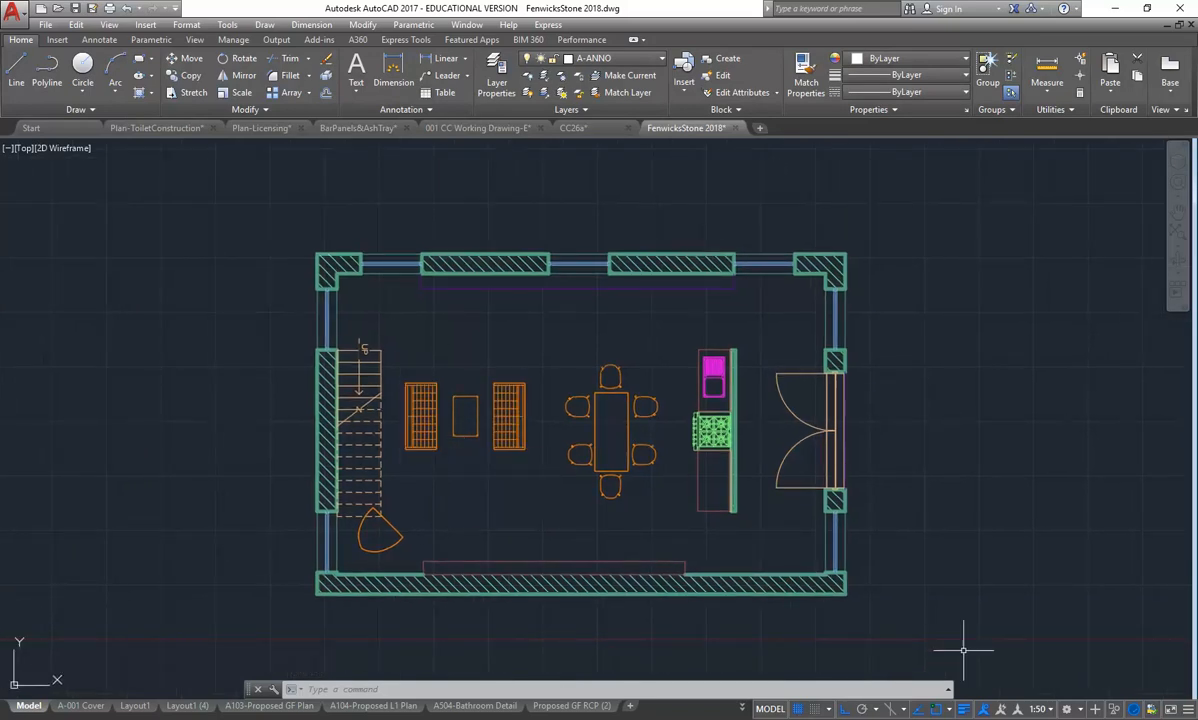
click(1049, 709)
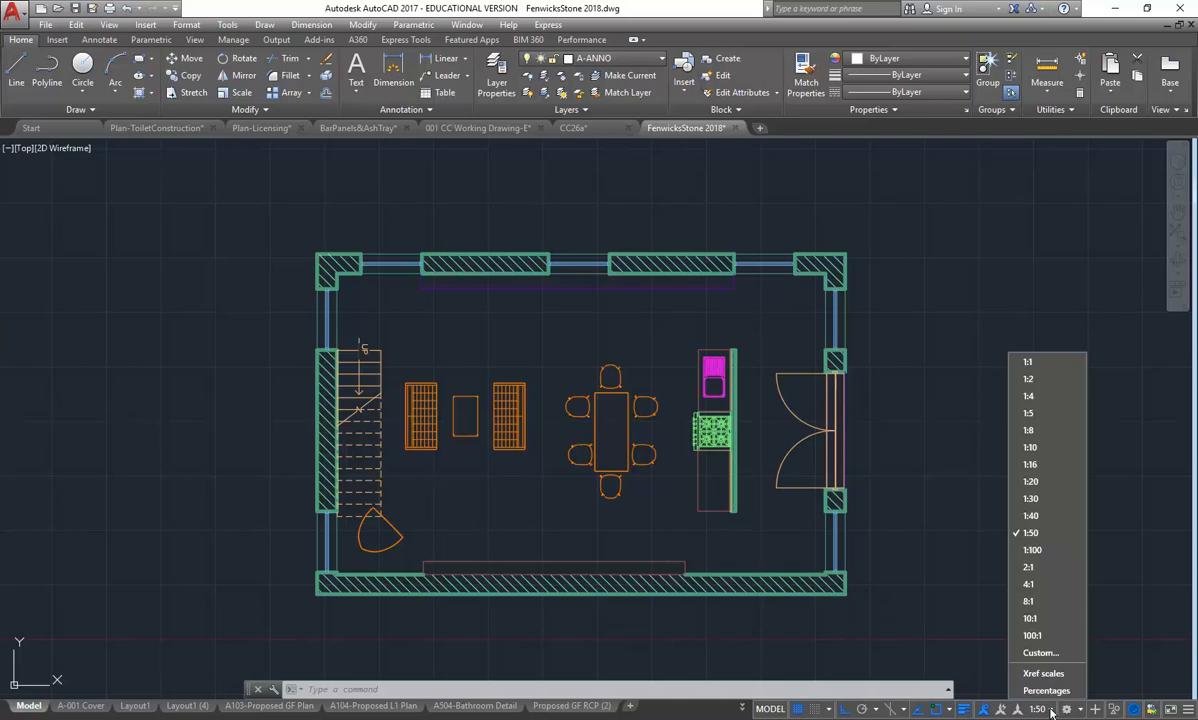
click(1032, 534)
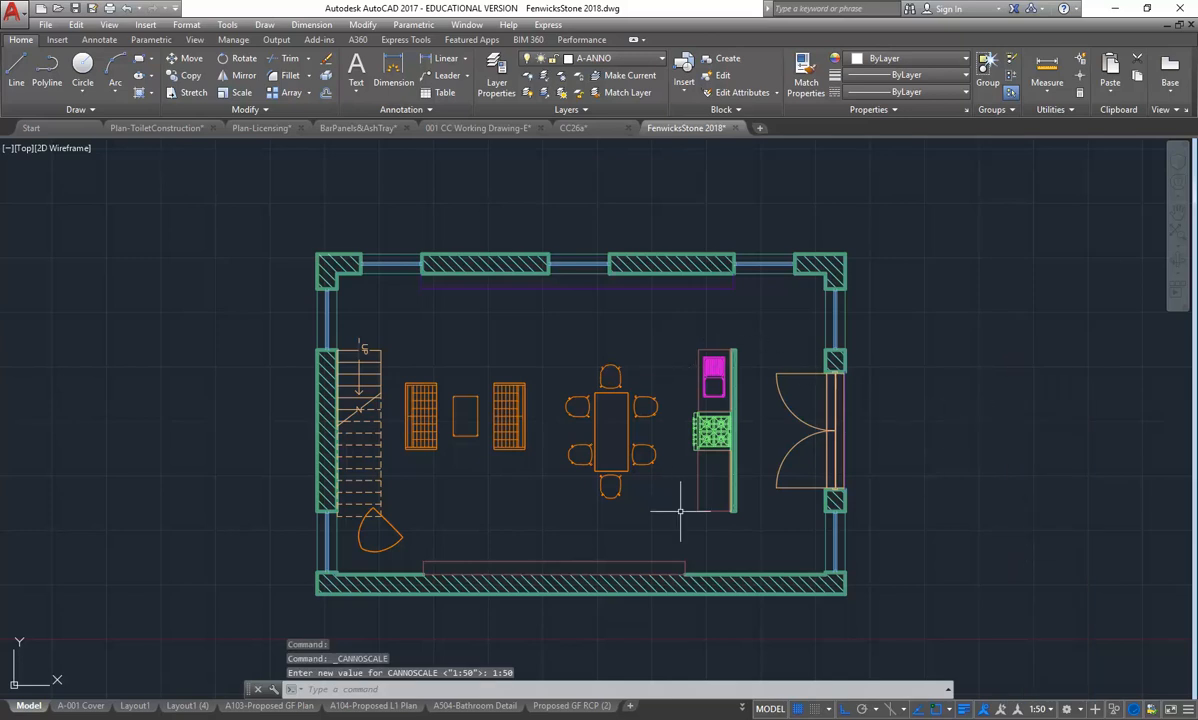
Place the single-line text PB at 0° rotation beside the kitchen partition wall, on the entrance side next to the hob
middle_drag(680, 512, 639, 504)
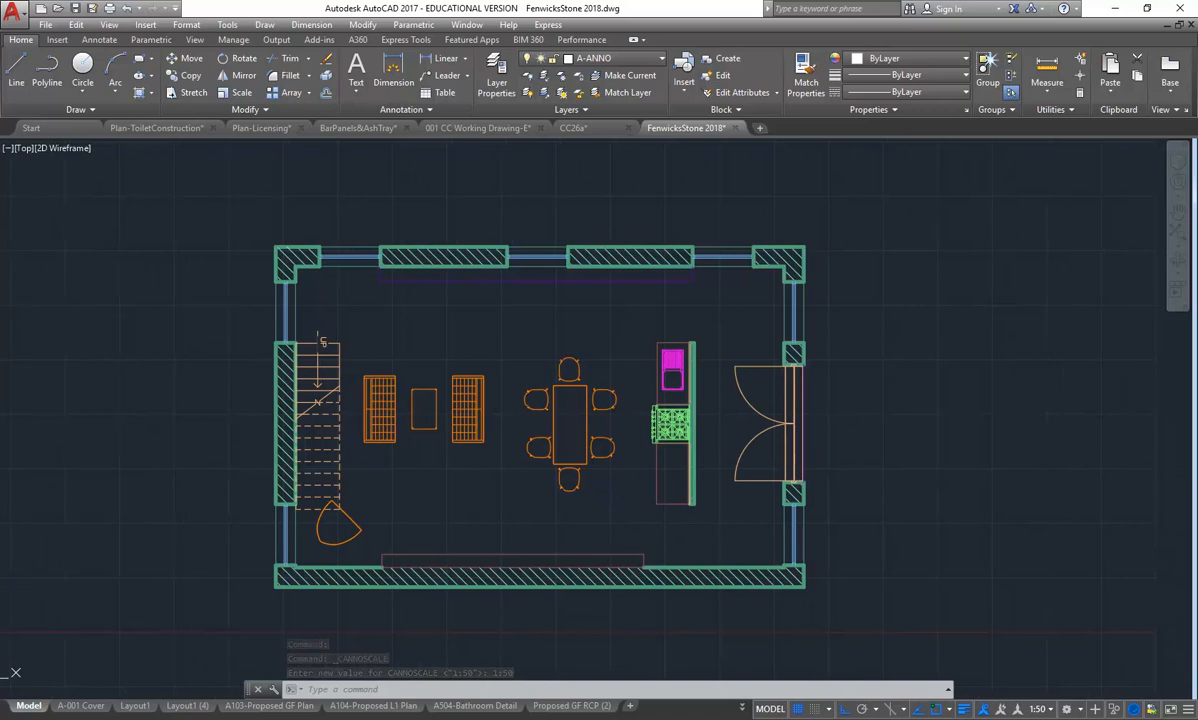
scroll(785, 493, up, 2)
scroll(785, 493, down, 2)
scroll(752, 435, up, 2)
middle_drag(752, 435, 644, 431)
scroll(575, 460, up, 2)
middle_drag(575, 460, 535, 476)
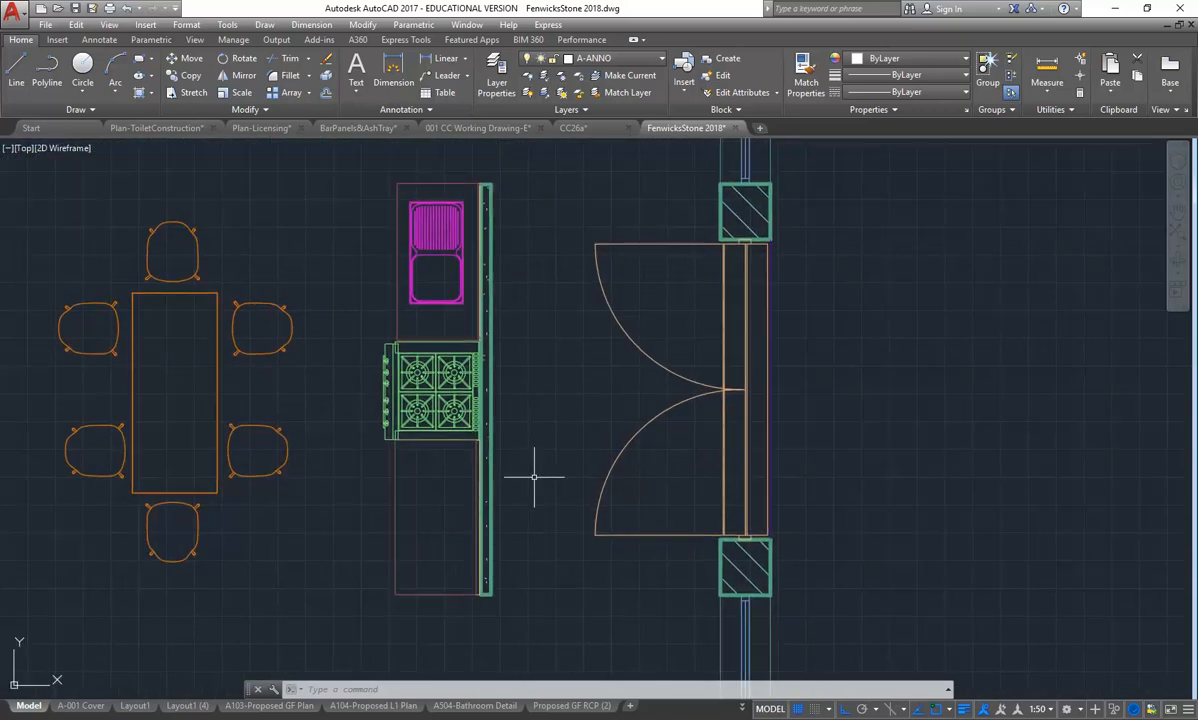
middle_drag(334, 259, 333, 287)
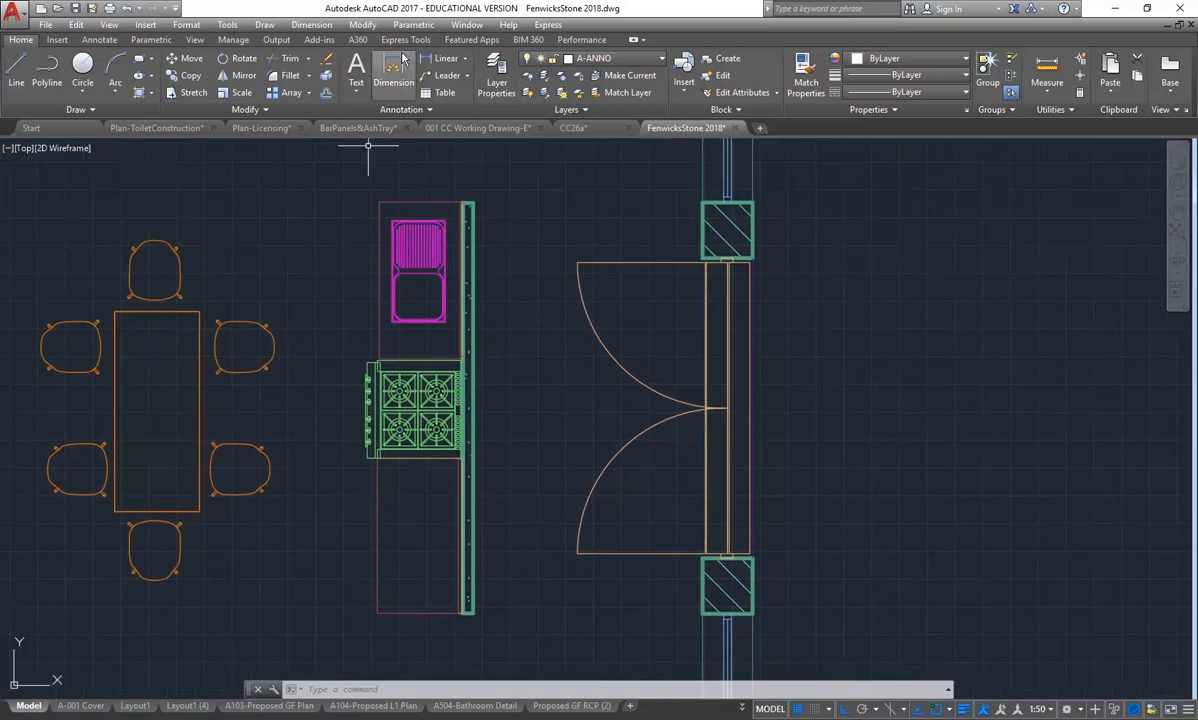
click(356, 92)
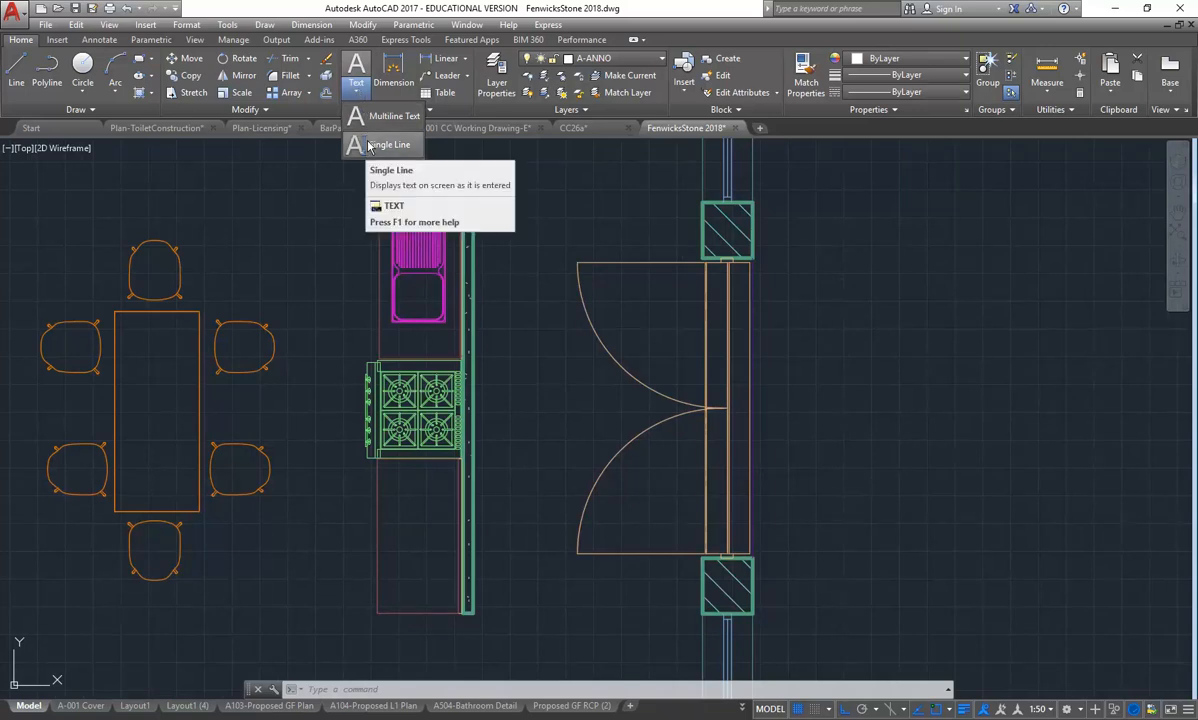
click(355, 93)
click(357, 92)
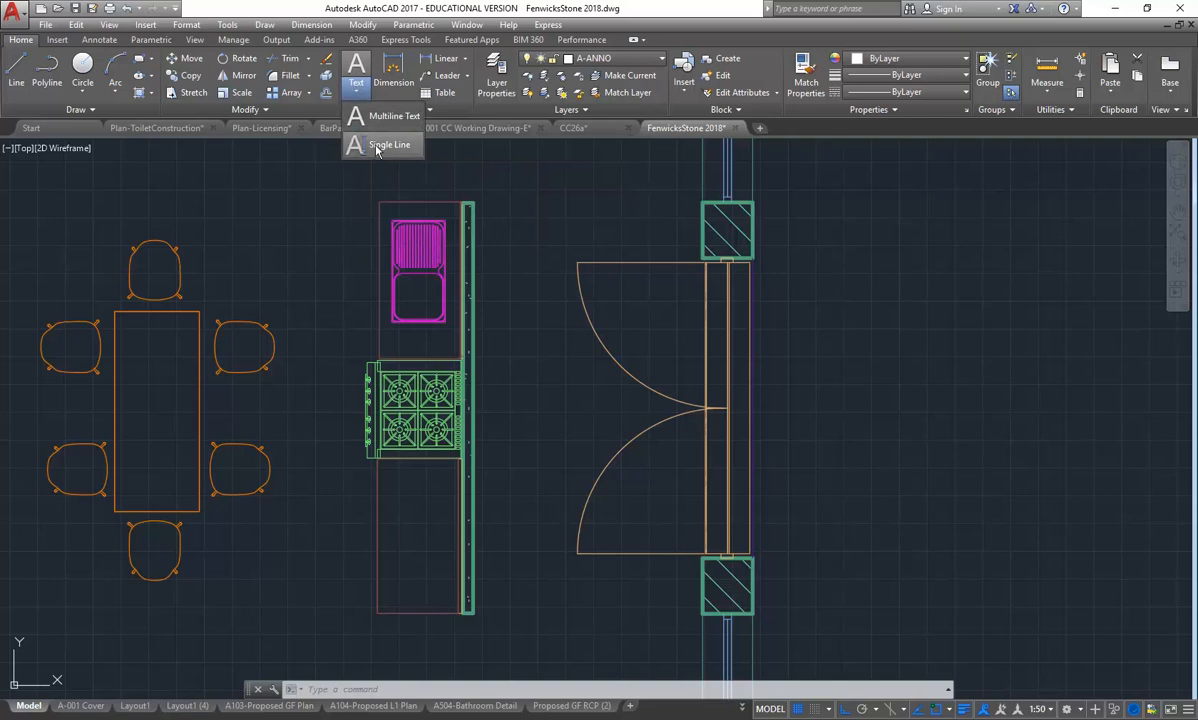
click(377, 147)
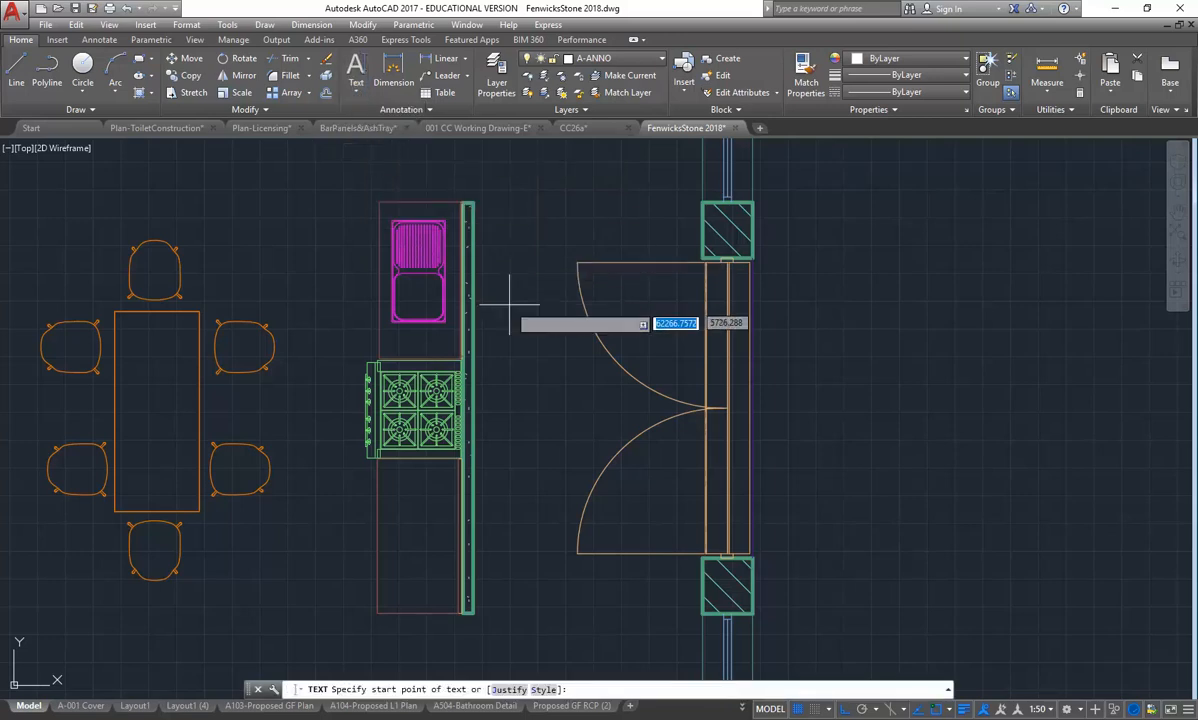
scroll(500, 340, up, 2)
scroll(492, 400, up, 1)
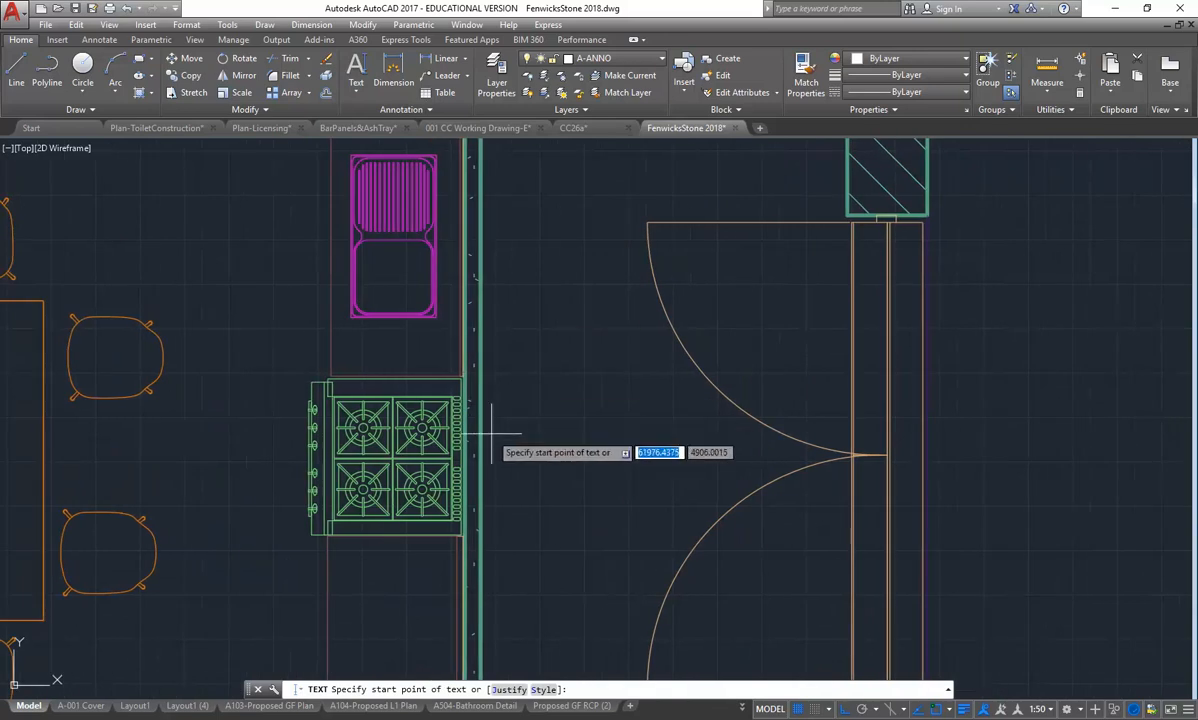
click(491, 434)
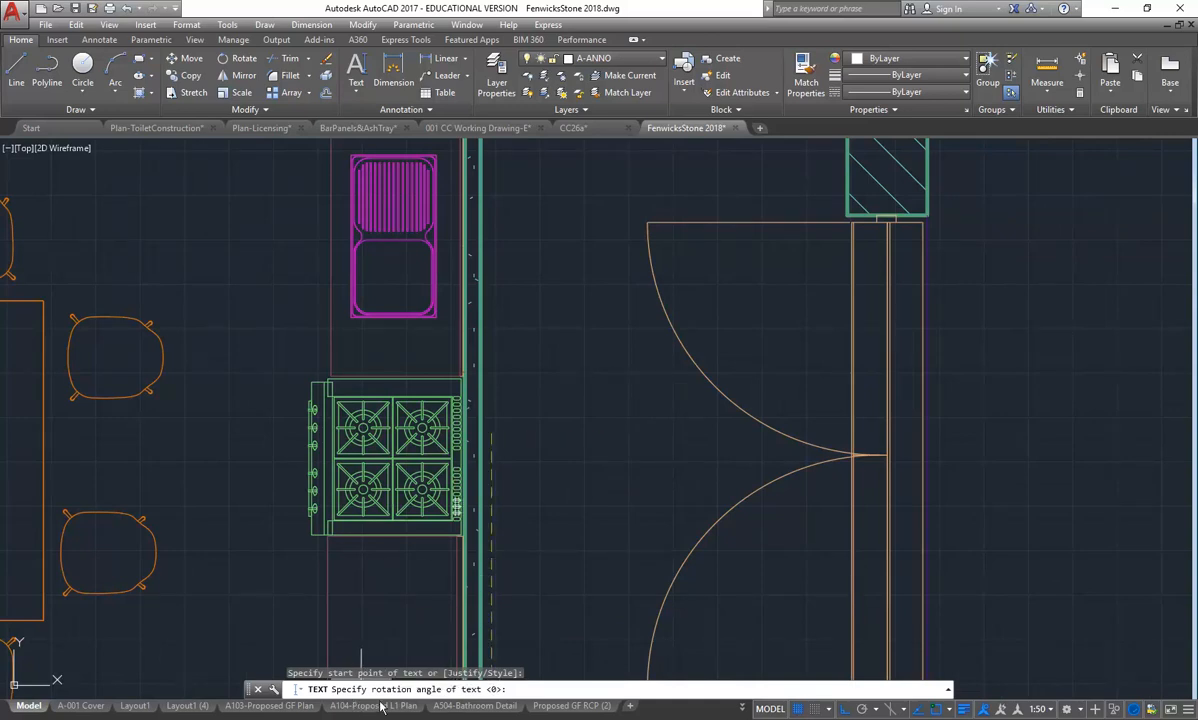
click(588, 432)
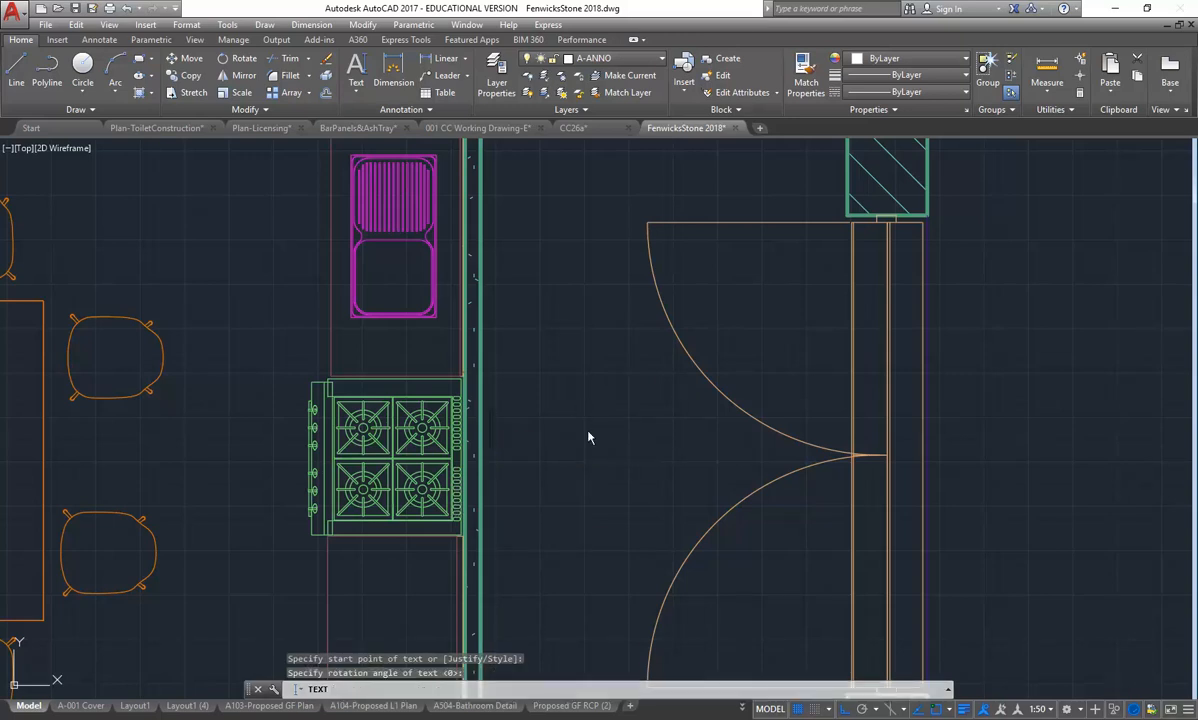
text(p)
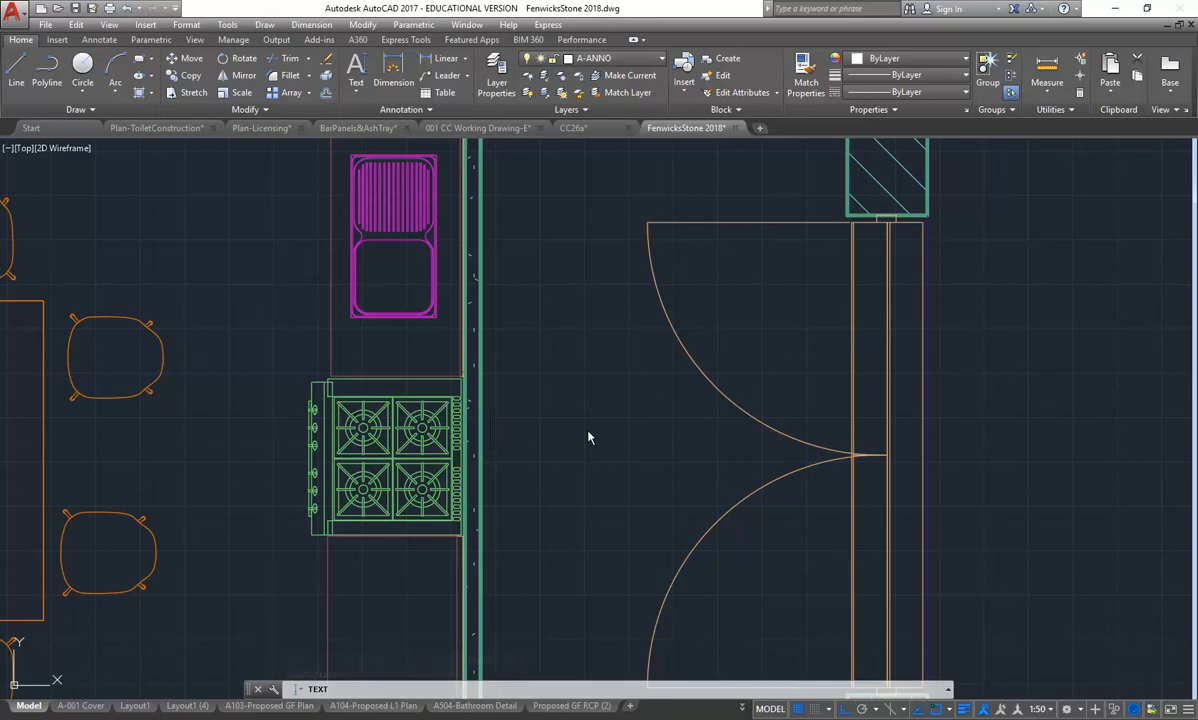
text(p)
key(BackSpace)
text(PB)
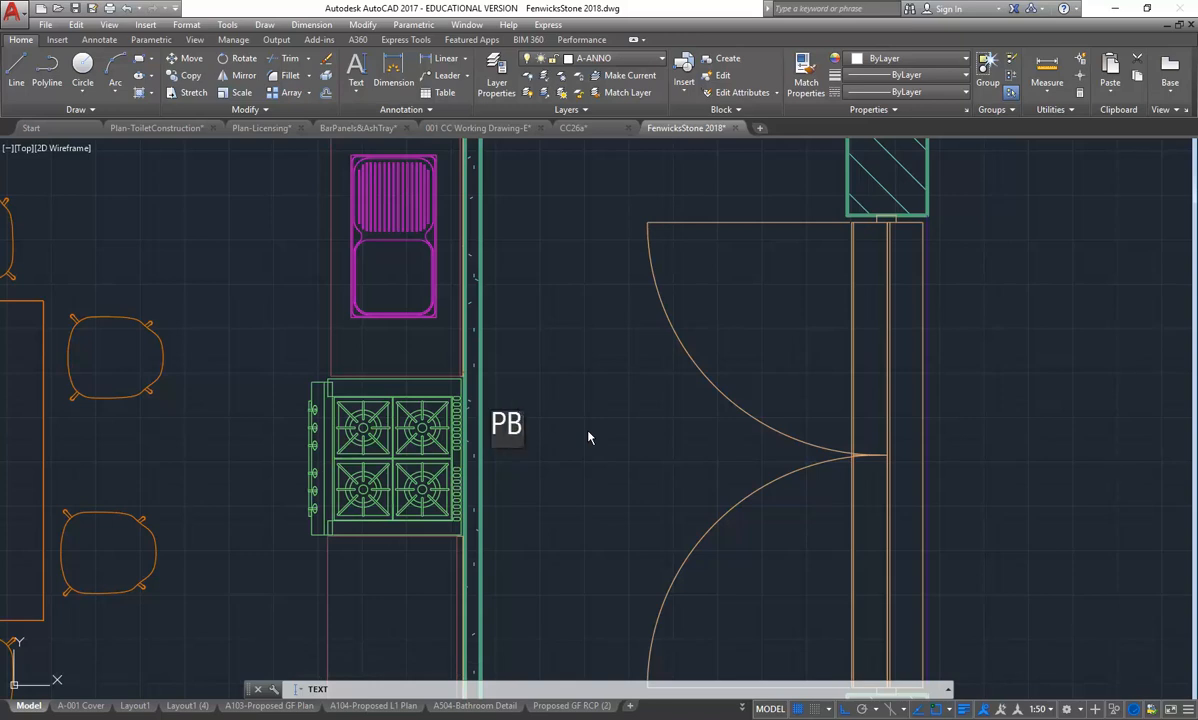
click(588, 437)
key(Escape)
Examine the PB text's insertion point, annotative marker and size relative to the floor plan
scroll(585, 462, down, 6)
scroll(601, 462, up, 4)
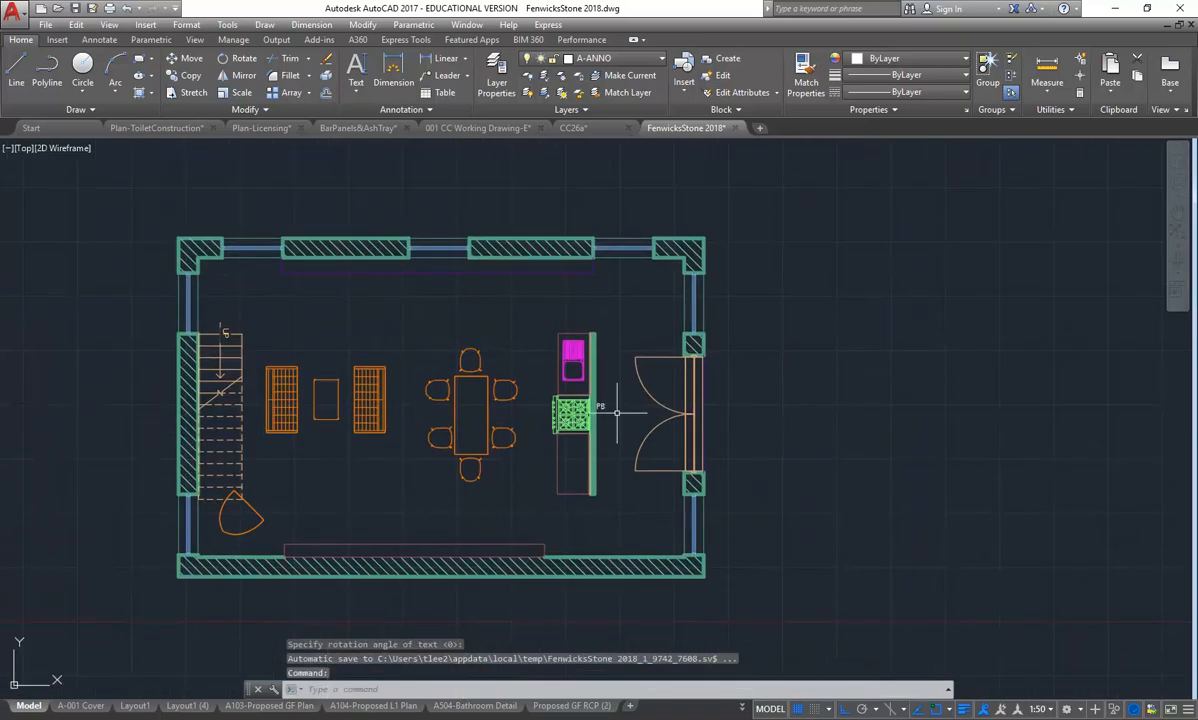
middle_drag(593, 448, 623, 434)
scroll(623, 401, up, 6)
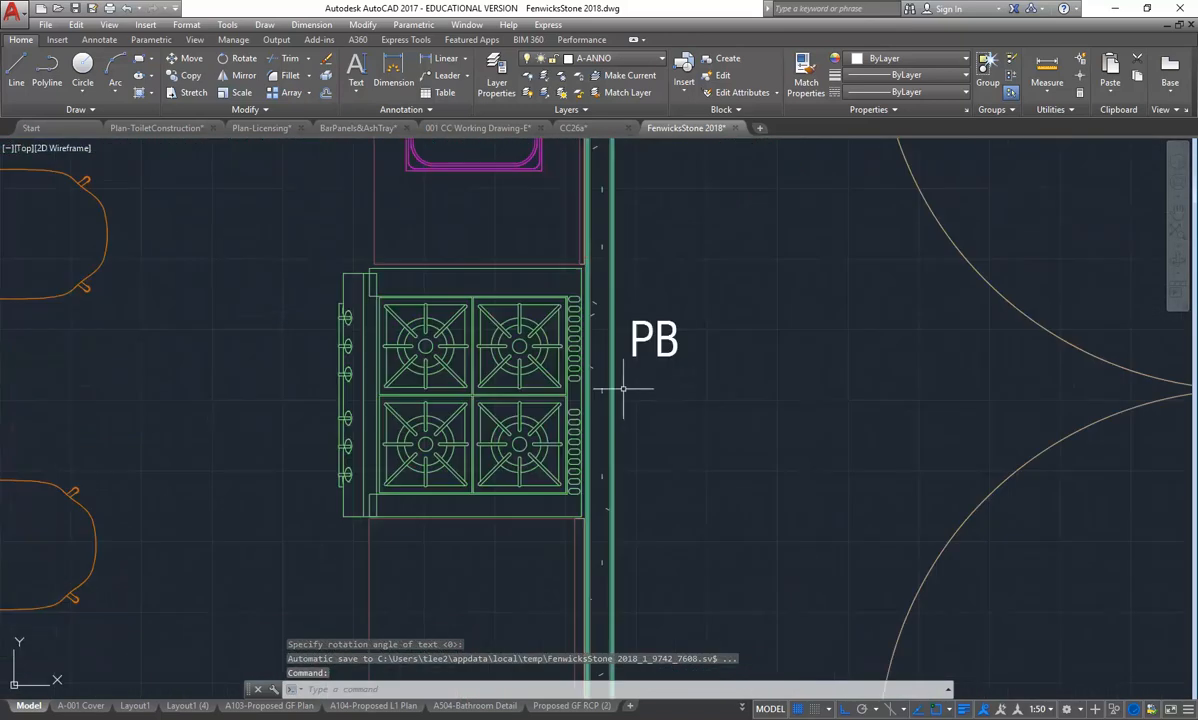
click(635, 339)
click(628, 357)
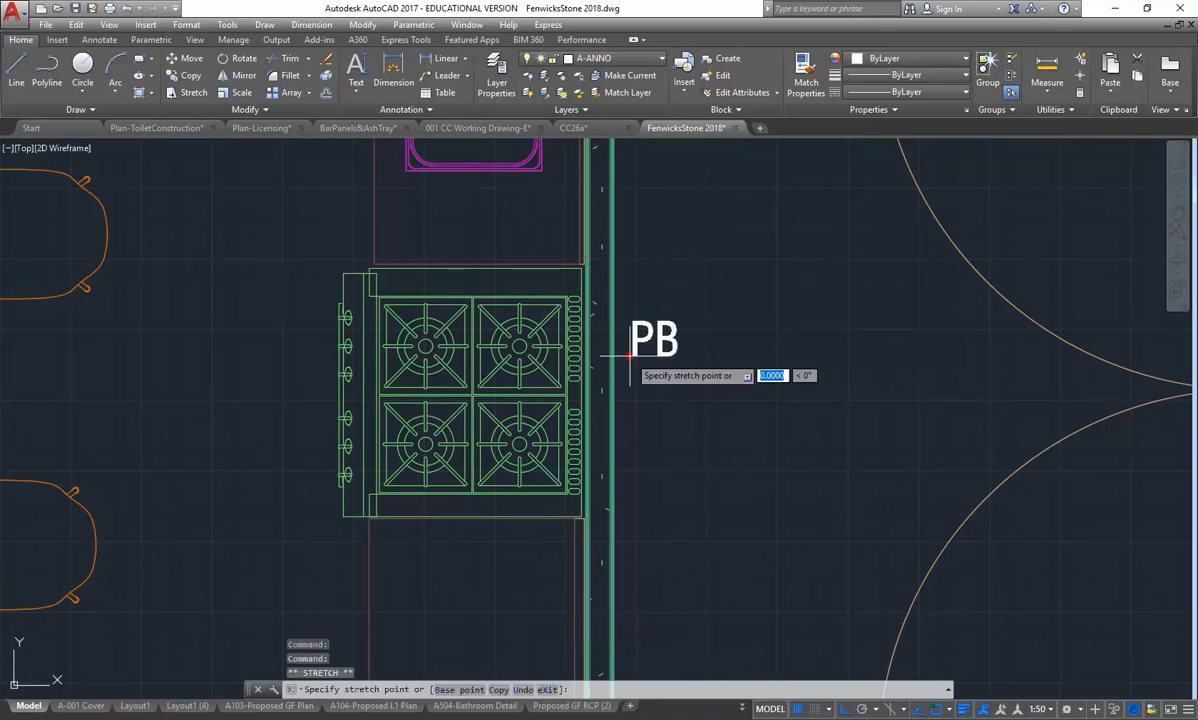
scroll(603, 364, down, 6)
key(Escape)
key(Escape)
middle_drag(513, 413, 505, 374)
scroll(603, 356, up, 6)
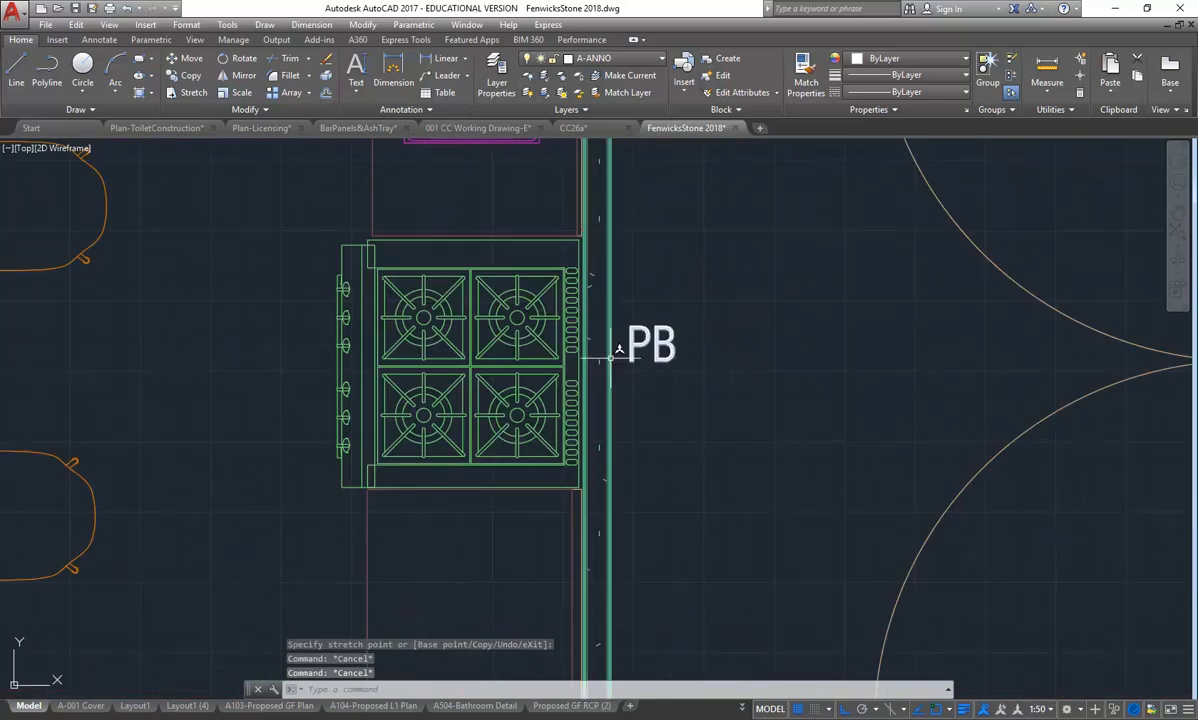
scroll(623, 343, down, 6)
middle_drag(618, 391, 645, 401)
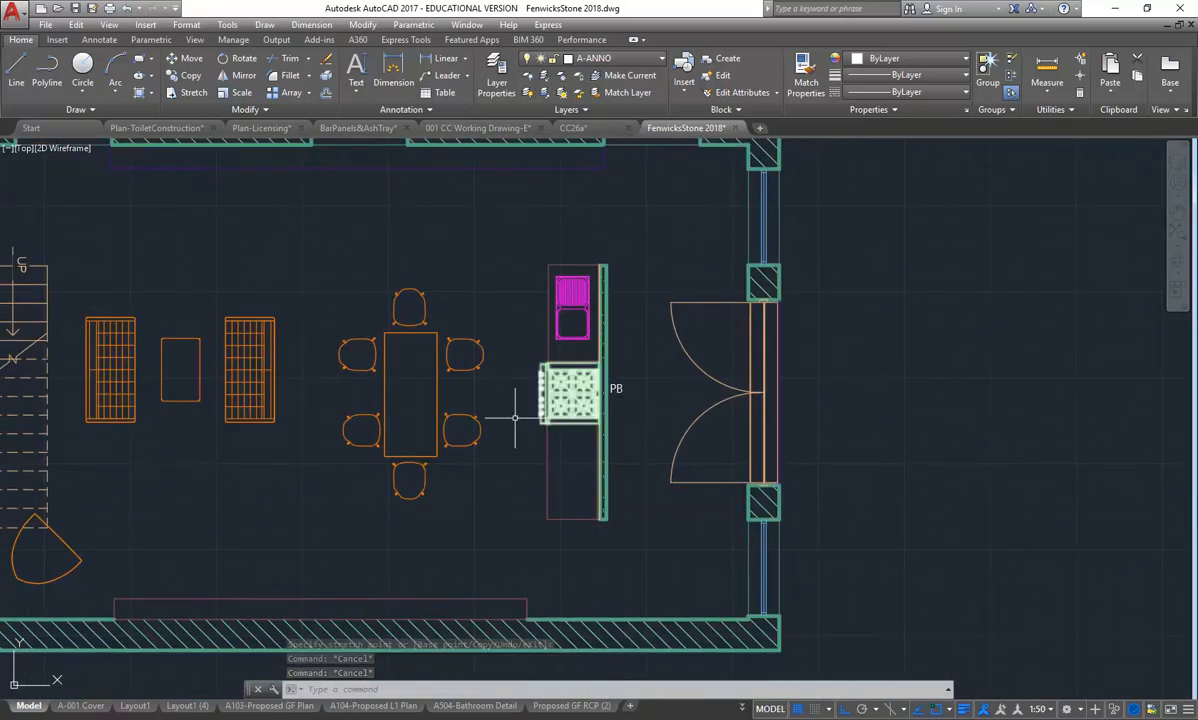
Set the annotation scale to 1:100 and add a second single-line text PB at 0° rotation beside the partition wall, below the first
click(1048, 710)
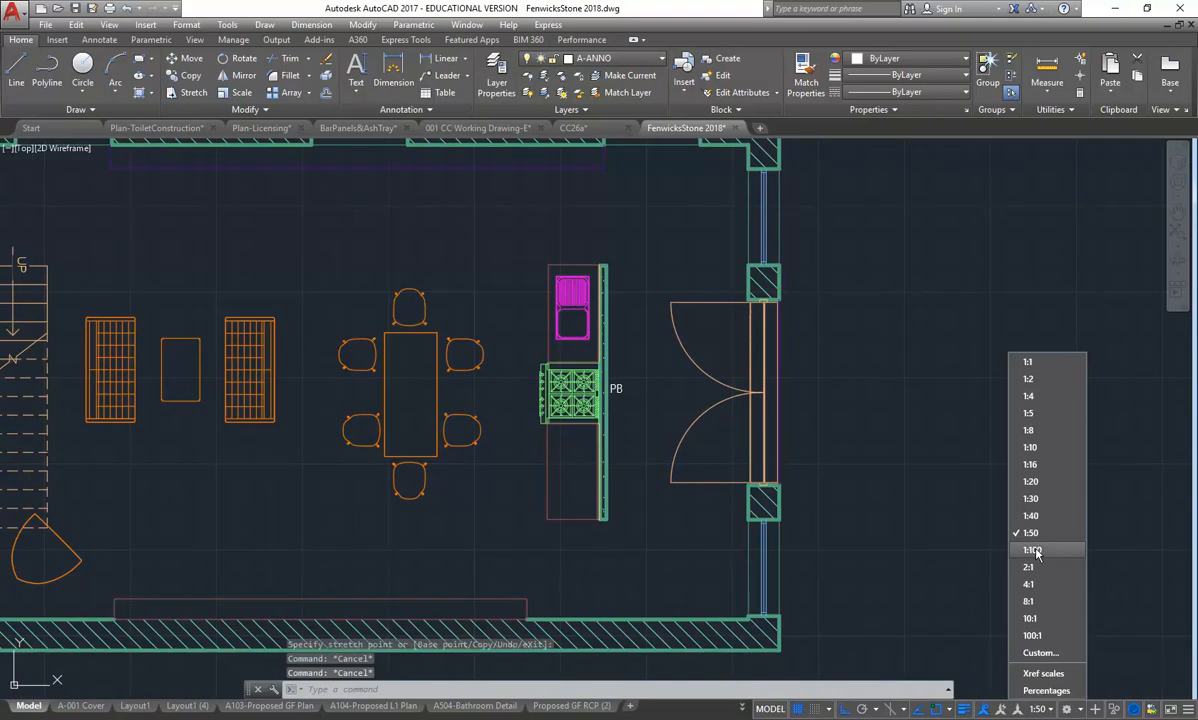
click(1033, 551)
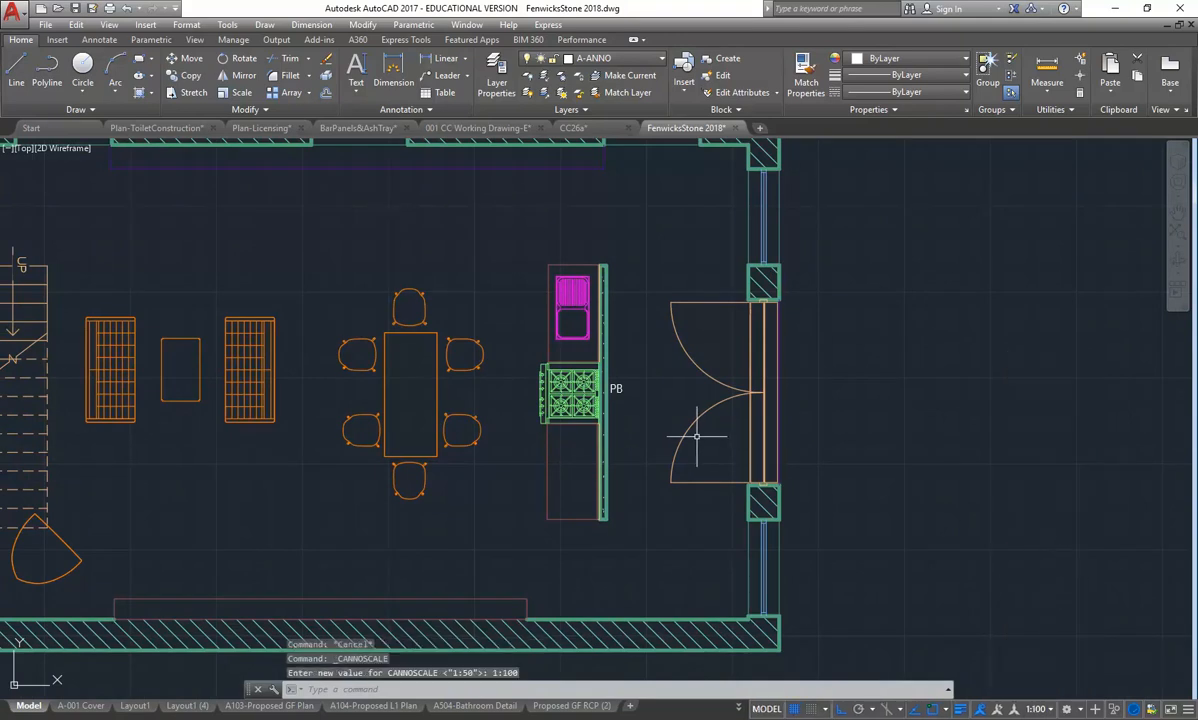
click(356, 86)
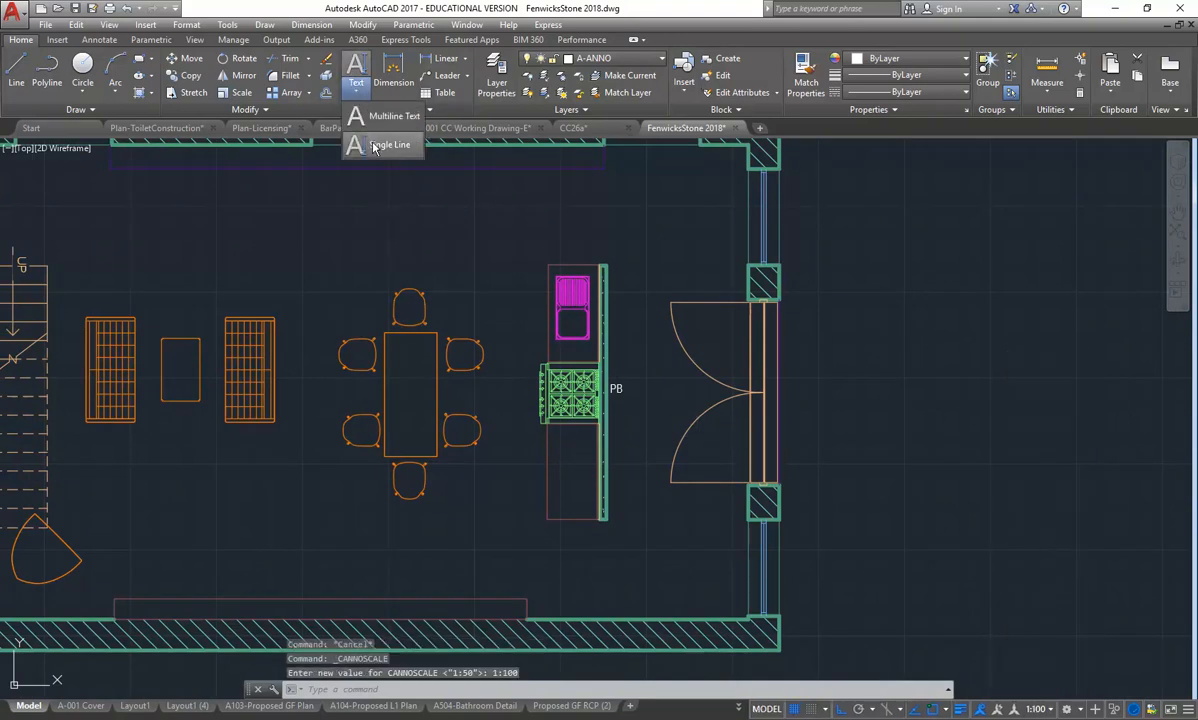
click(360, 146)
scroll(605, 400, up, 4)
click(605, 504)
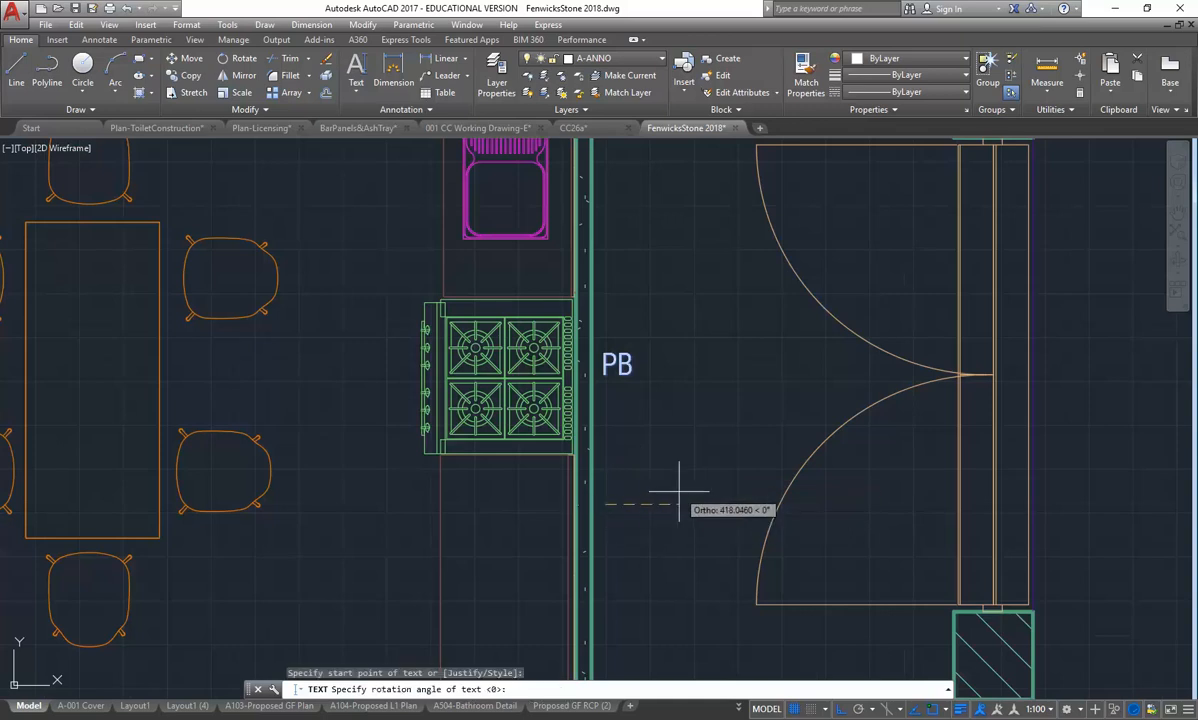
key(Return)
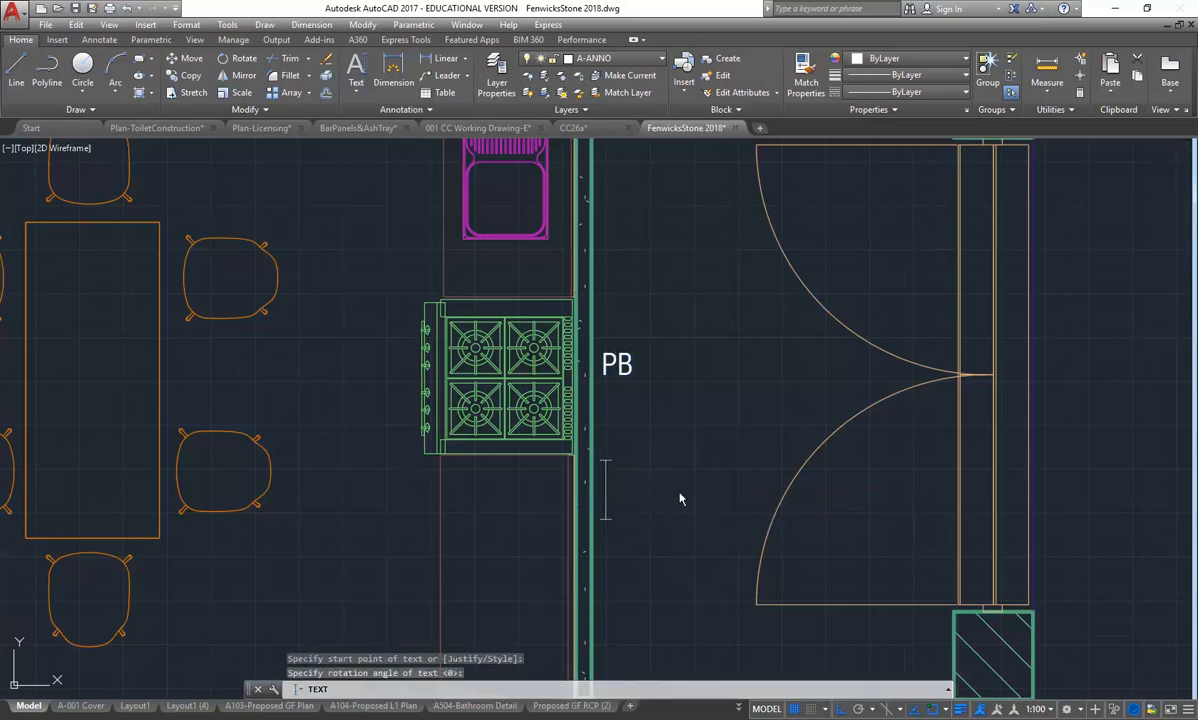
text(PB)
key(Return)
key(Return)
middle_drag(679, 490, 641, 460)
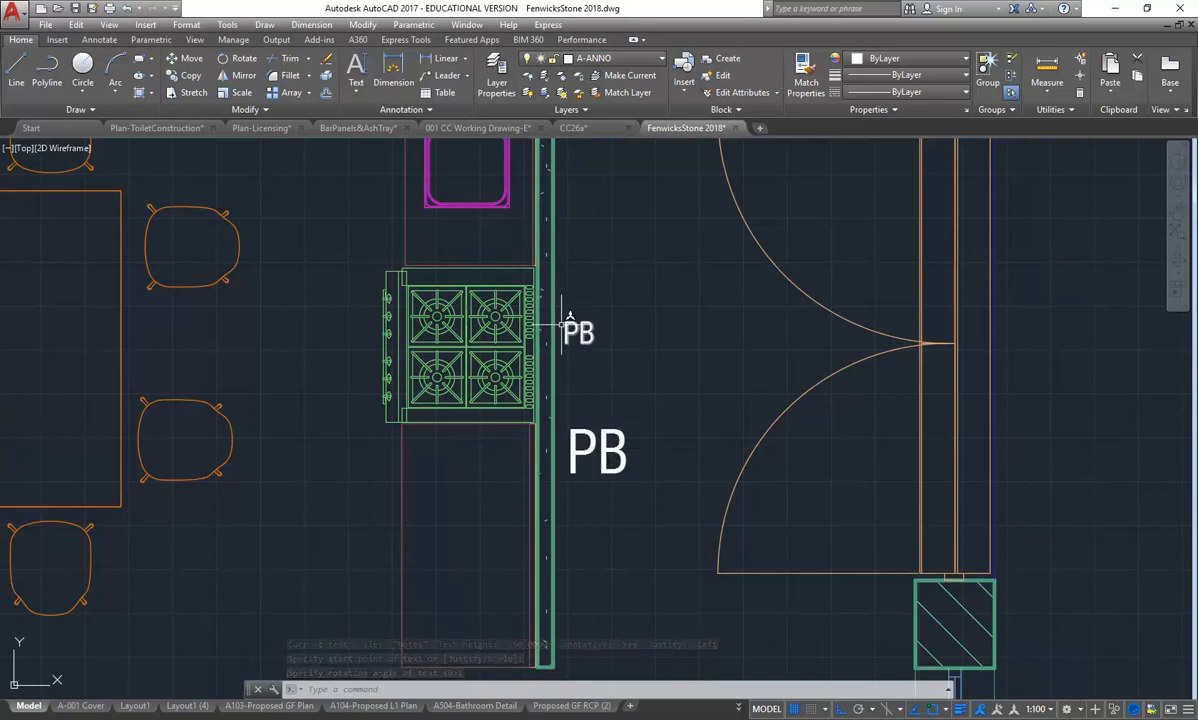
Set the annotation scale of the drawing back to 1:50
click(1036, 708)
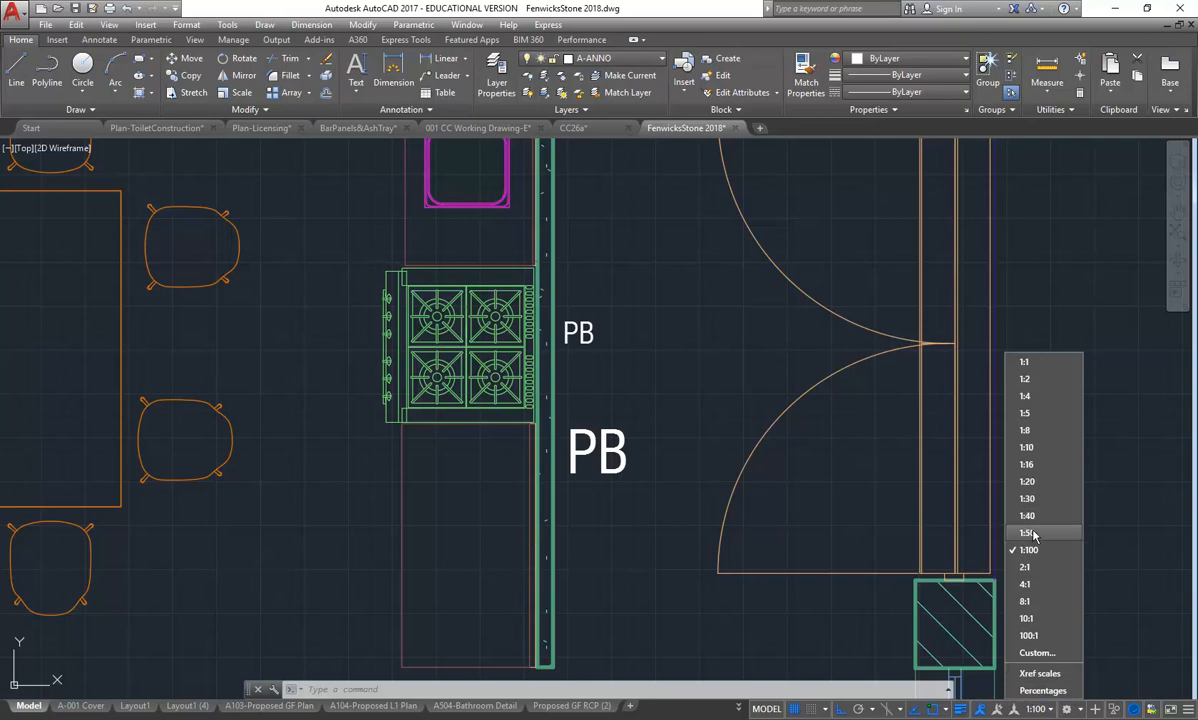
click(1033, 535)
scroll(680, 430, down, 4)
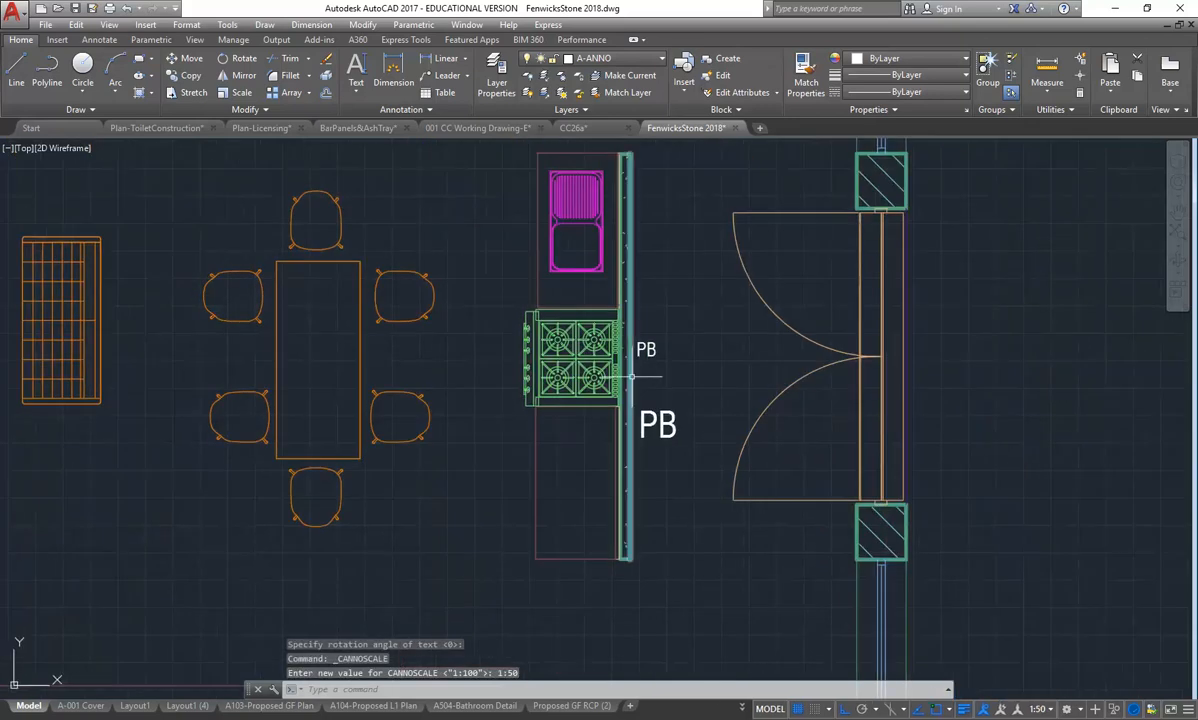
middle_drag(513, 382, 548, 396)
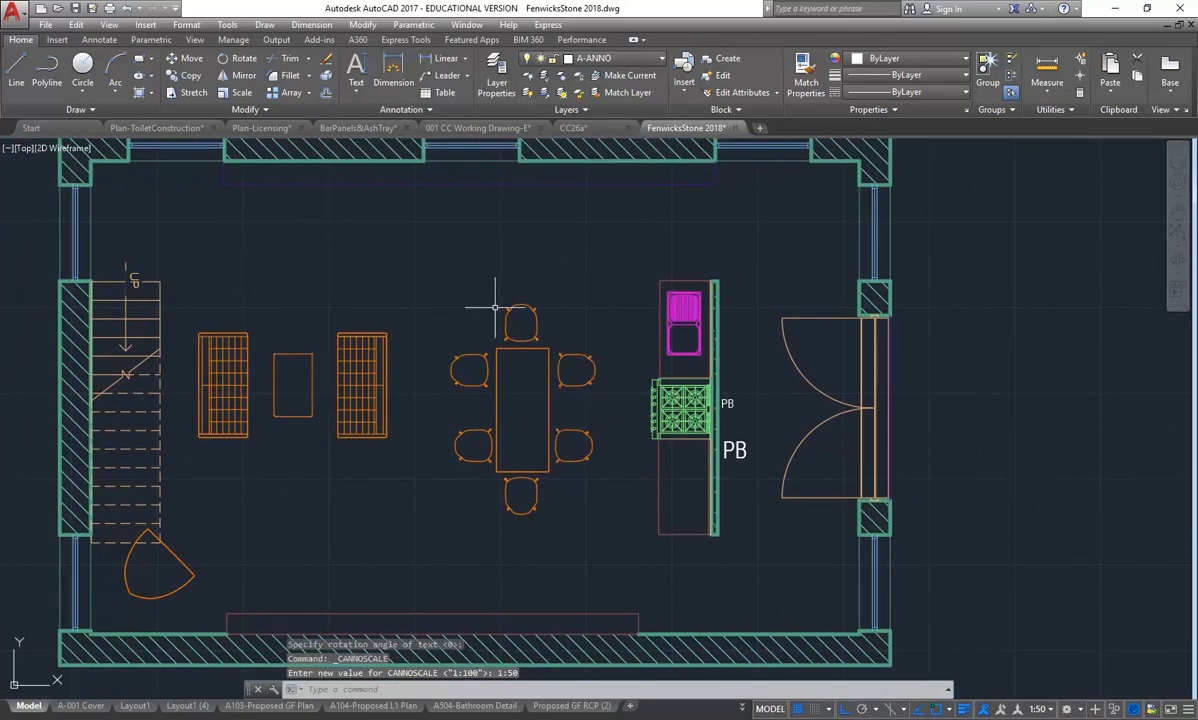
middle_drag(433, 270, 509, 276)
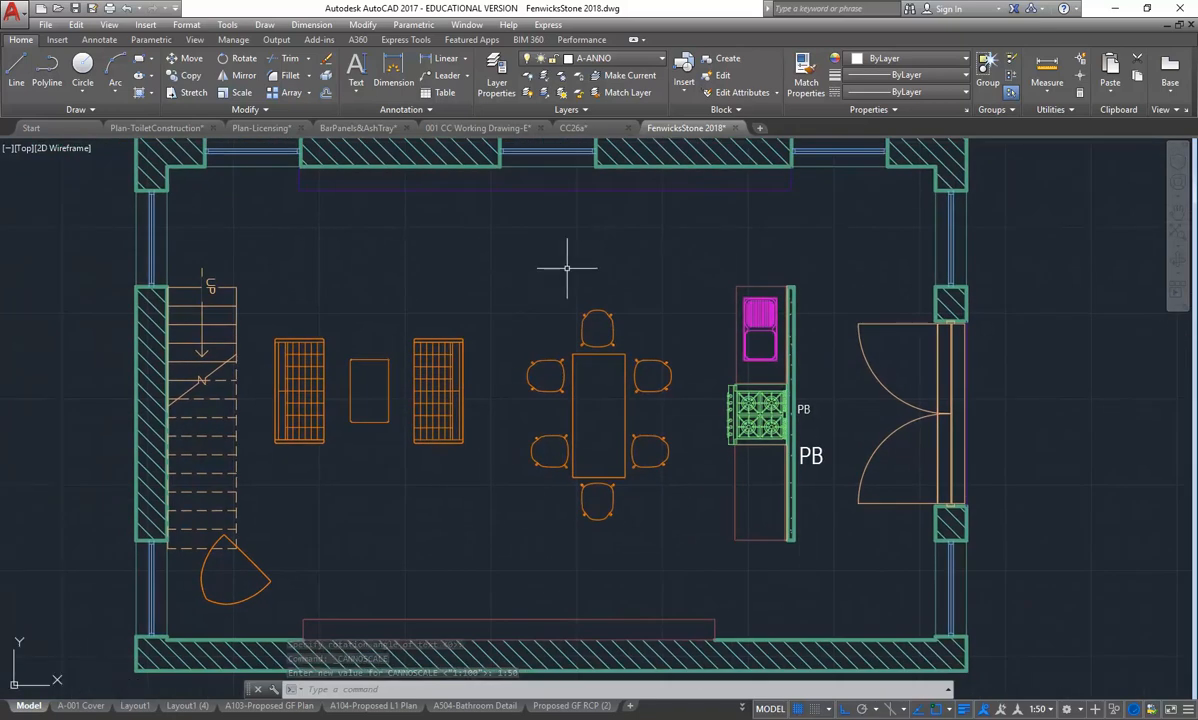
Modify the Annotative multileader style so its content uses the Notes text style
click(394, 110)
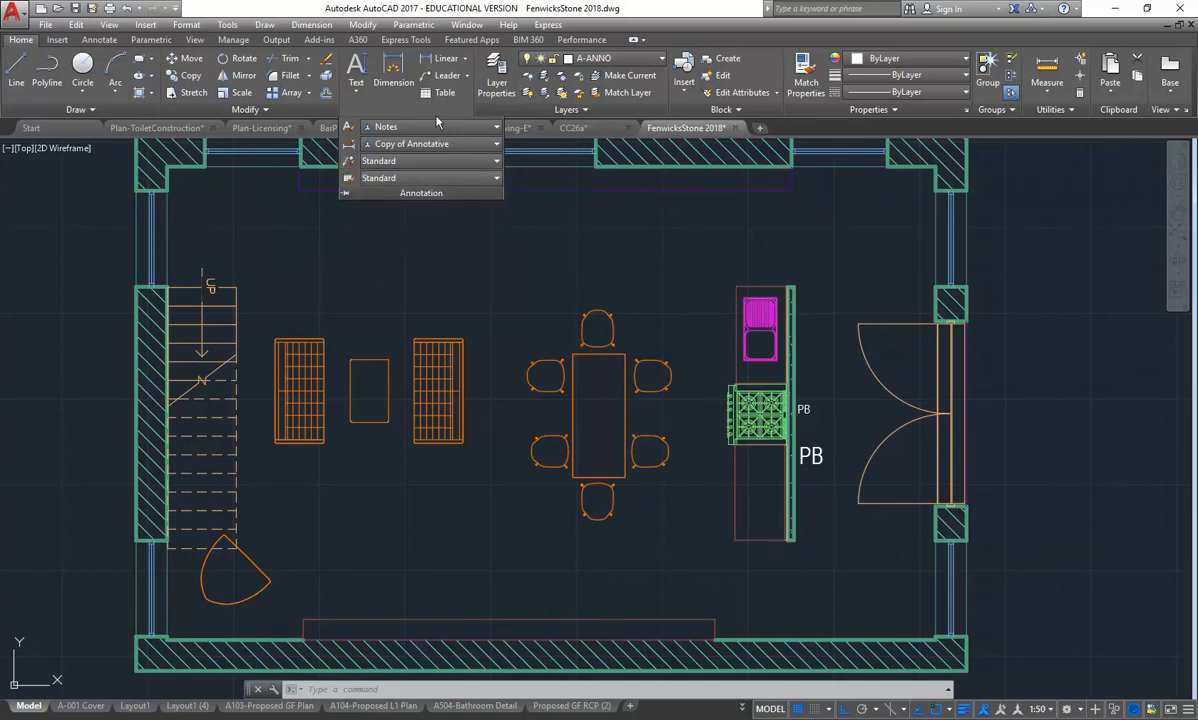
click(410, 109)
click(395, 163)
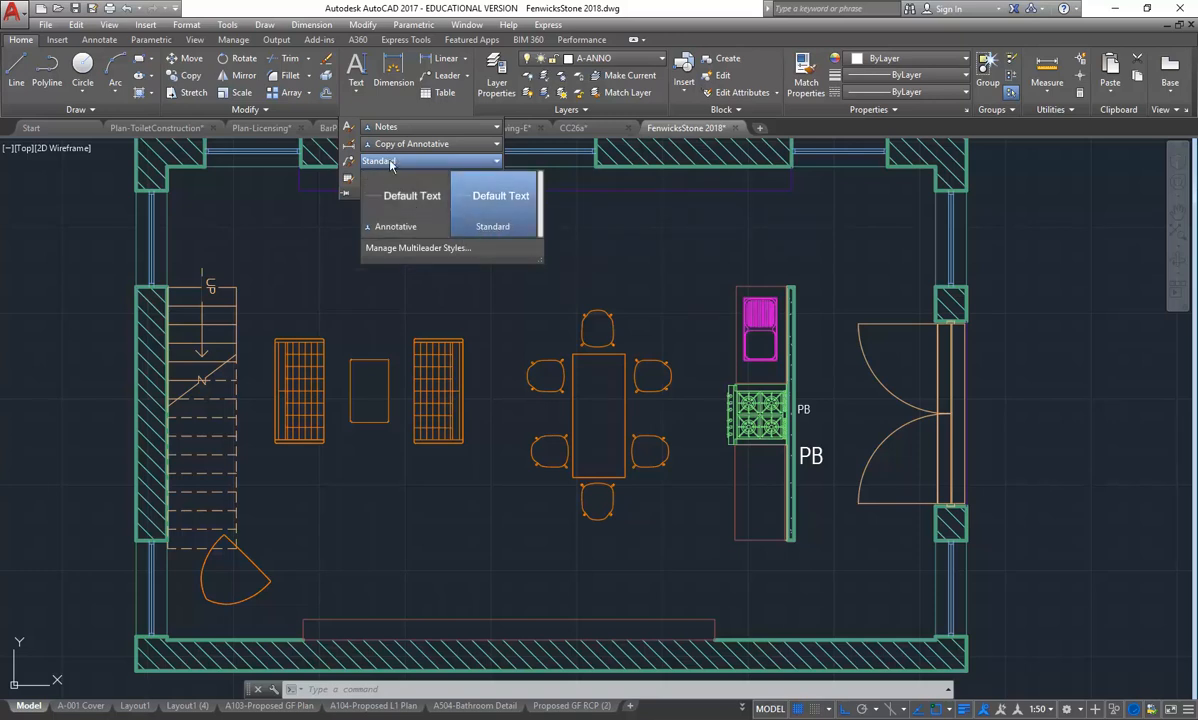
click(348, 162)
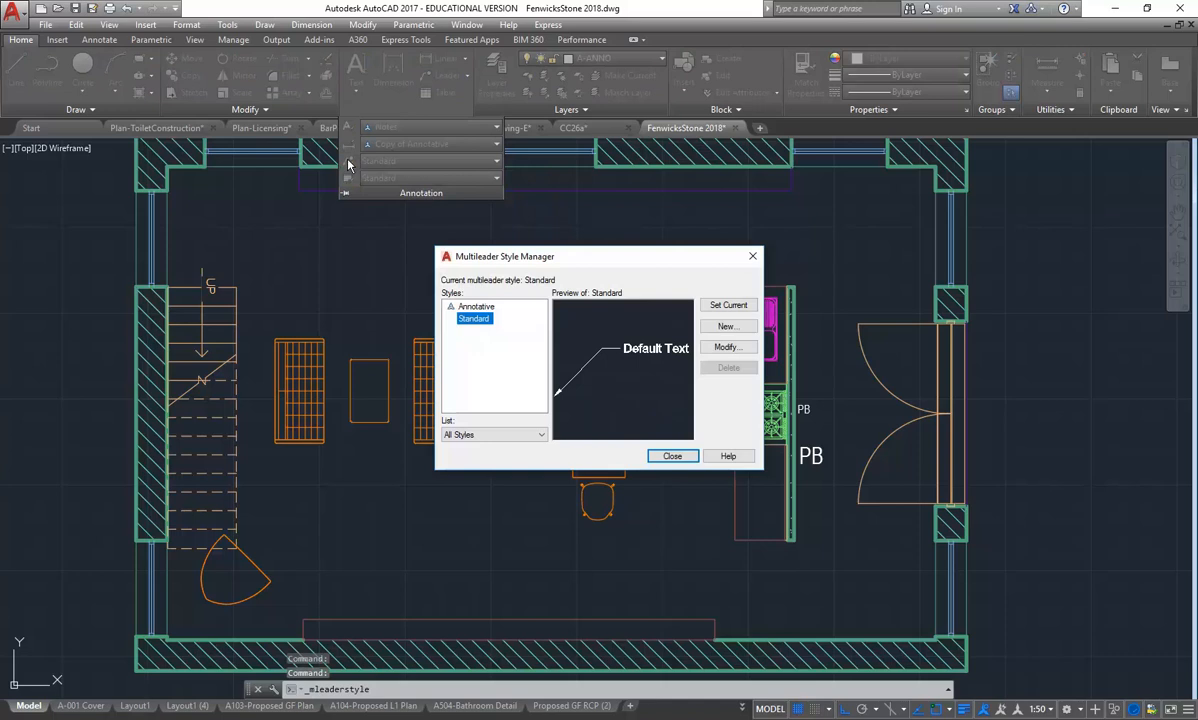
drag(518, 255, 360, 205)
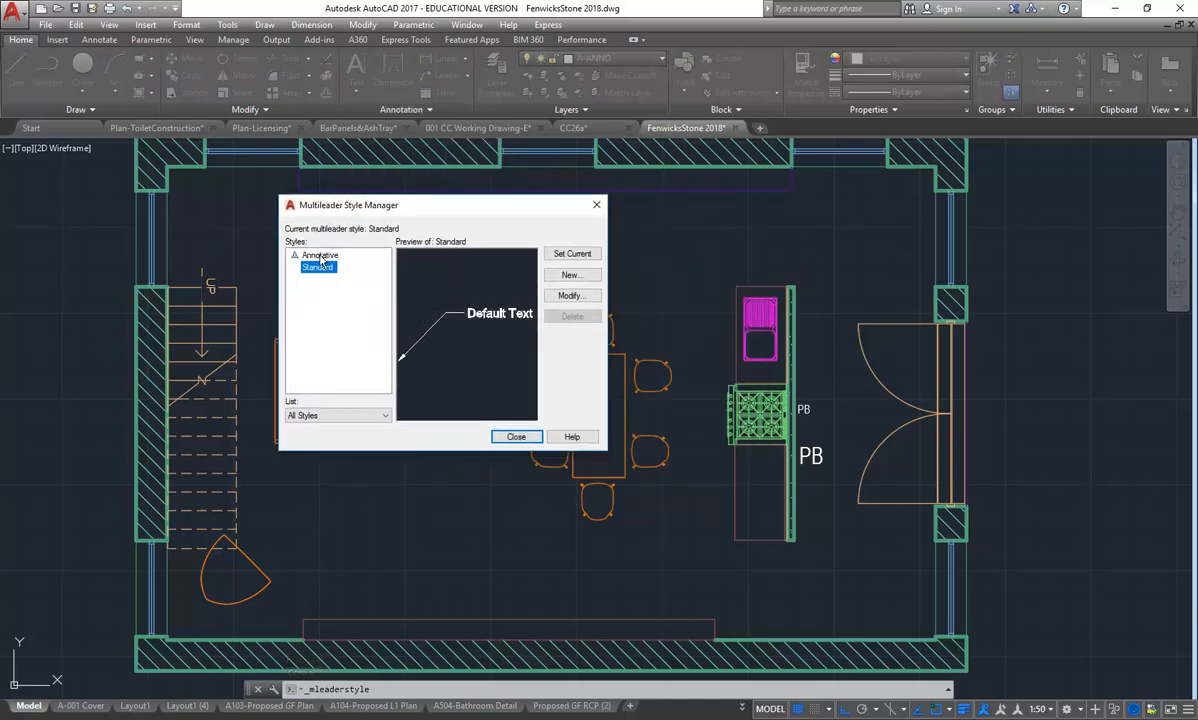
click(320, 257)
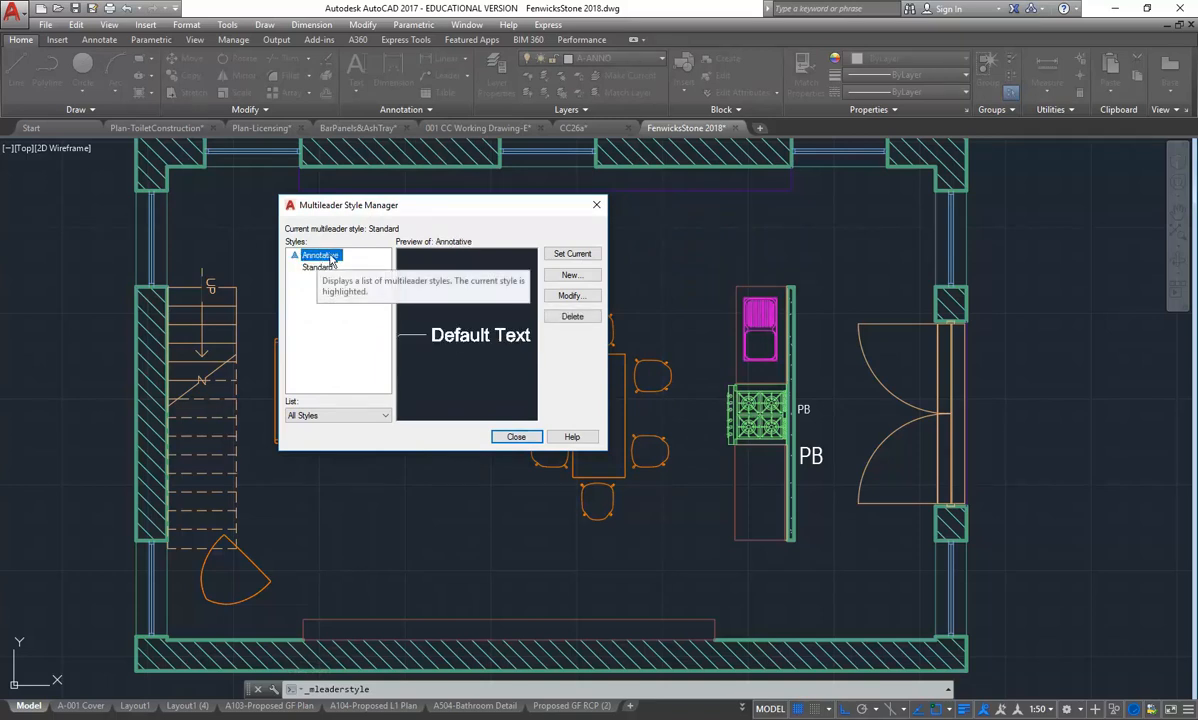
click(569, 296)
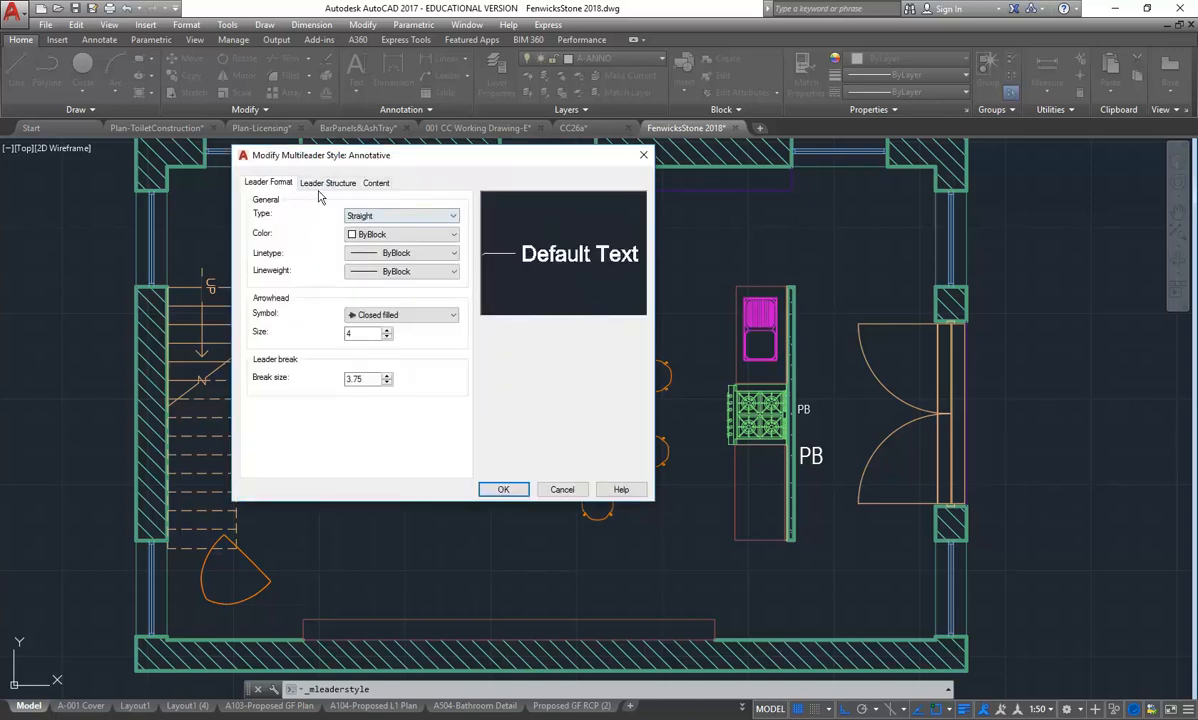
click(375, 184)
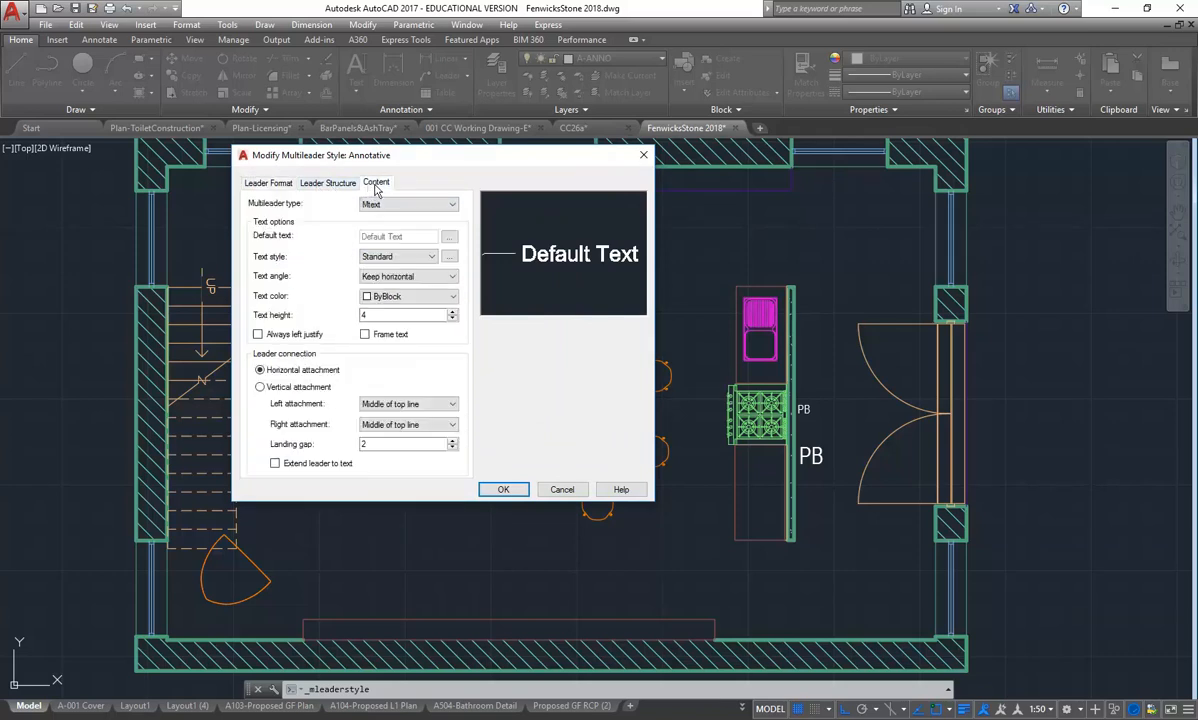
click(431, 258)
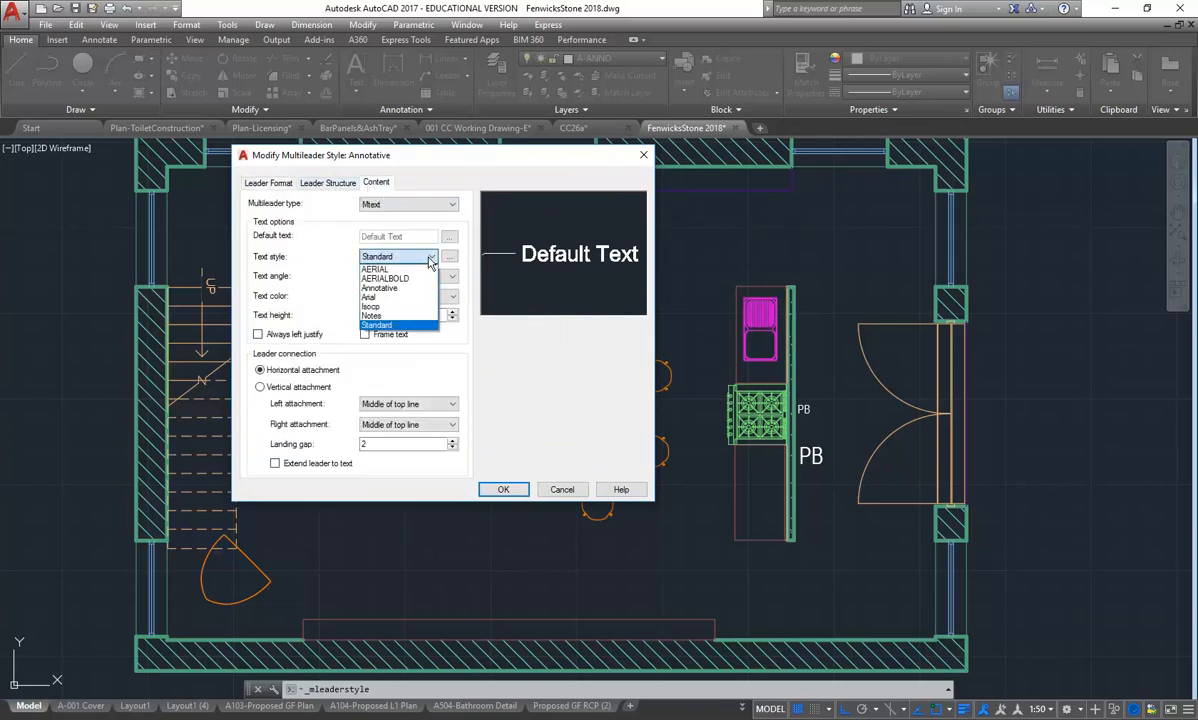
click(390, 315)
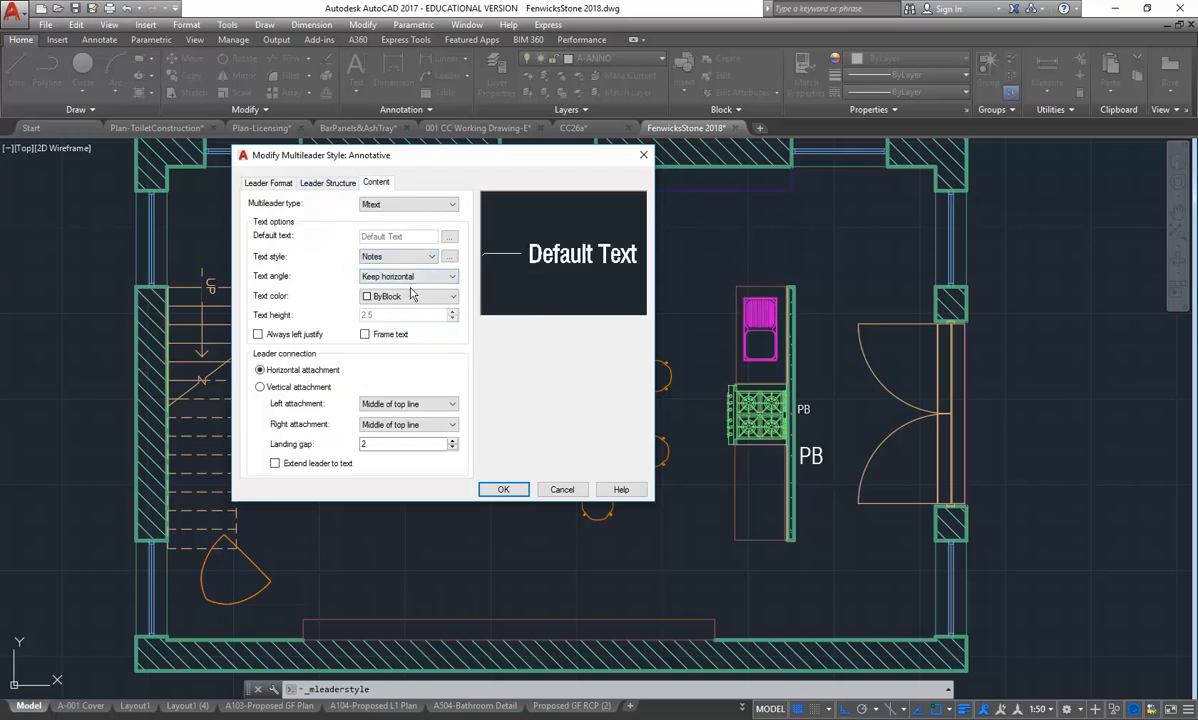
Set the Annotative multileader style's arrowhead symbol to Right angle and save the style
click(327, 184)
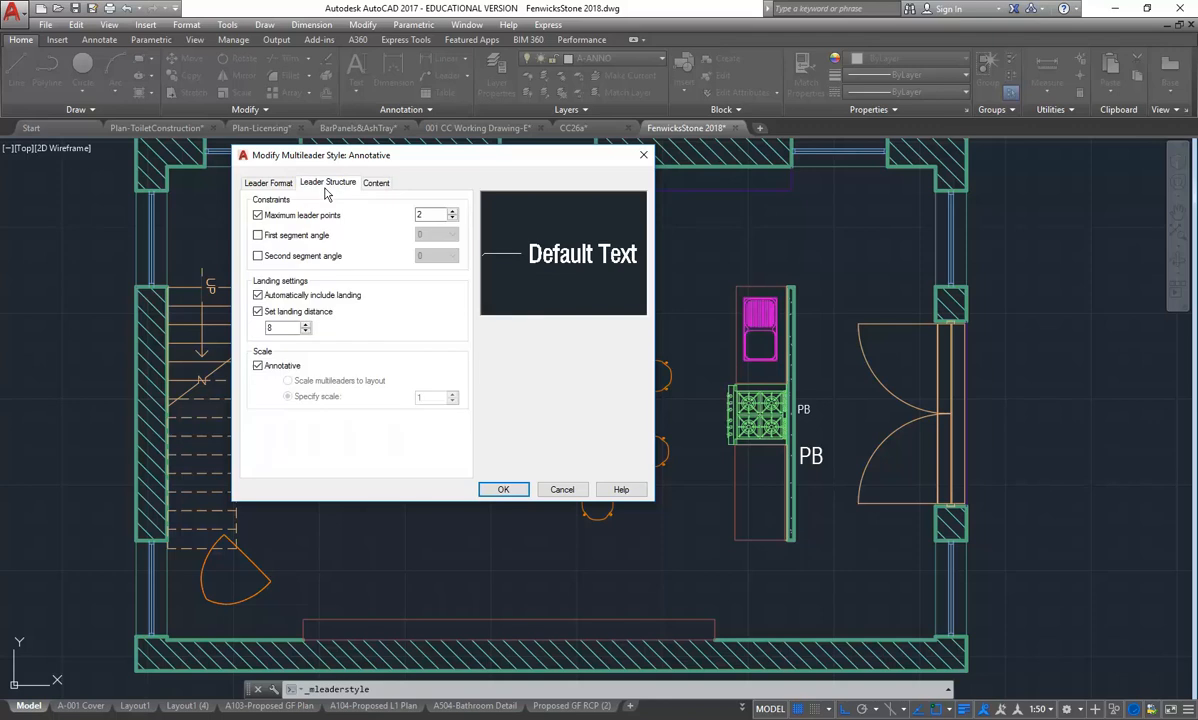
click(269, 185)
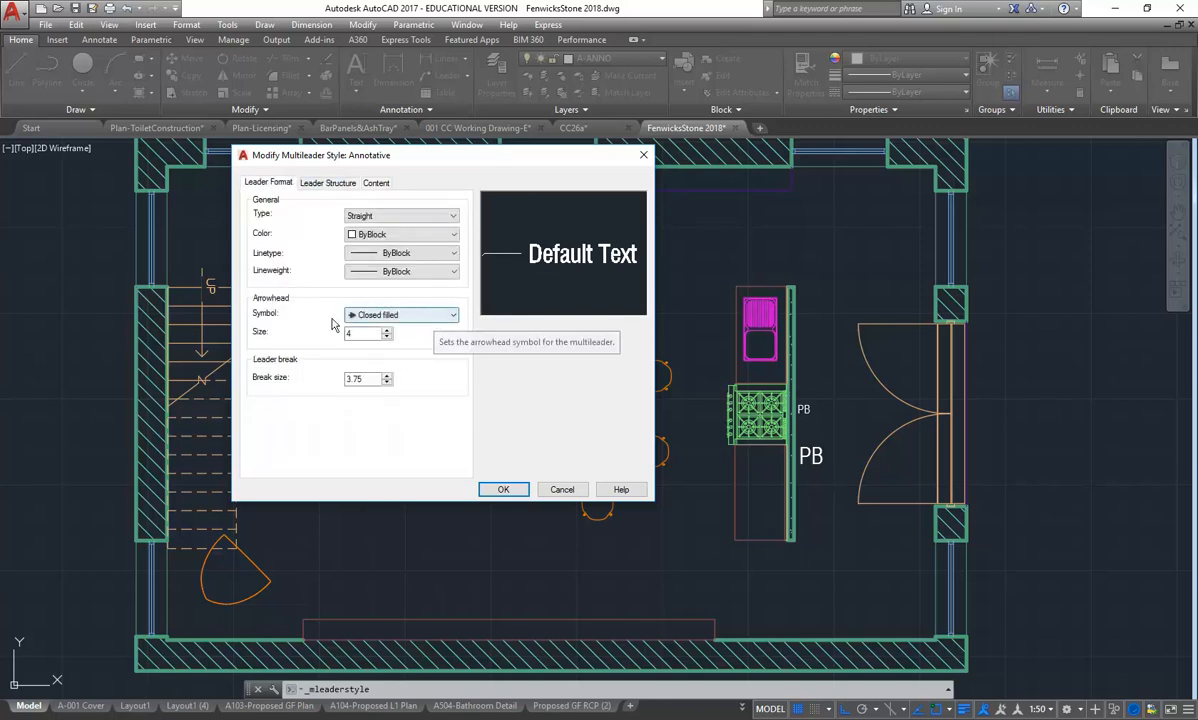
click(440, 318)
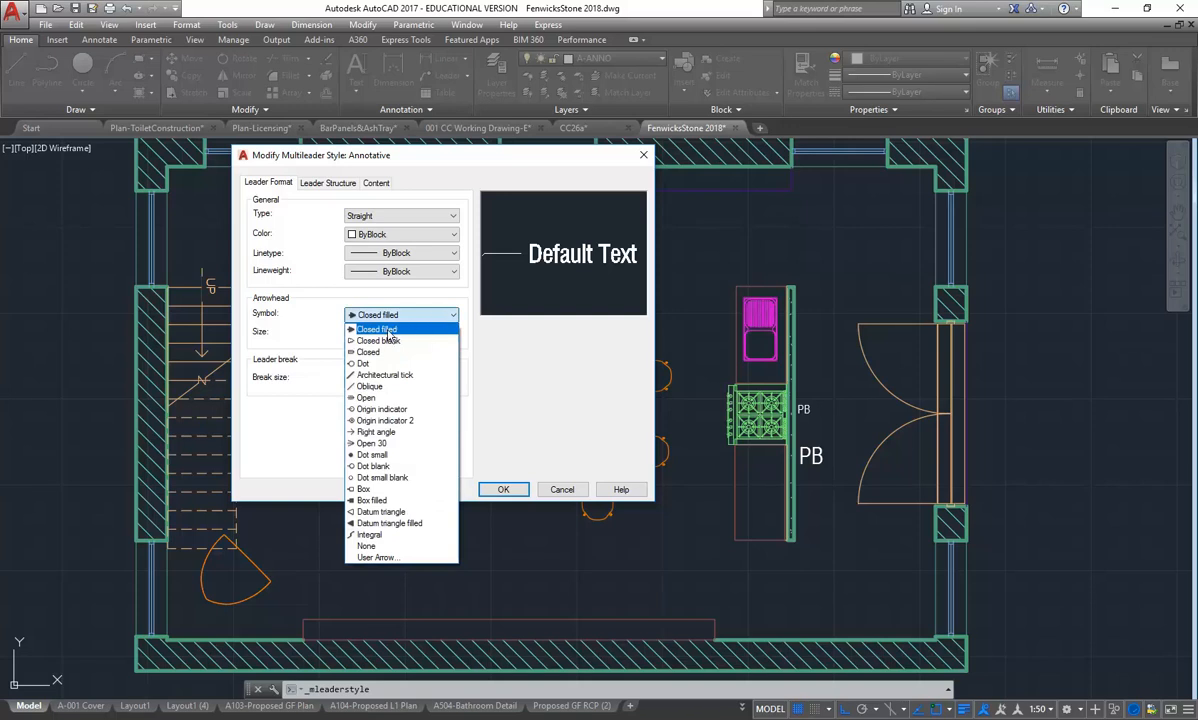
click(379, 432)
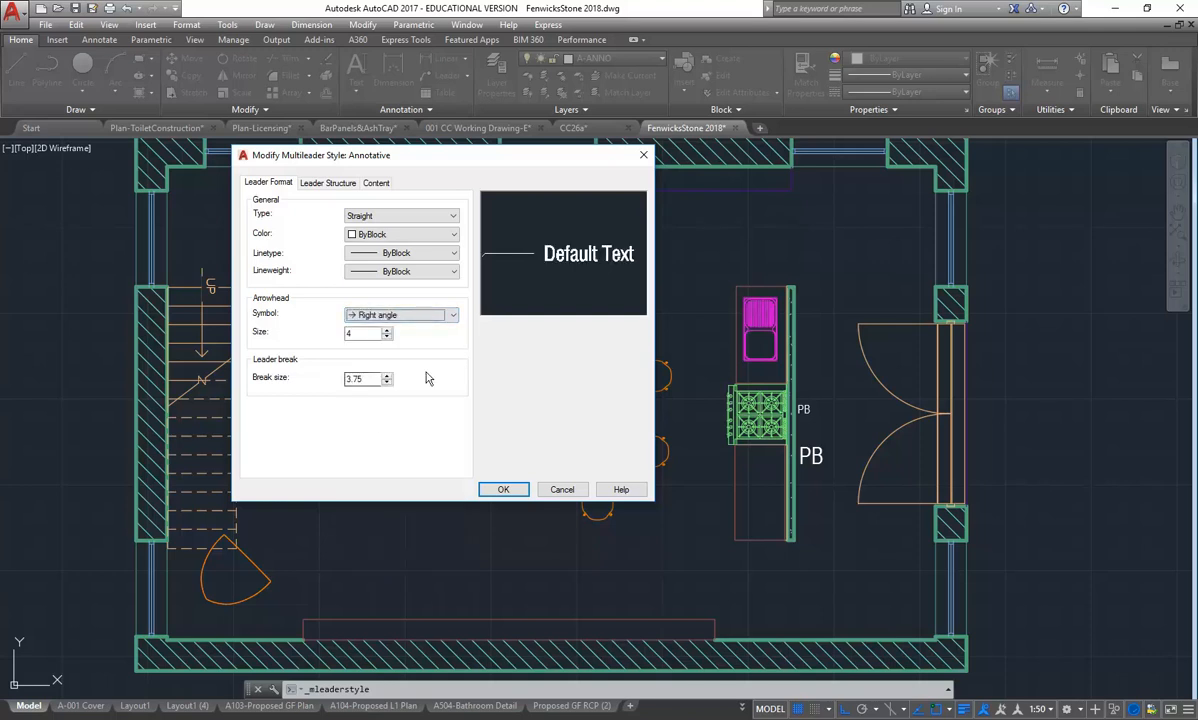
click(503, 489)
click(514, 437)
Start a multileader with its arrowhead at the partition wall's outer face and, with ortho off, an angled line up to its landing
mouse_move(548, 441)
middle_down()
mouse_move(457, 348)
mouse_move(415, 348)
middle_up()
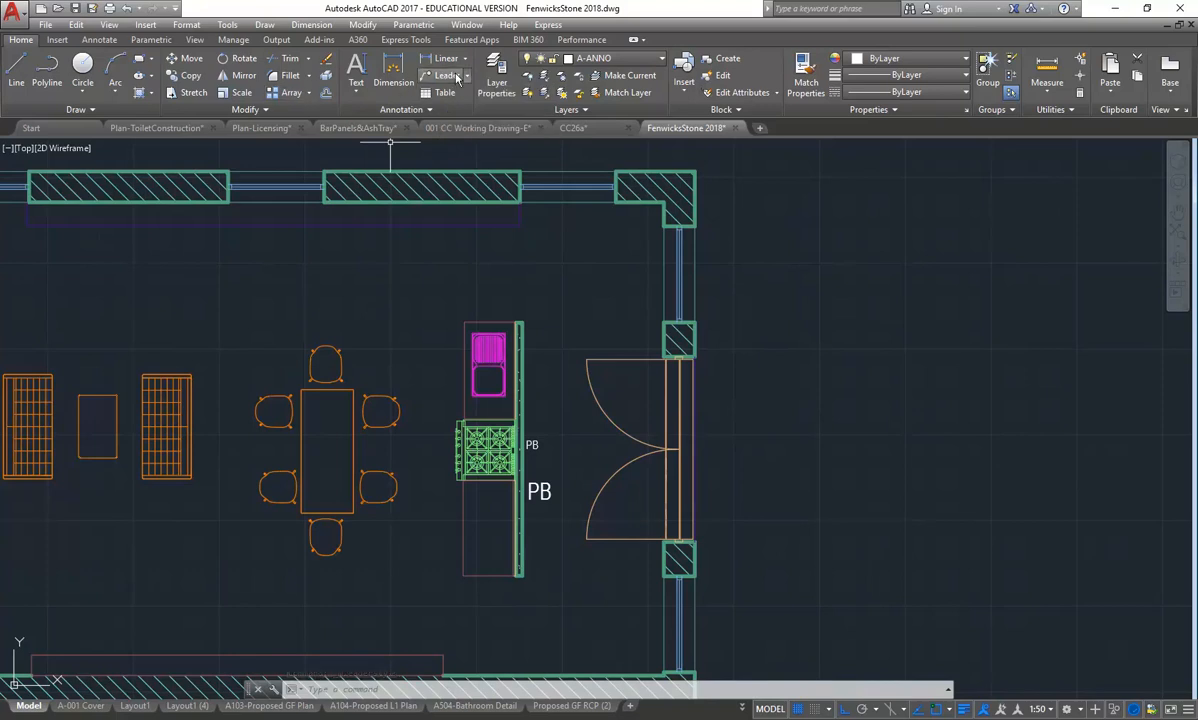
click(441, 78)
scroll(532, 296, up, 5)
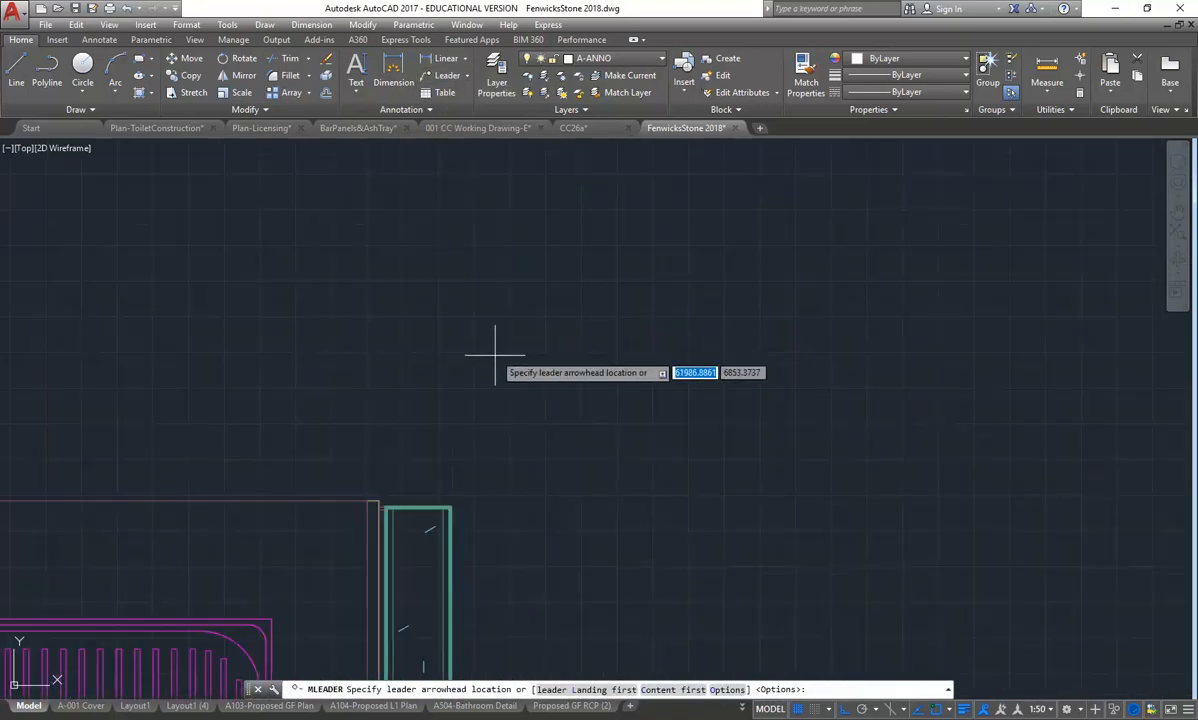
mouse_move(476, 409)
middle_down()
mouse_move(424, 416)
mouse_move(410, 385)
middle_up()
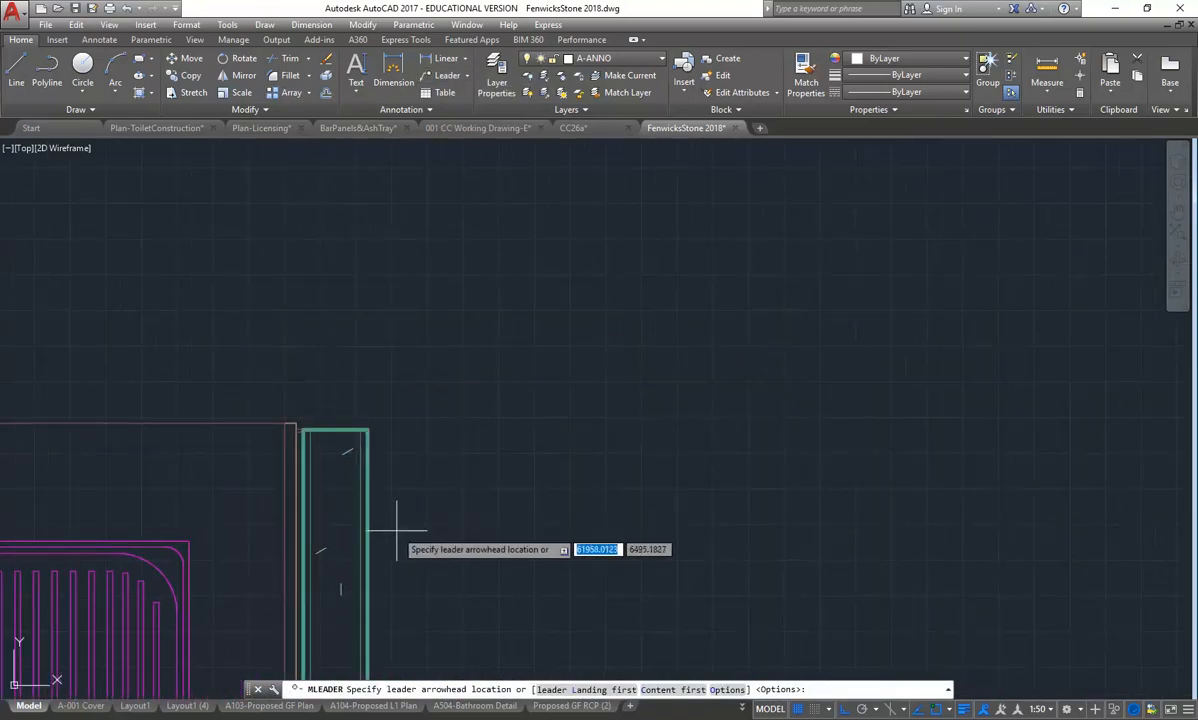
click(374, 602)
middle_drag(473, 489, 458, 445)
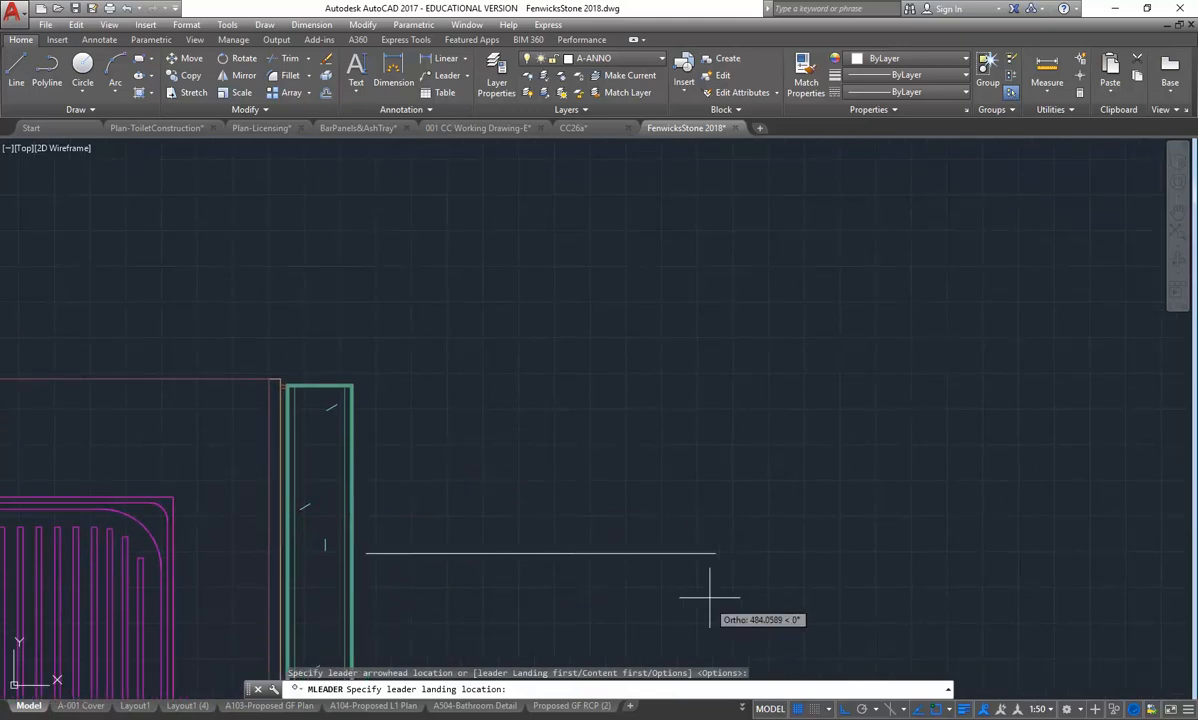
click(845, 710)
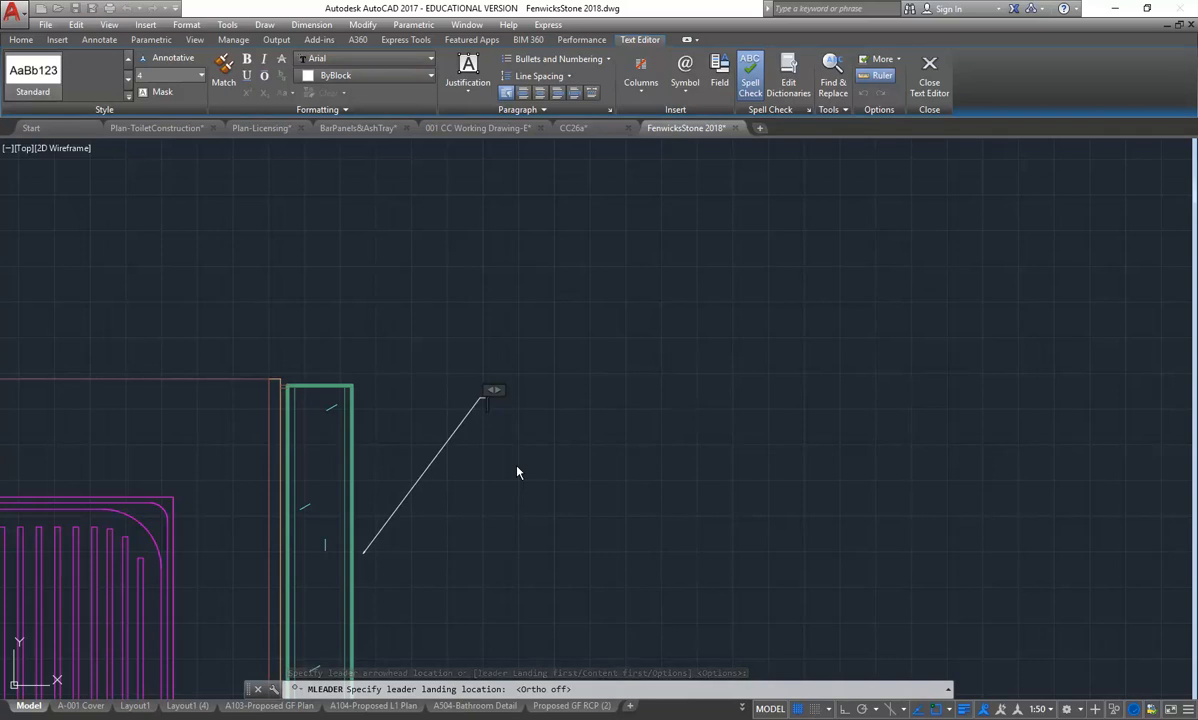
Enter the leader text "Plasterboard lined stud framed wall" and check its size against the partition wall
text(Plaster)
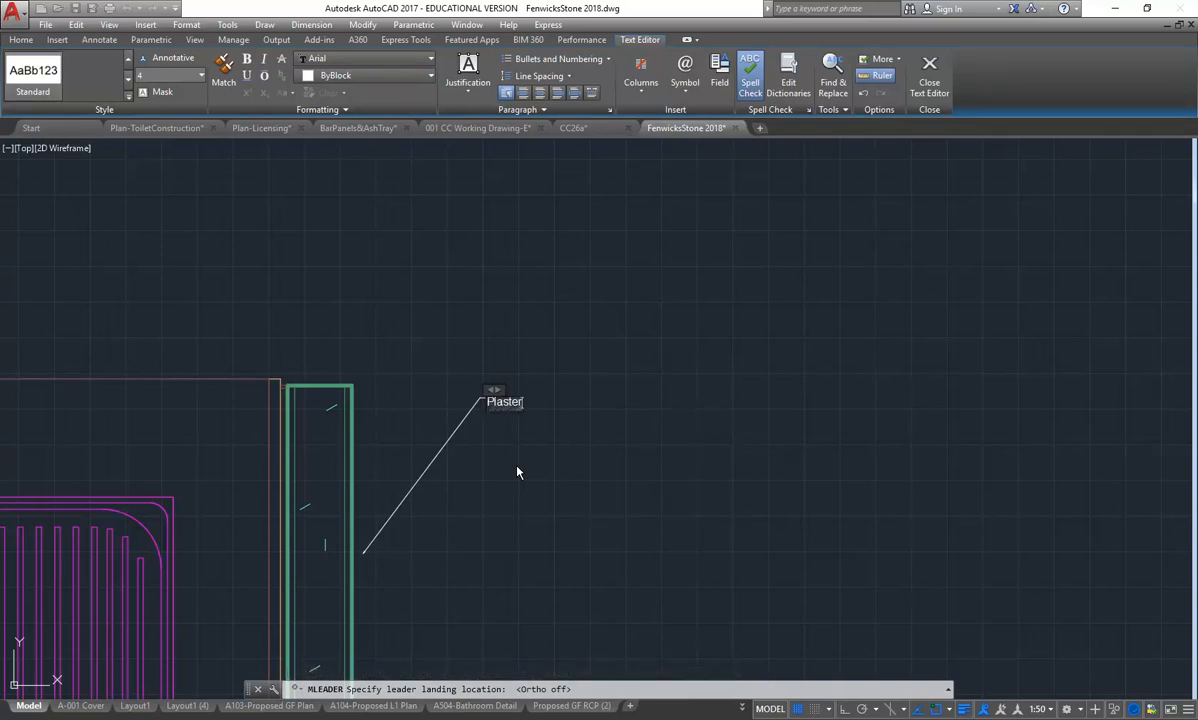
text(board lined st)
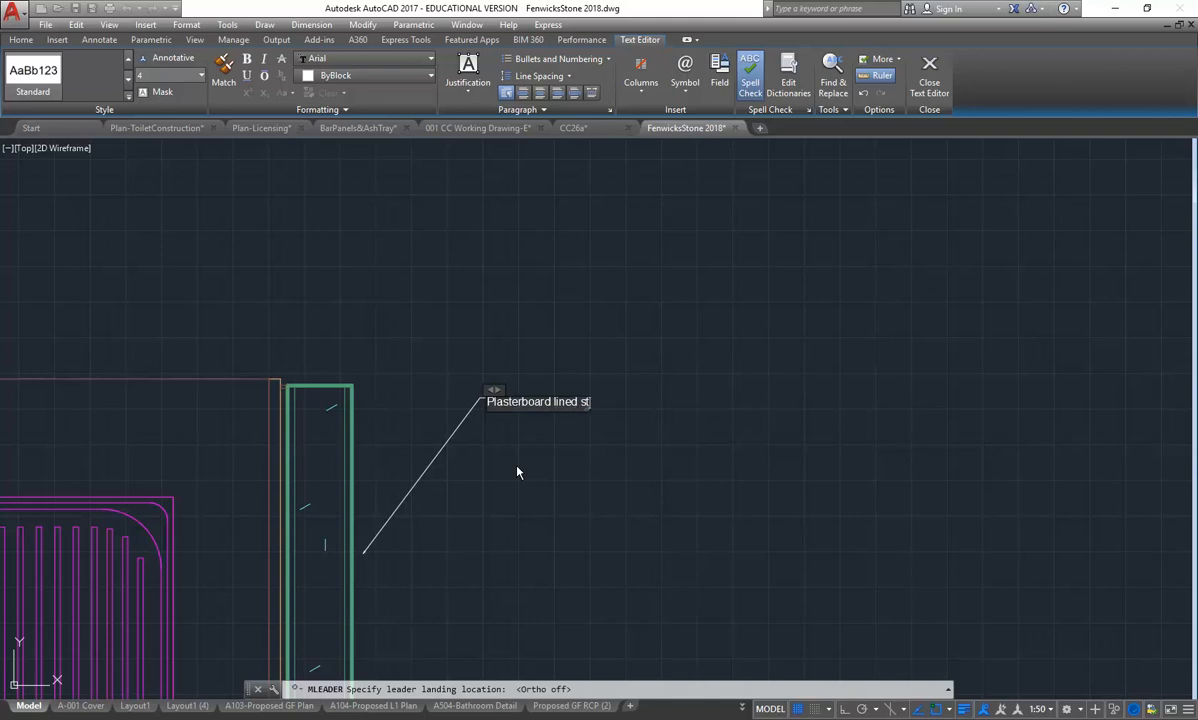
text(ud framed wall)
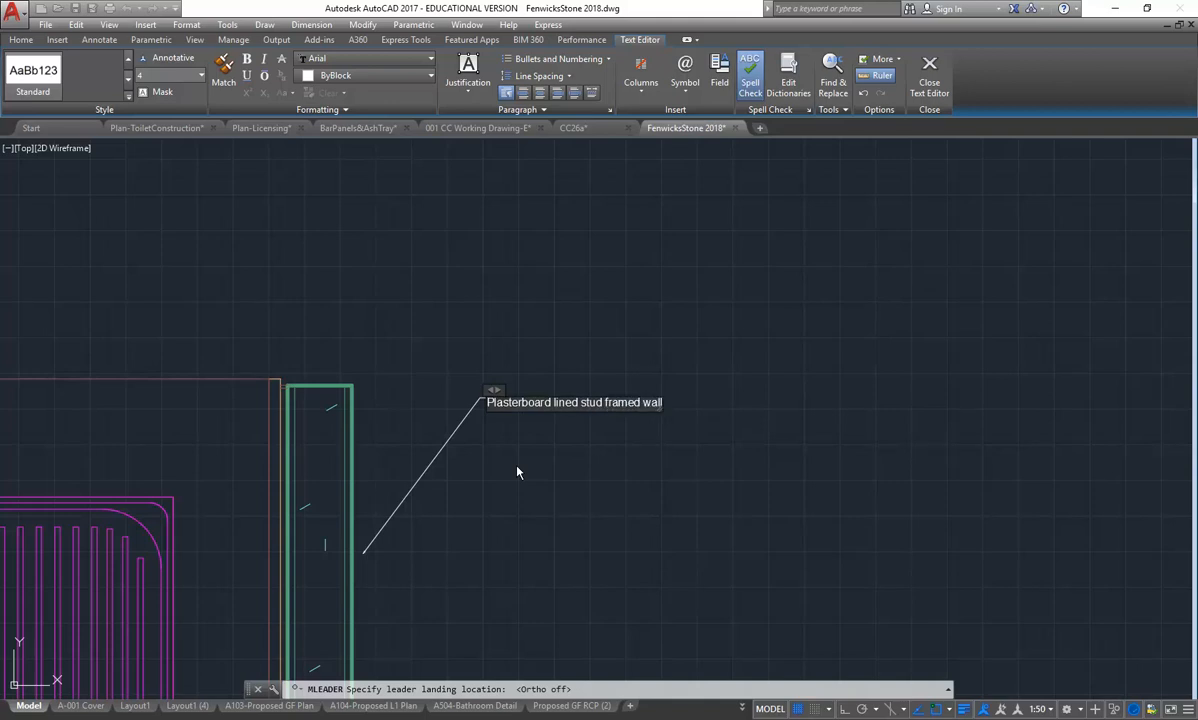
click(517, 472)
scroll(495, 396, down, 4)
scroll(465, 415, up, 4)
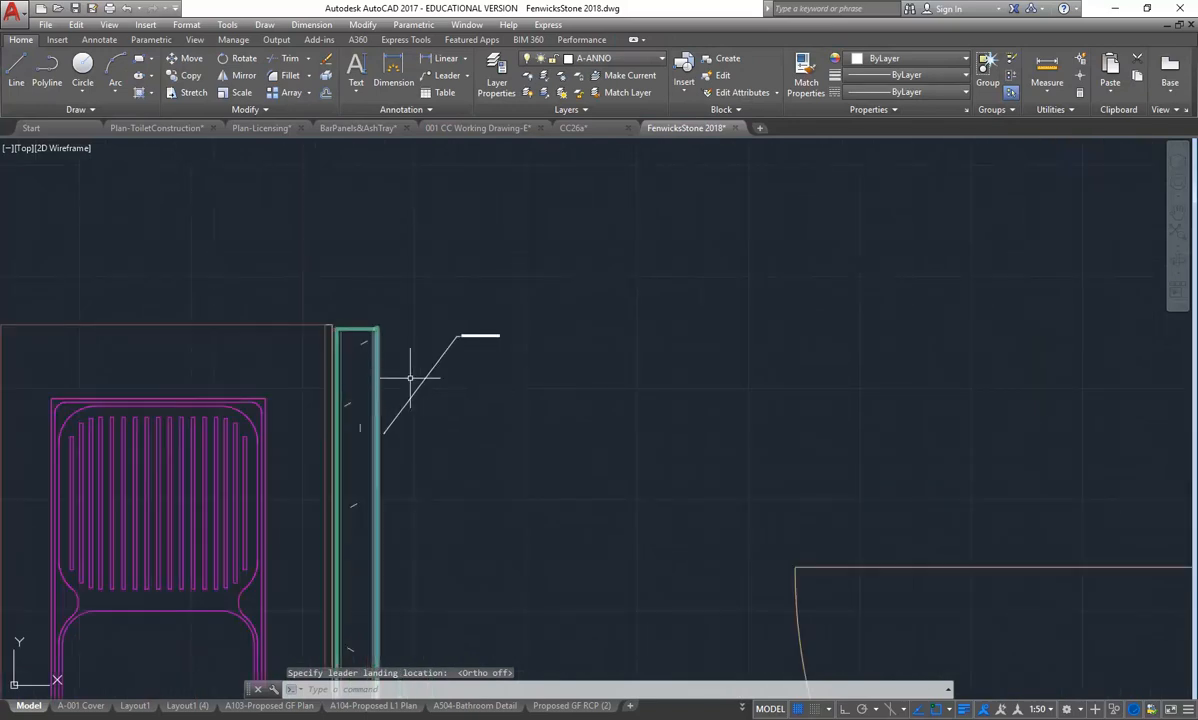
scroll(479, 407, down, 3)
scroll(460, 433, up, 3)
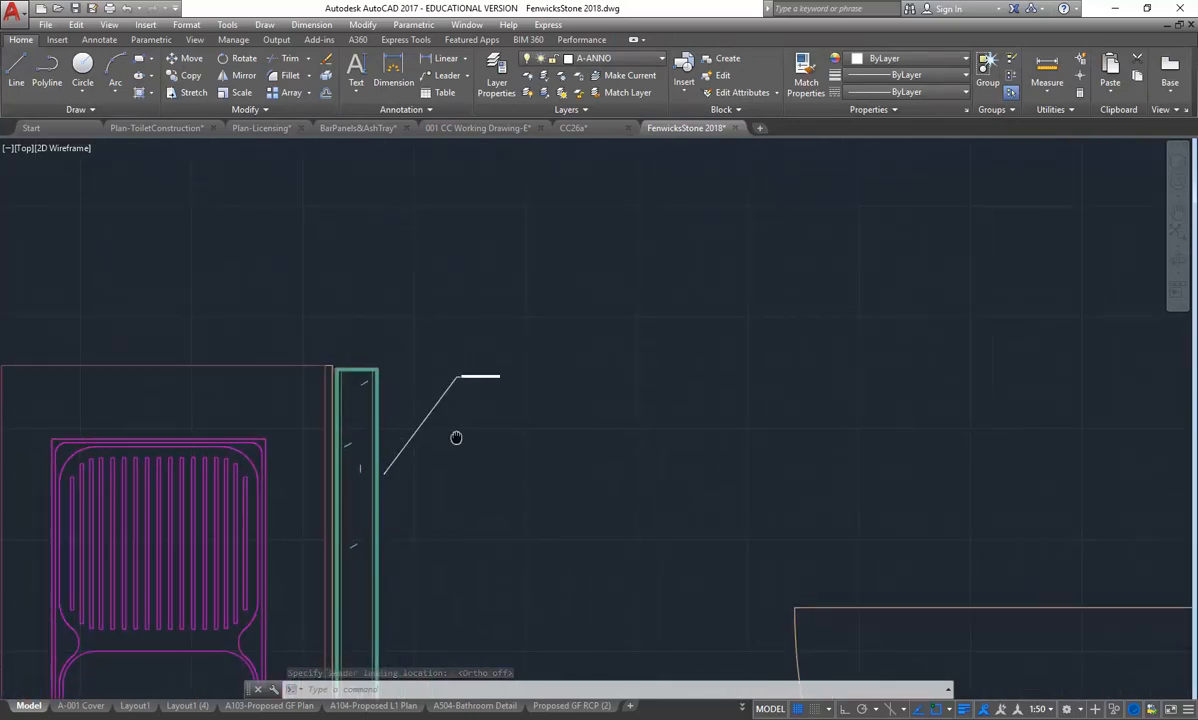
Make Annotative the current multileader style
click(398, 109)
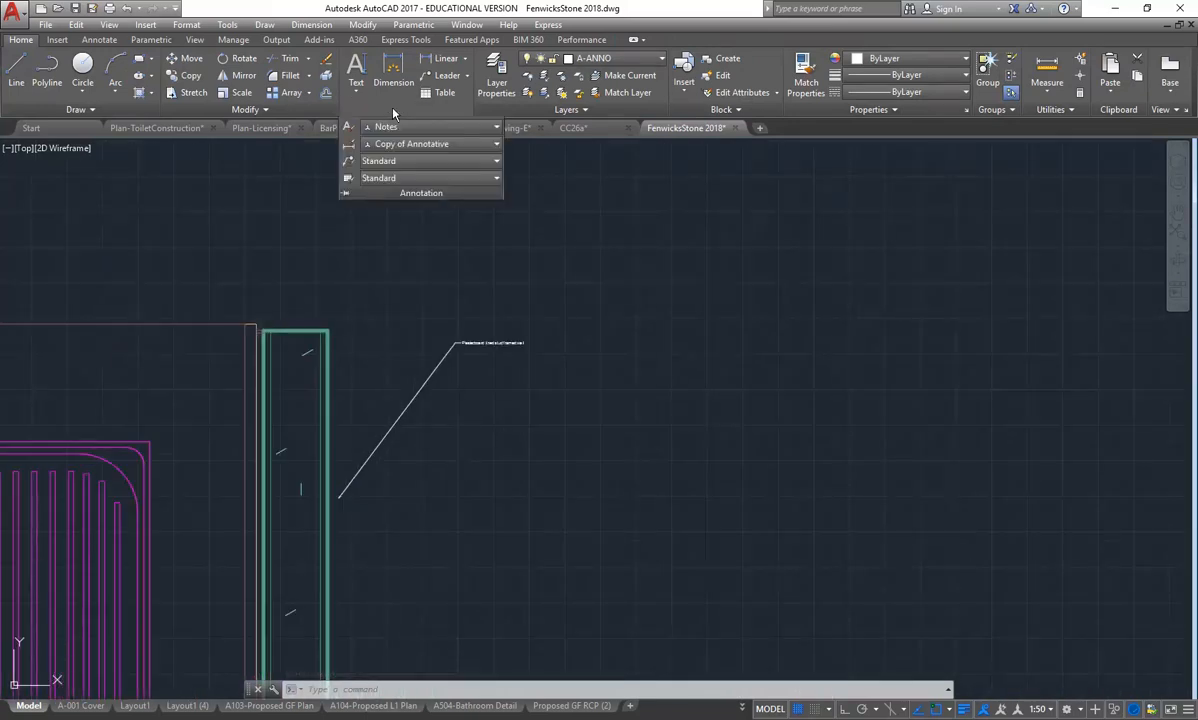
click(349, 165)
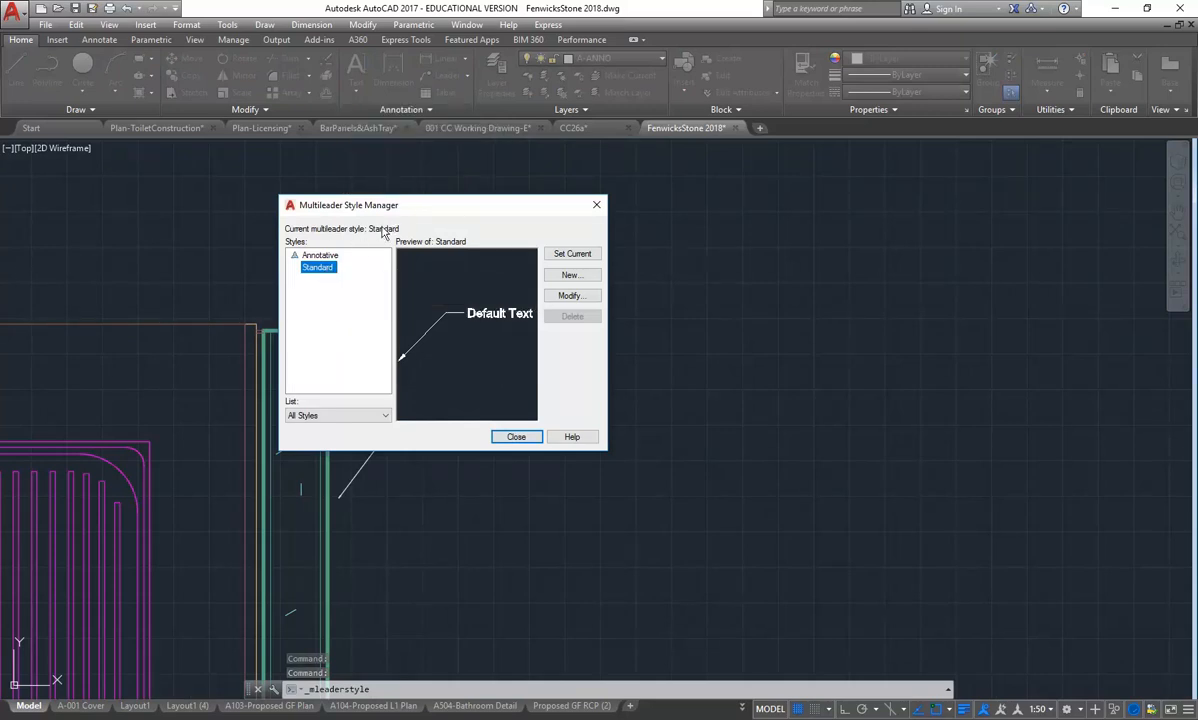
click(309, 256)
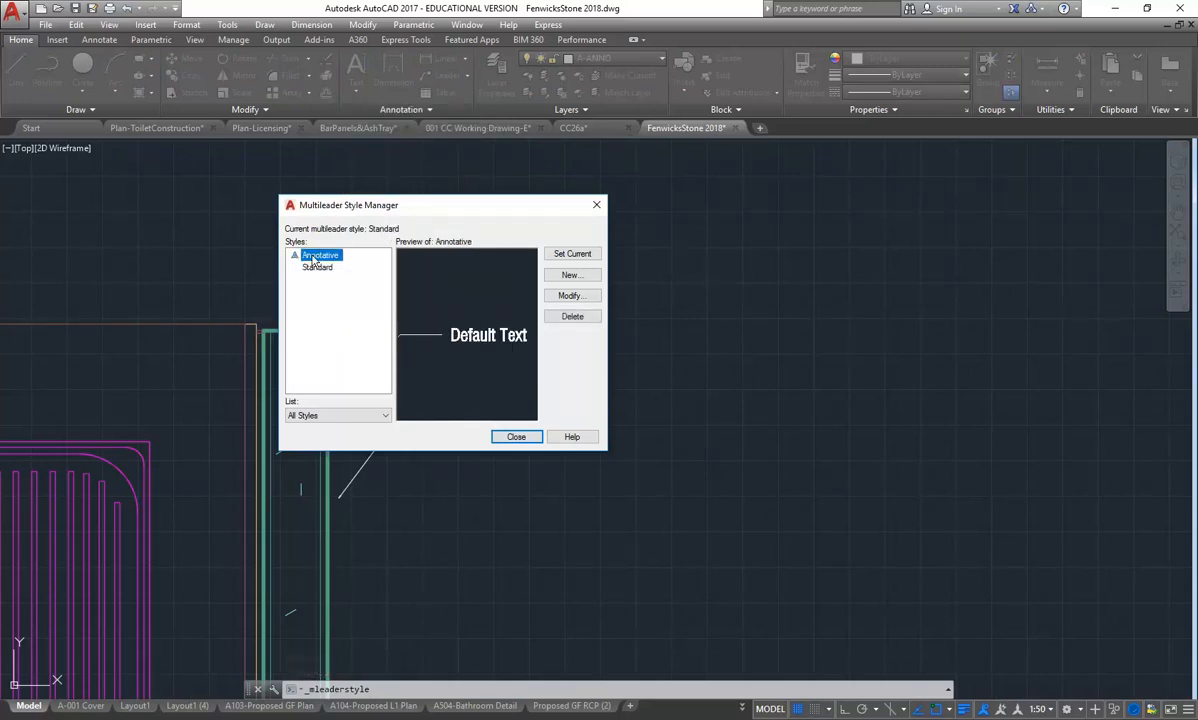
click(560, 253)
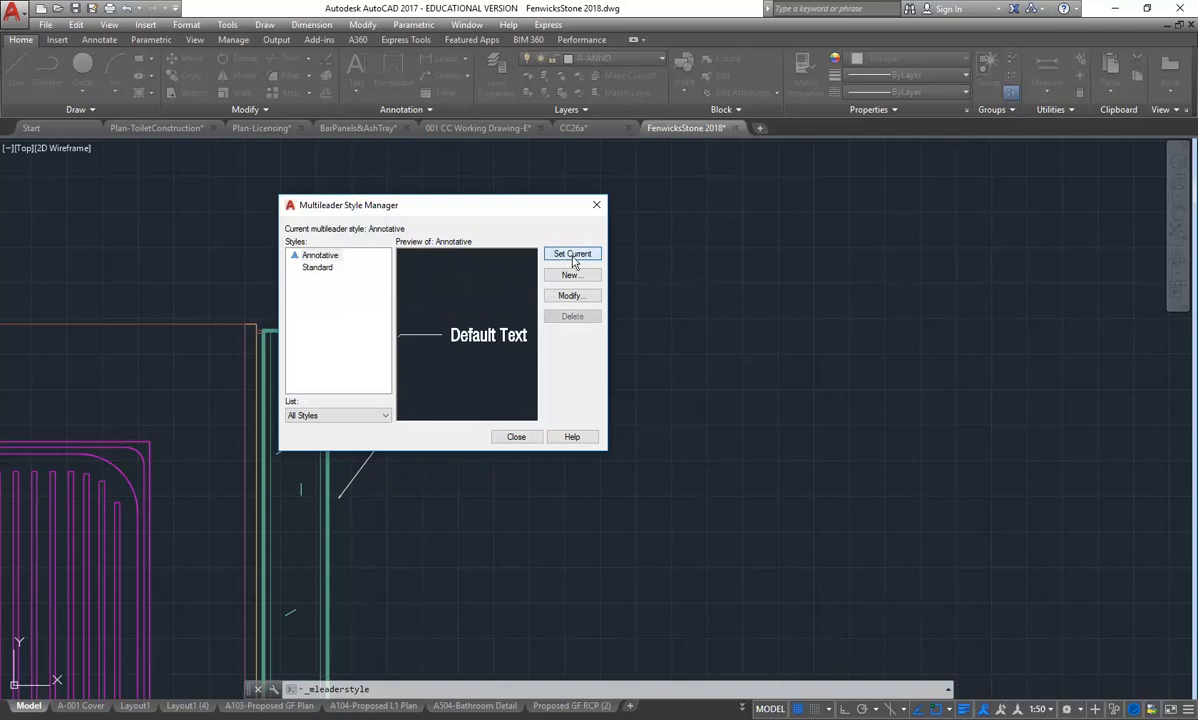
click(514, 437)
Replace the leader beside the partition wall with a new angled multileader reading "Plasterboard lined stud framed wall"
click(497, 342)
key(Delete)
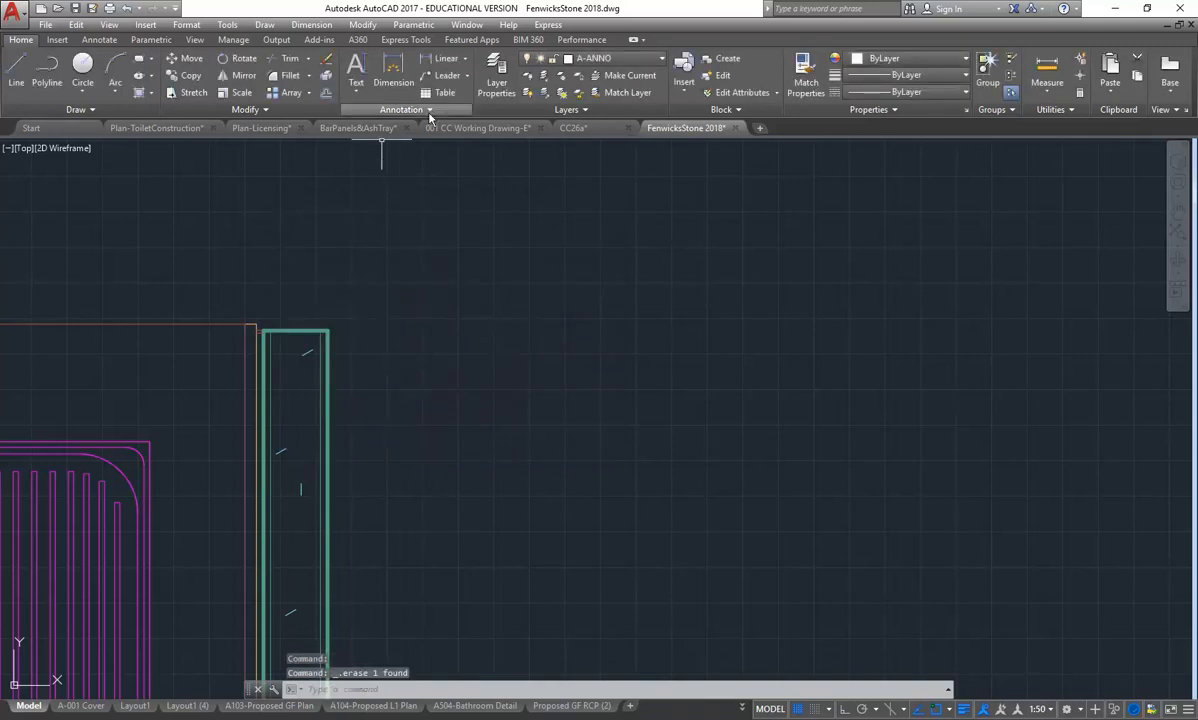
click(440, 75)
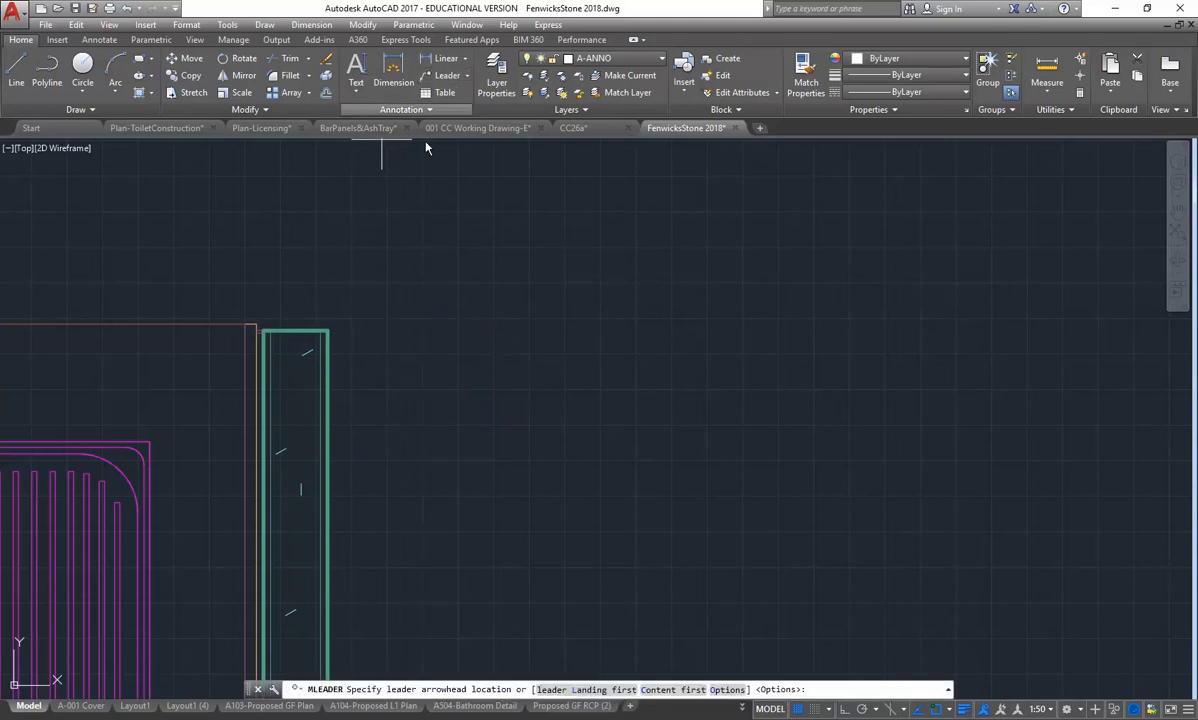
click(337, 444)
click(505, 308)
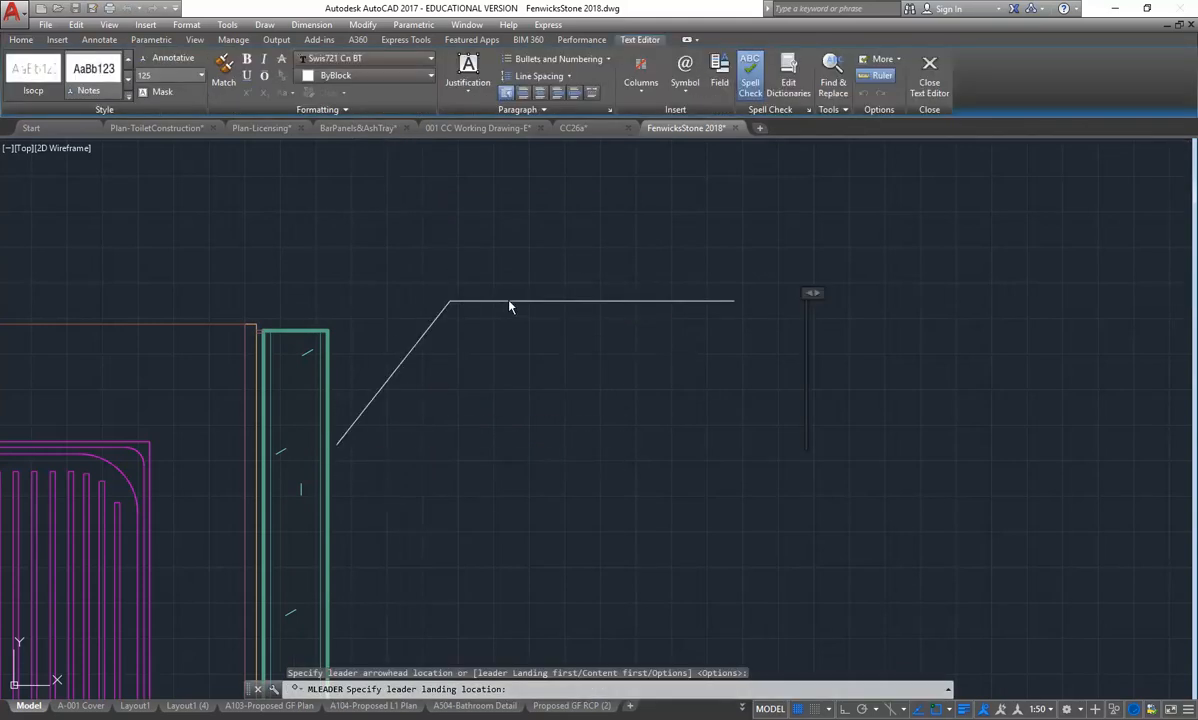
text(Pla)
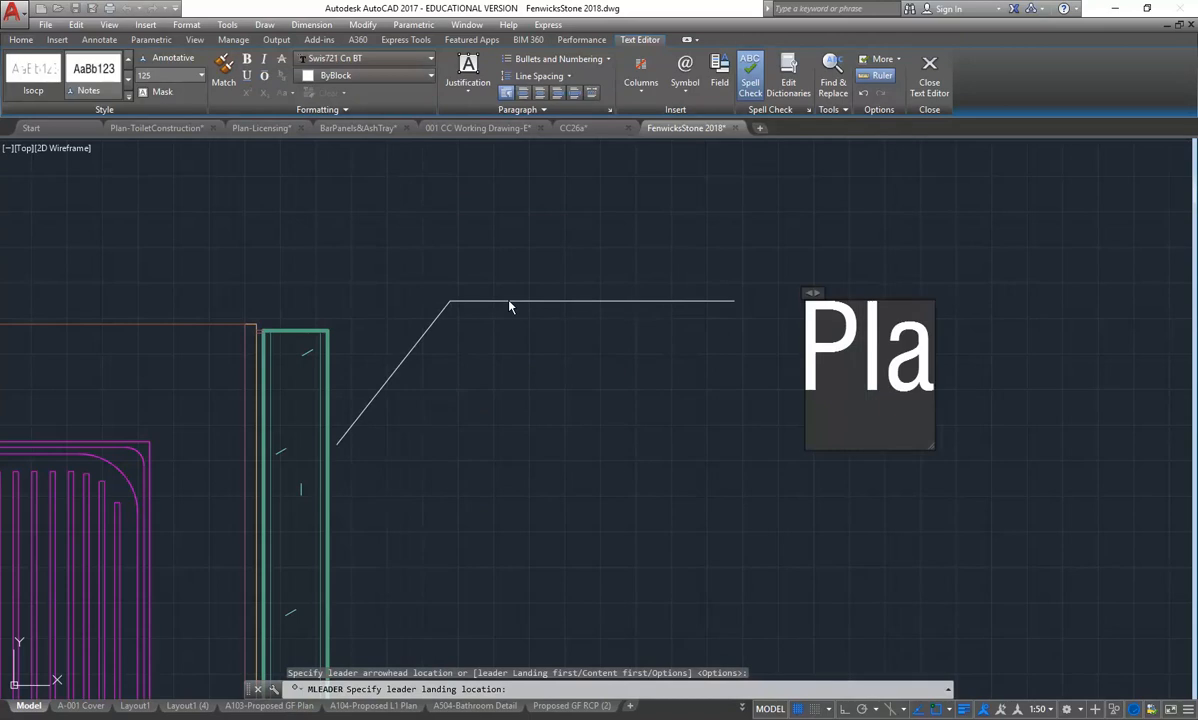
text(sterboa)
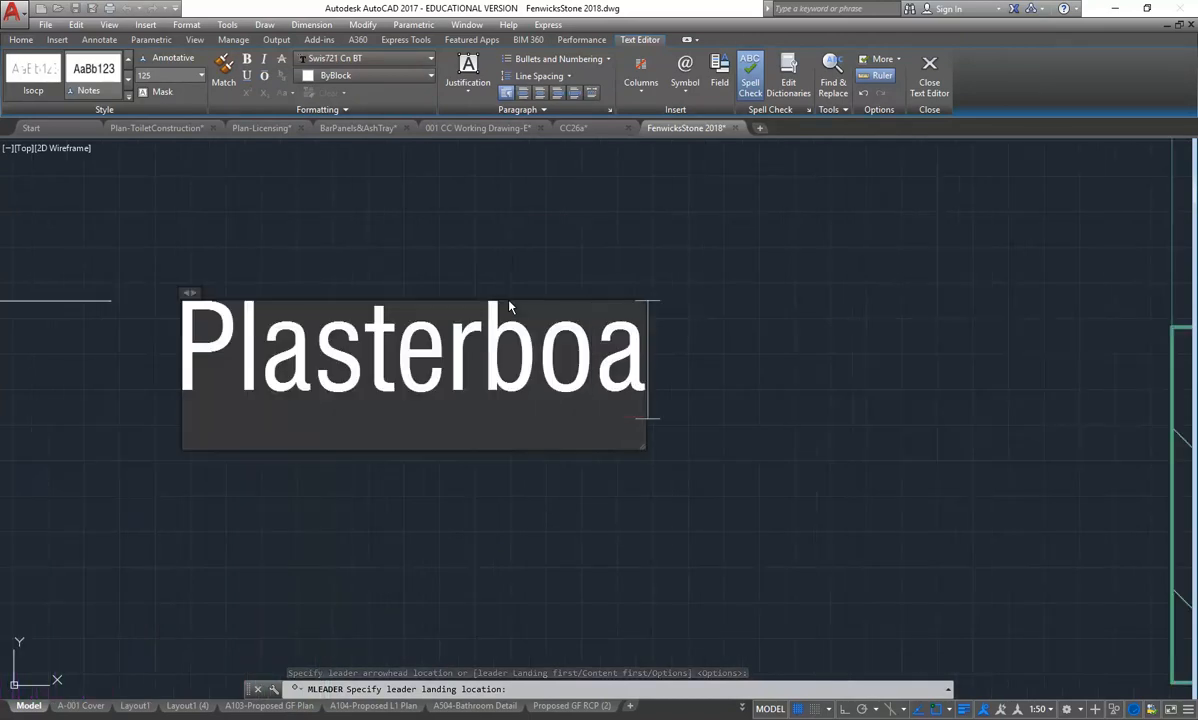
text(rd line)
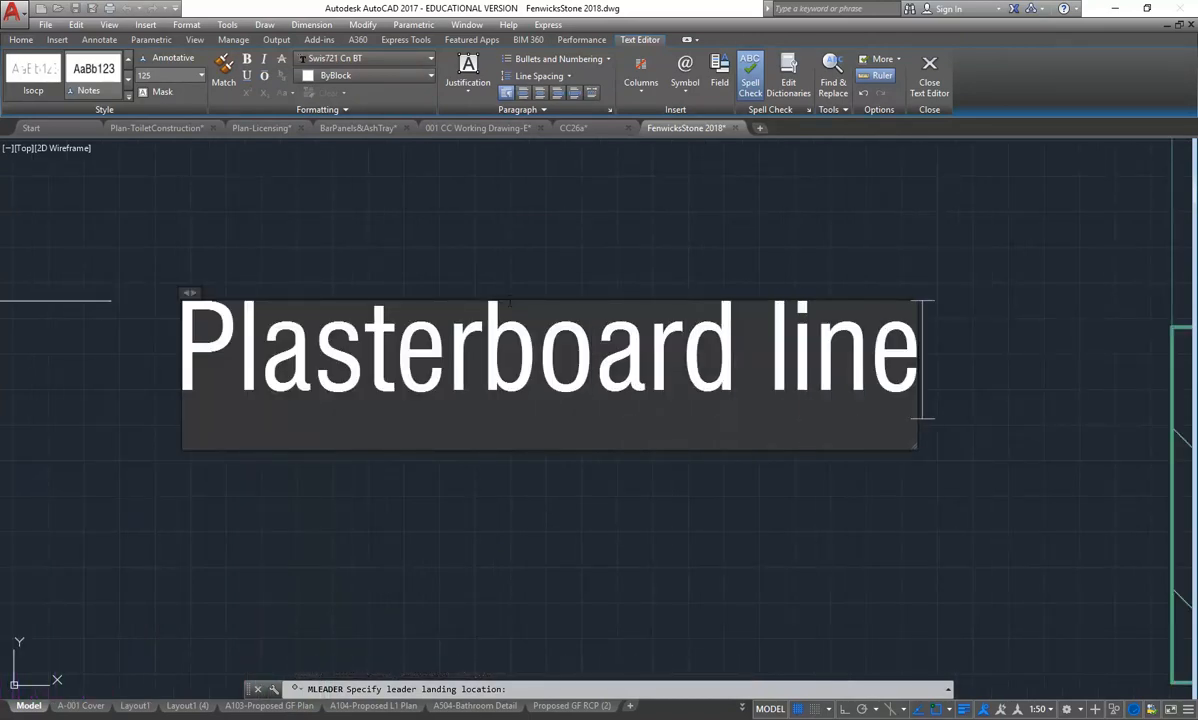
text(d stud)
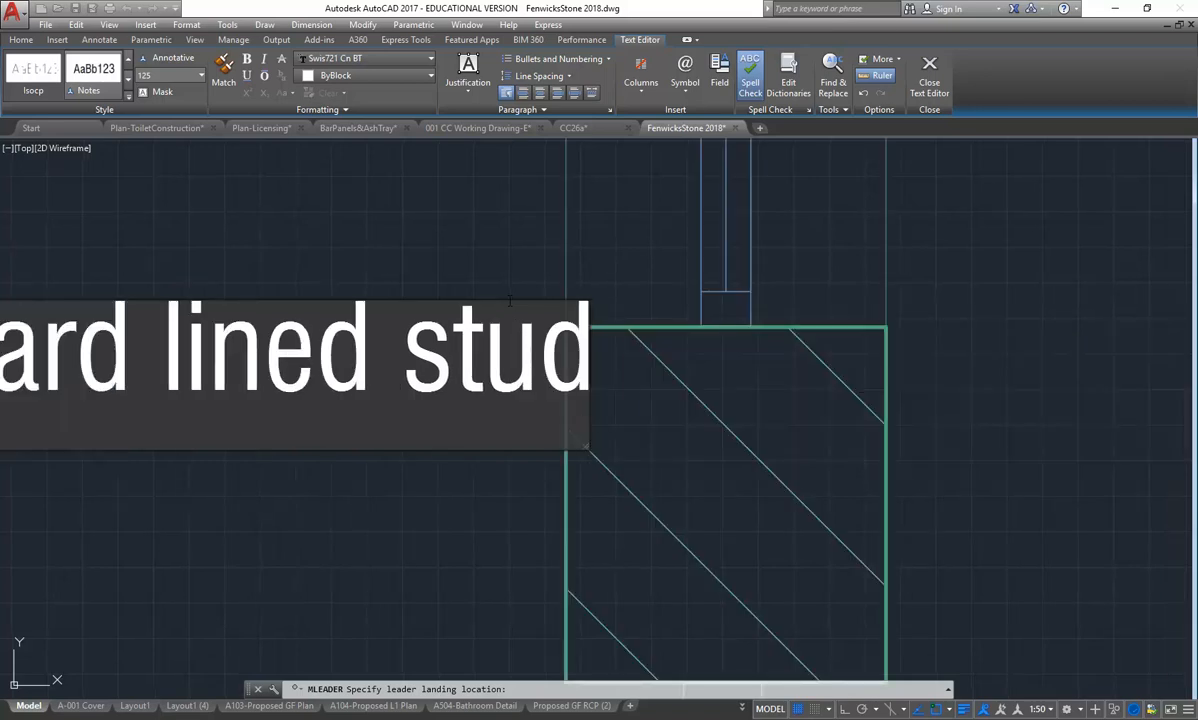
text( framed wal)
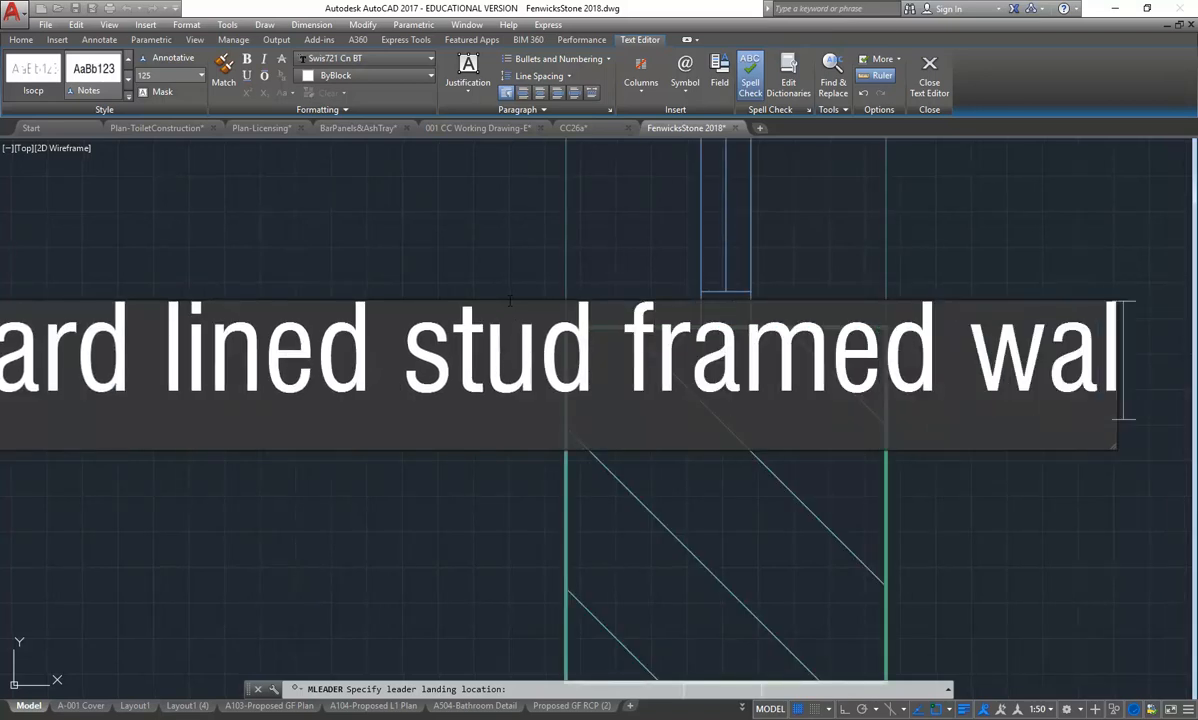
text(l)
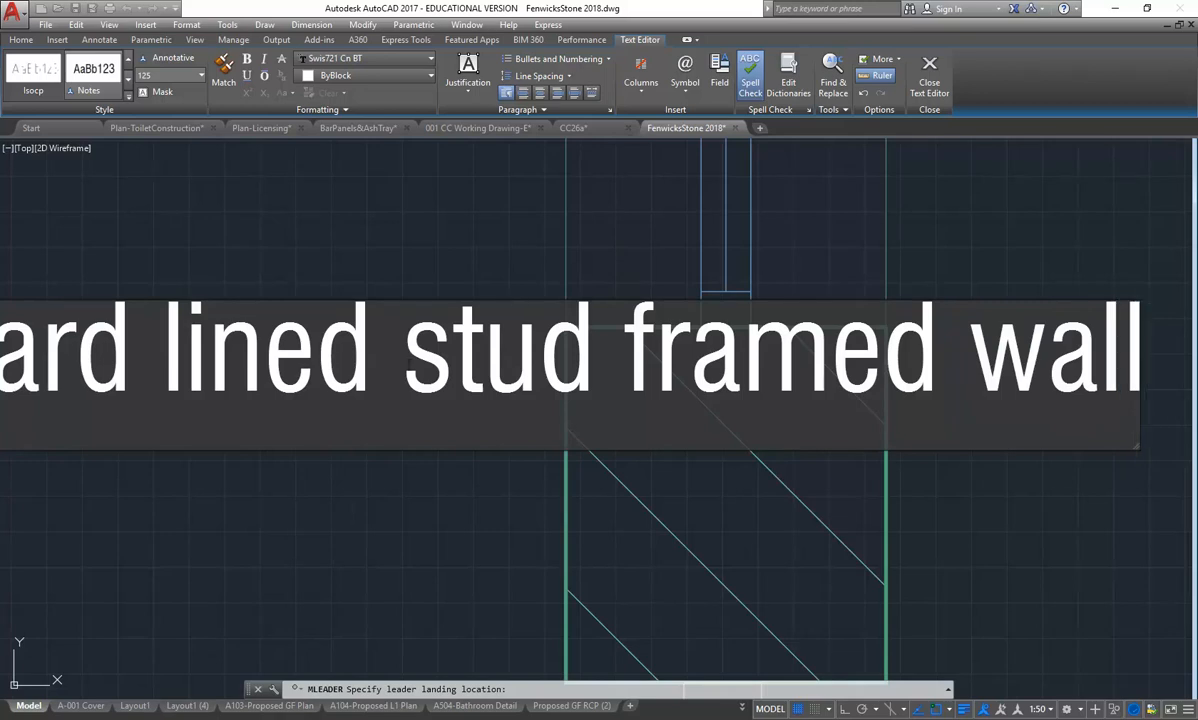
click(369, 513)
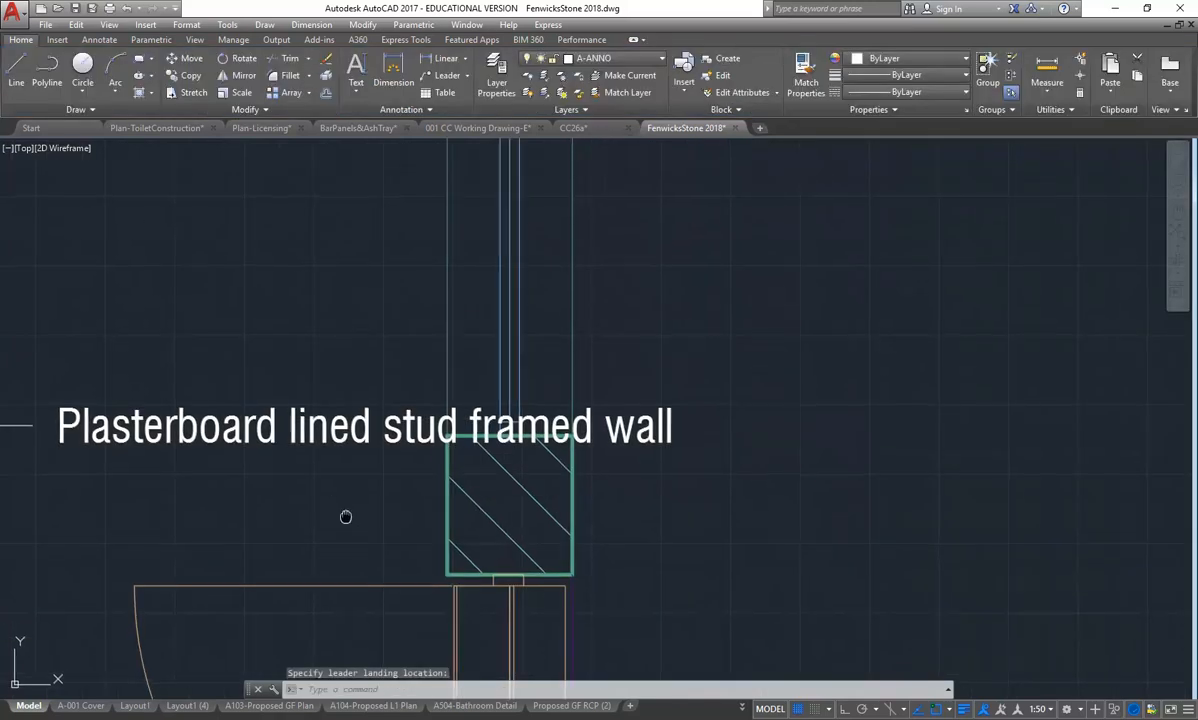
Narrow the leader's text width so the note wraps onto three lines: "Plasterboard", "lined stud" and "framed wall"
scroll(481, 467, down, 2)
key(Escape)
key(Escape)
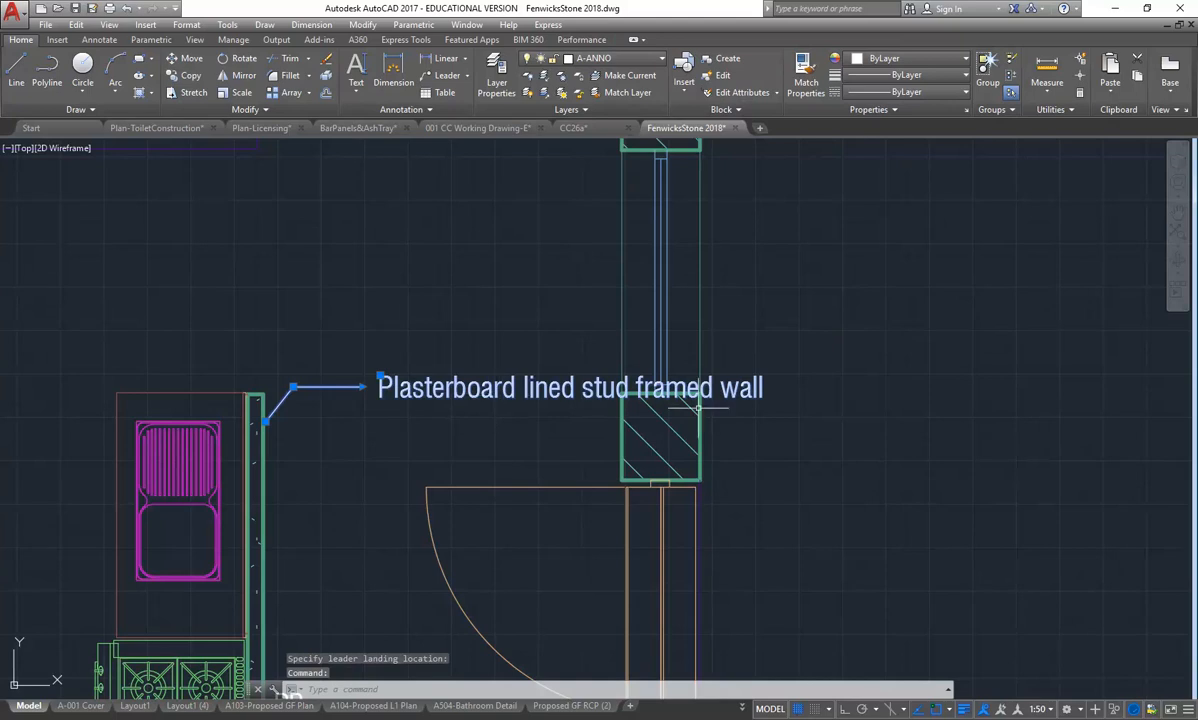
middle_drag(493, 393, 549, 370)
text(PB)
double_click(529, 366)
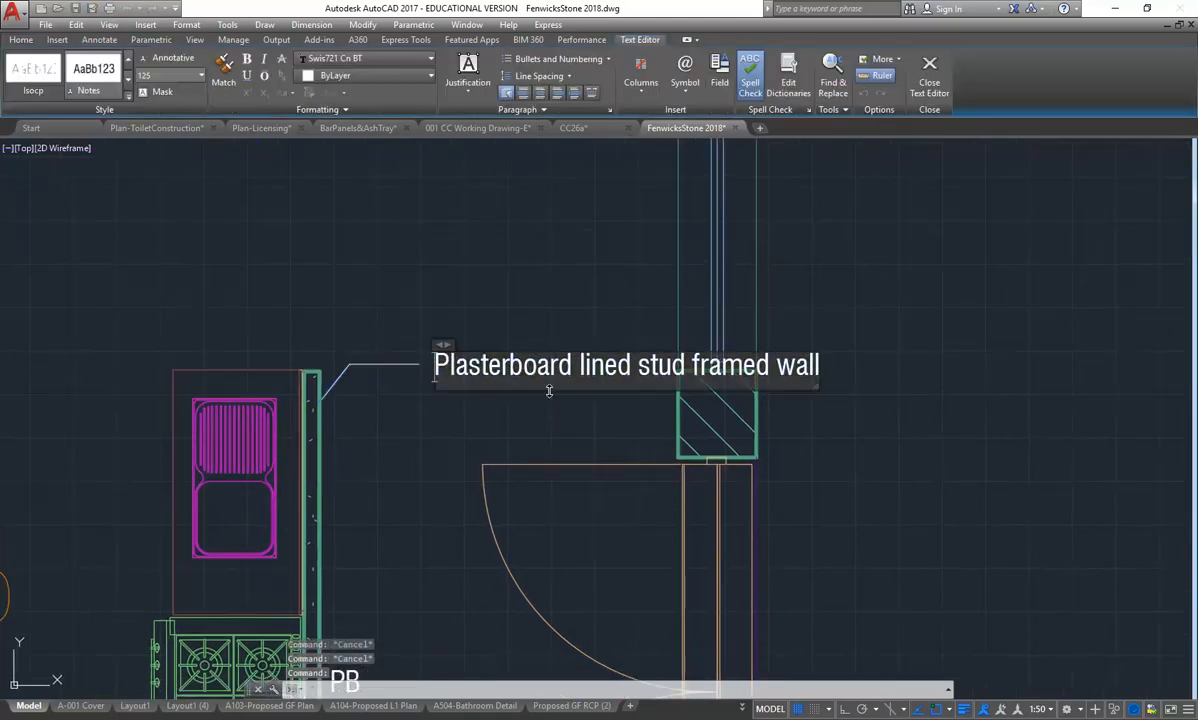
mouse_move(816, 388)
mouse_down()
mouse_move(816, 420)
mouse_move(816, 393)
mouse_move(610, 393)
mouse_up()
click(468, 307)
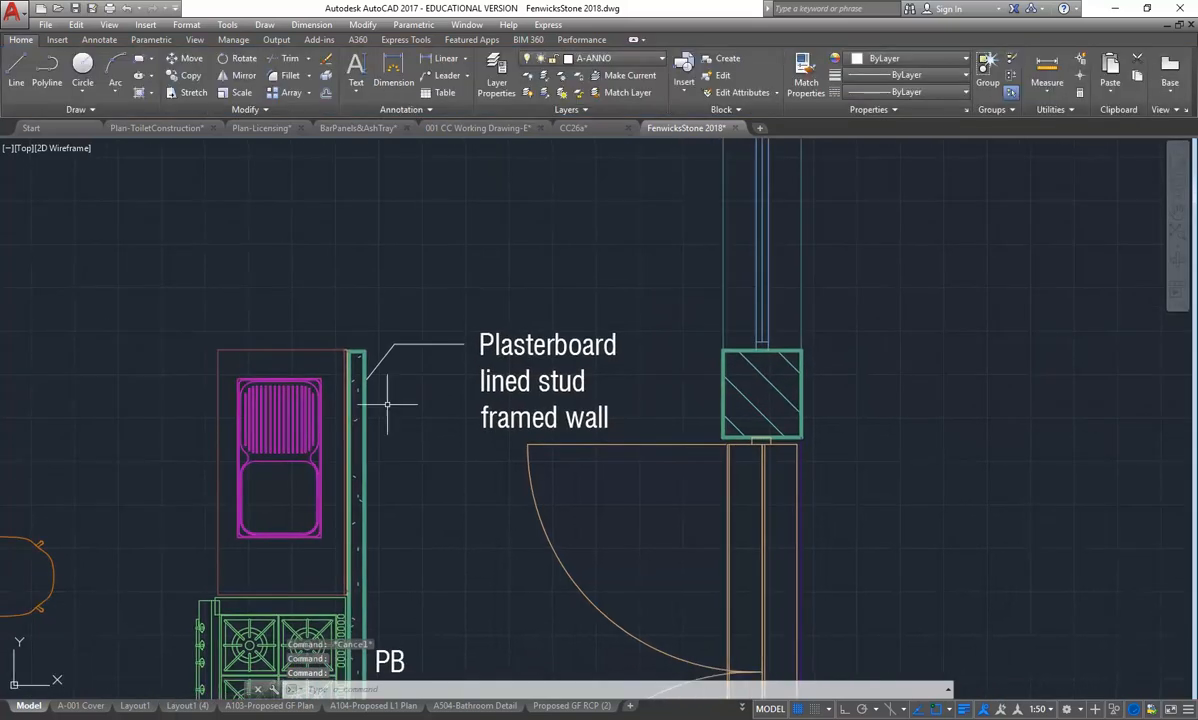
Review the leader format, leader structure and content settings of the Annotative multileader style
scroll(396, 420, up, 5)
scroll(350, 455, down, 2)
click(386, 110)
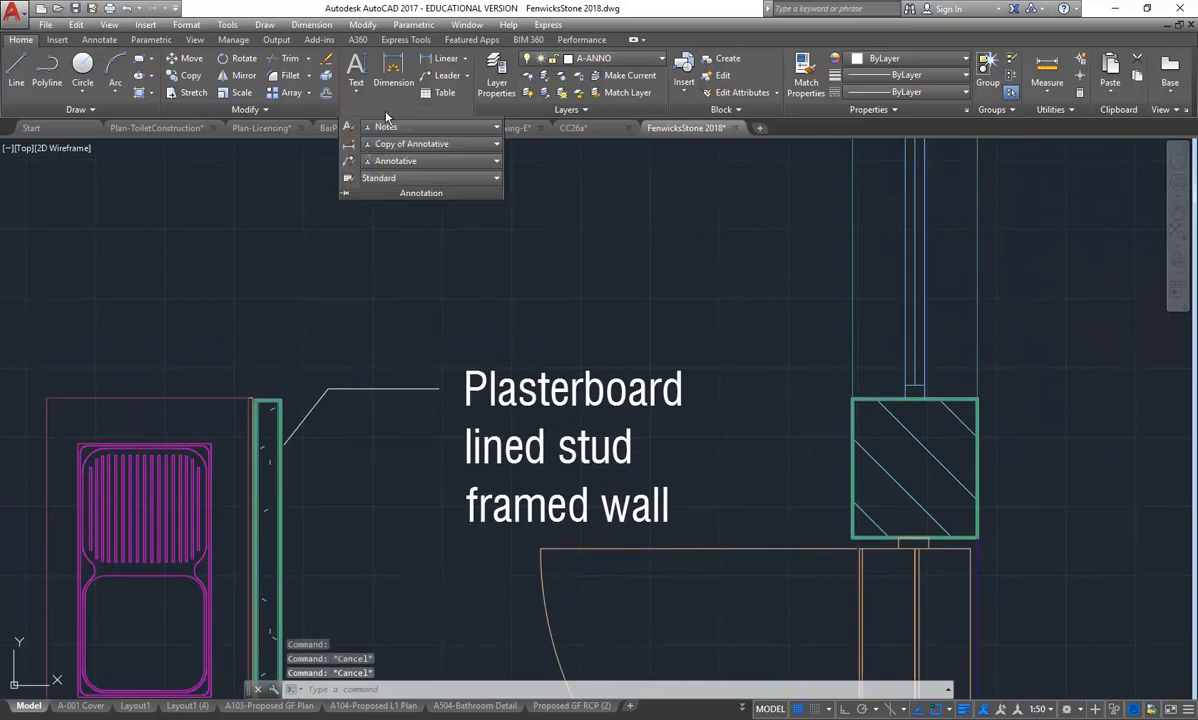
click(350, 163)
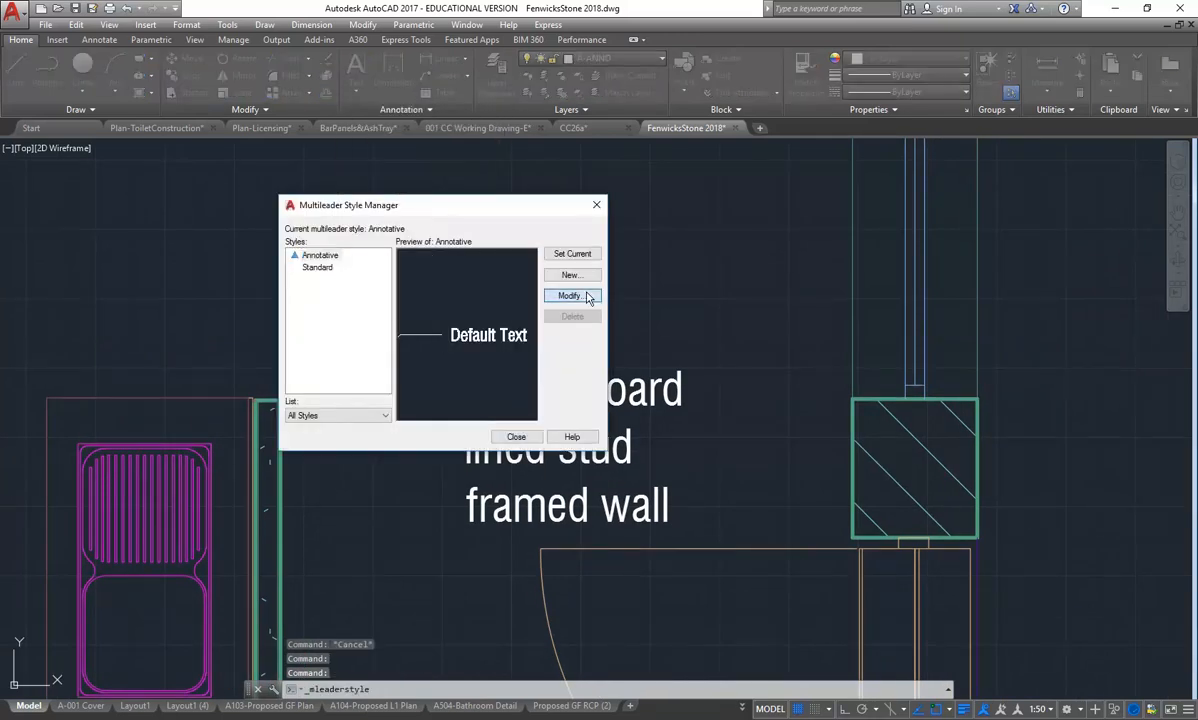
click(568, 298)
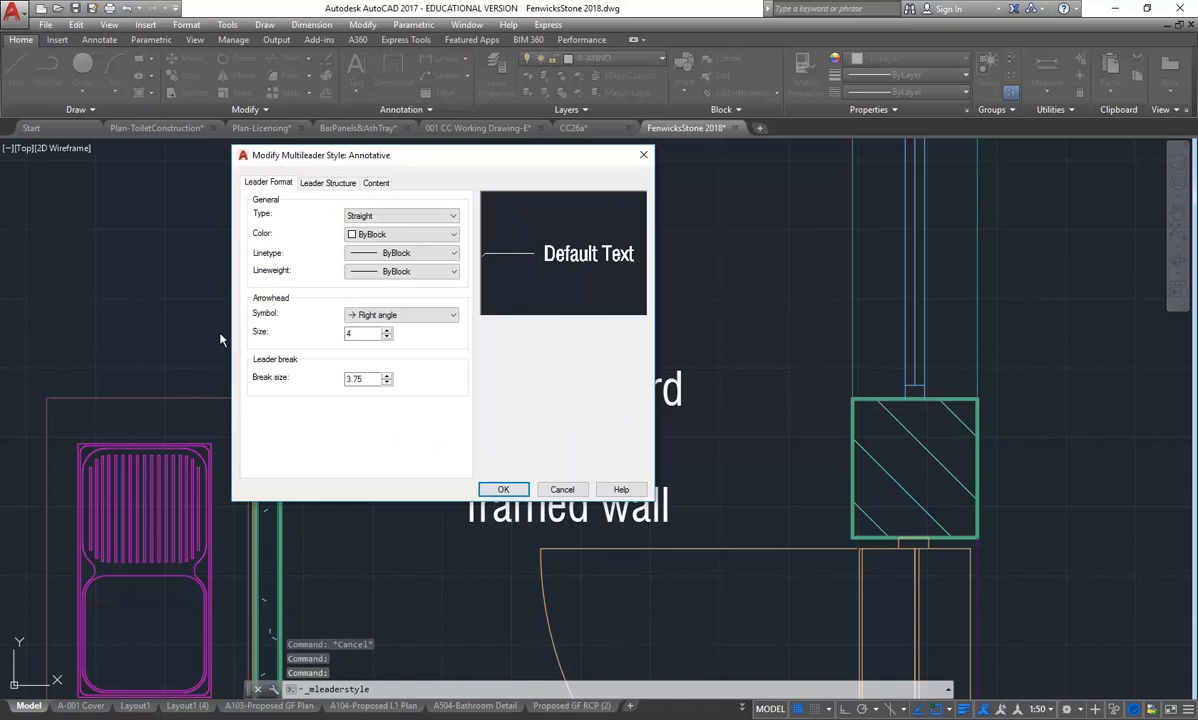
click(320, 184)
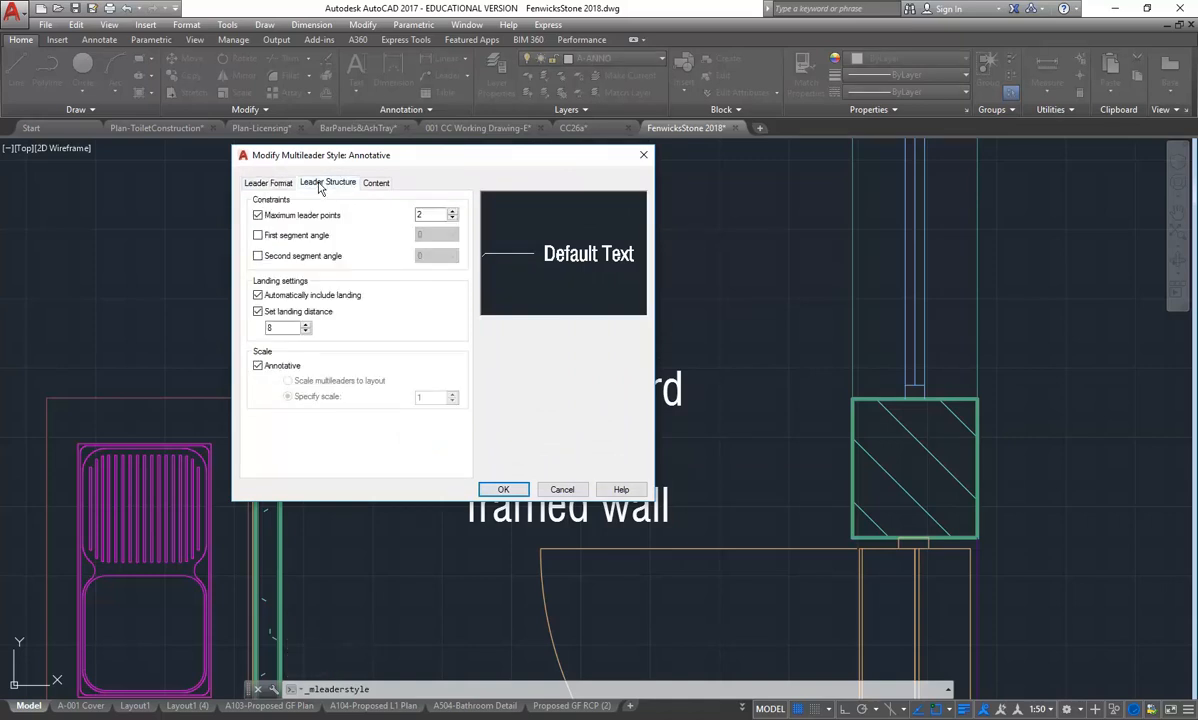
click(378, 185)
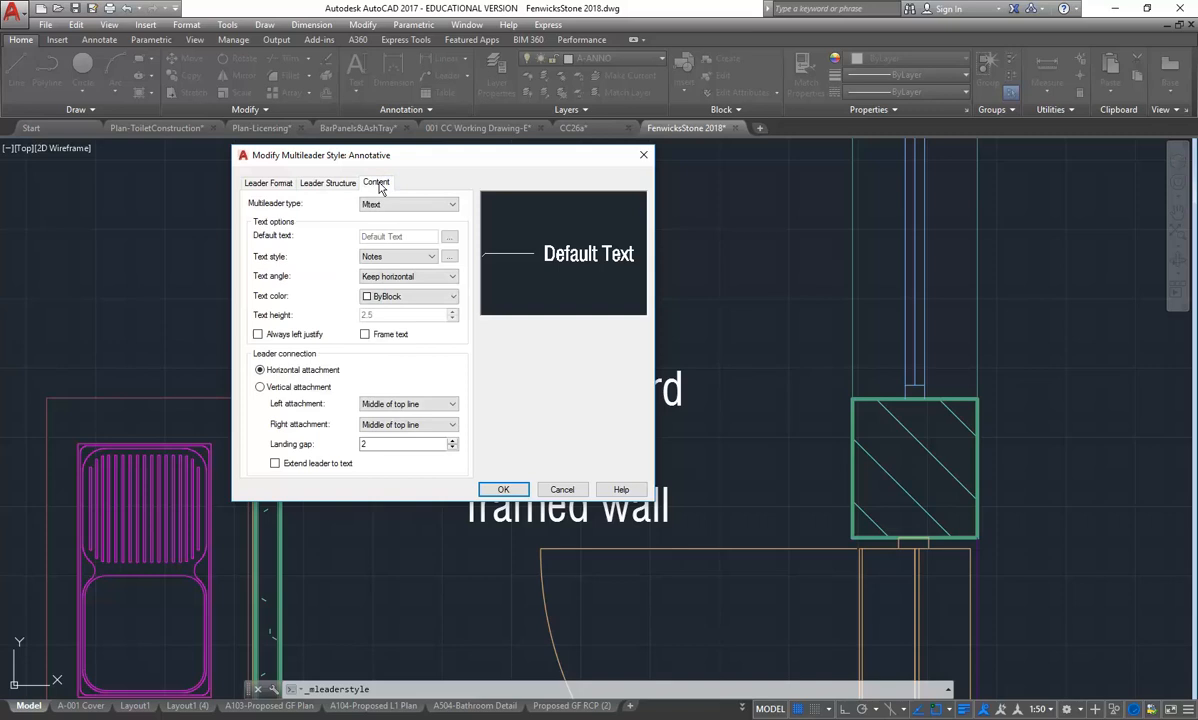
click(275, 185)
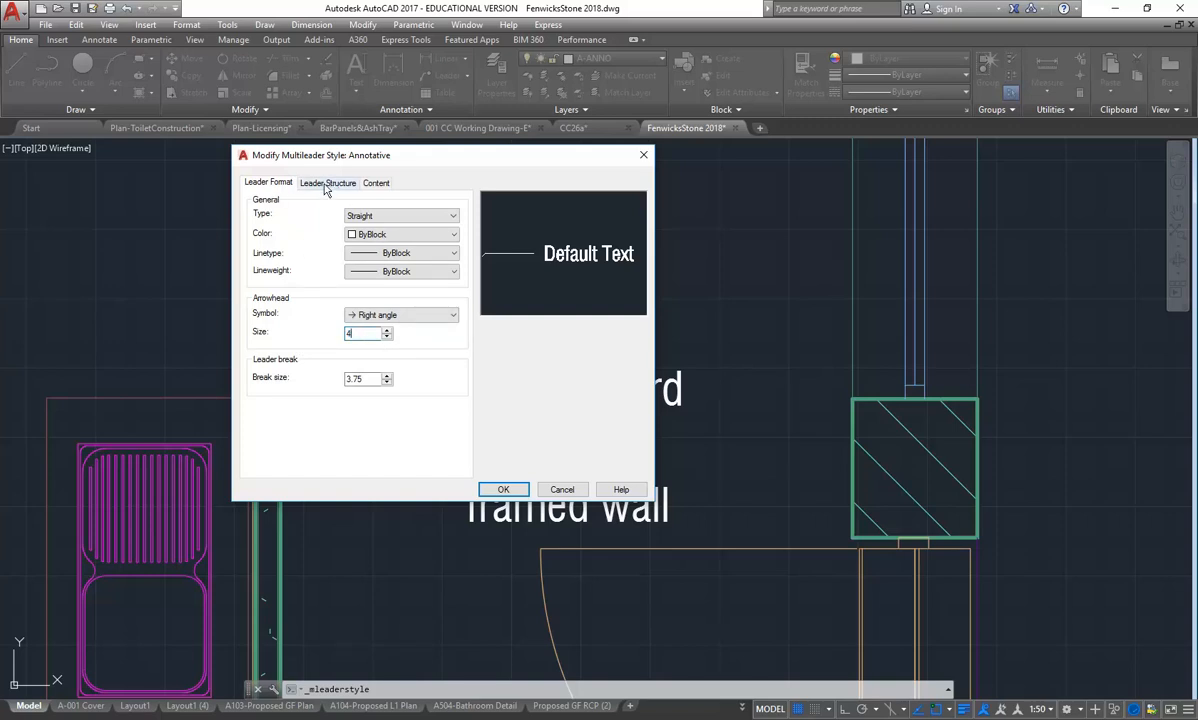
Set the arrowhead size of the Annotative multileader style to 200 and apply it
click(390, 317)
click(389, 318)
drag(366, 335, 301, 334)
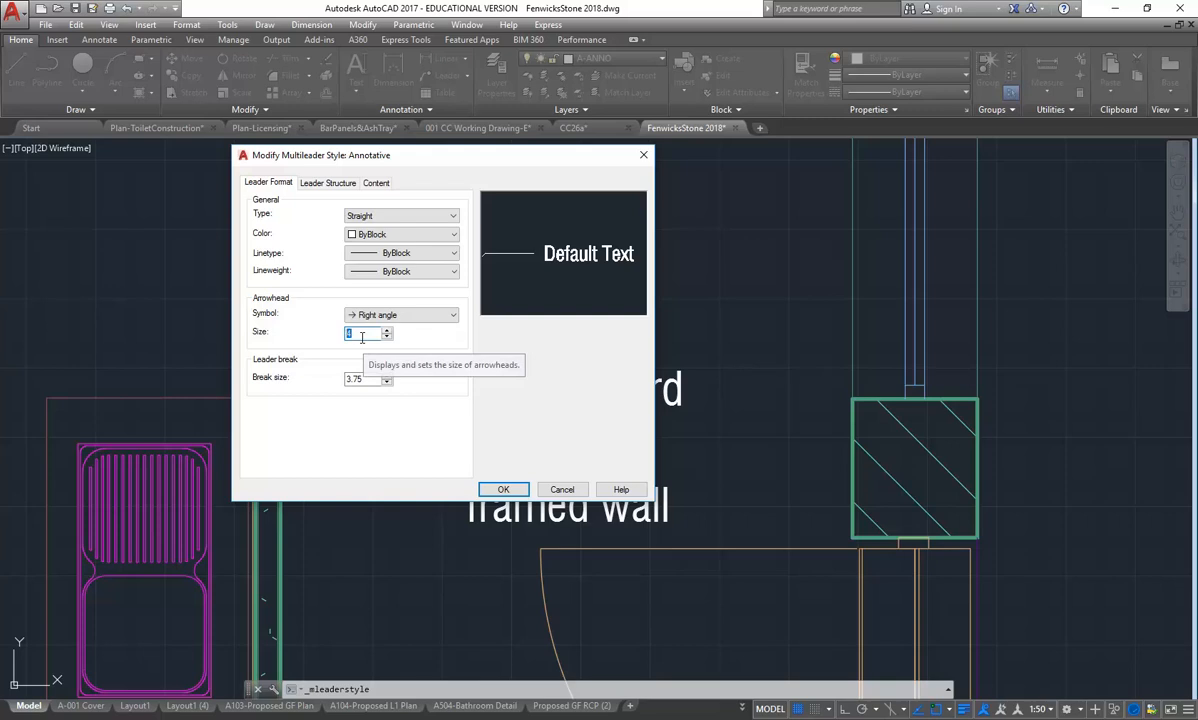
text(200)
click(494, 488)
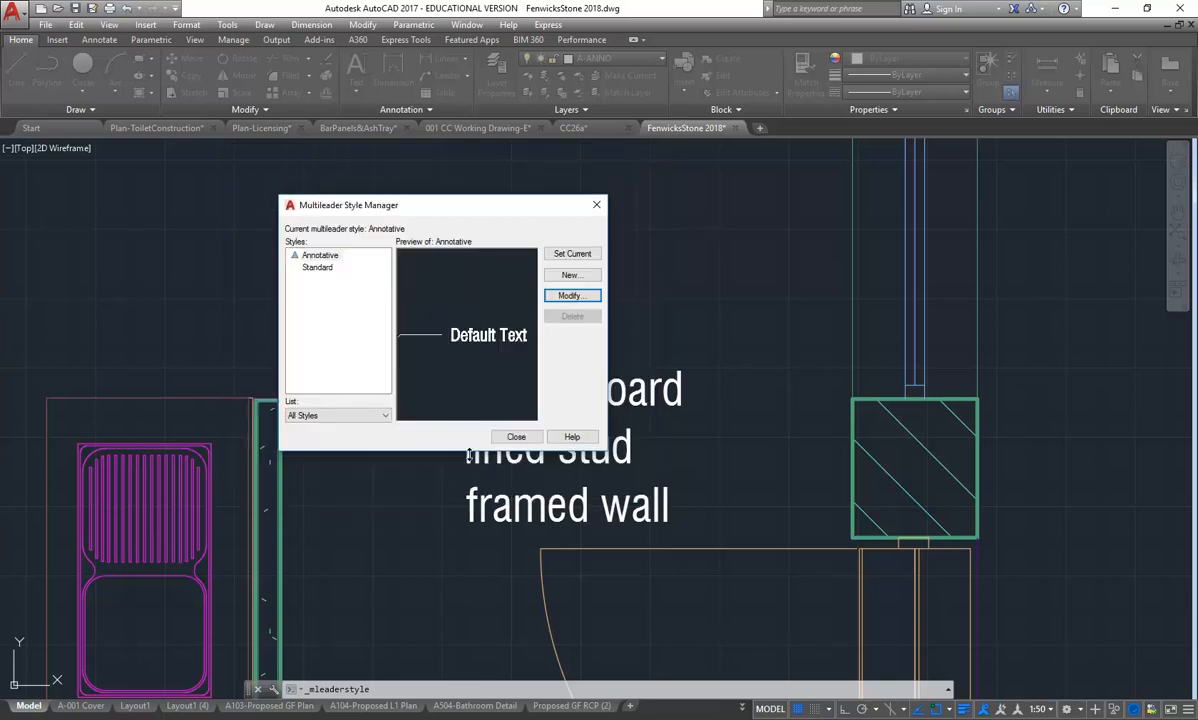
click(514, 437)
Open the properties of the plasterboard wall leader and check its arrowhead size
scroll(310, 400, up, 5)
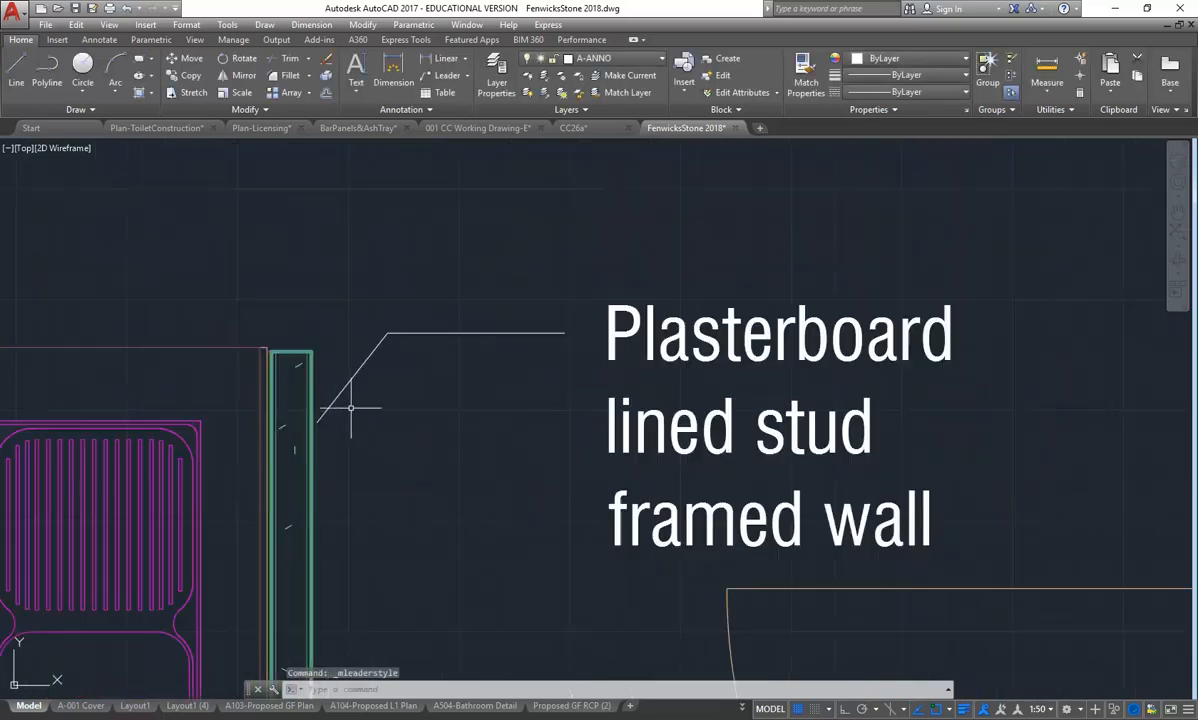
click(307, 383)
scroll(393, 420, down, 4)
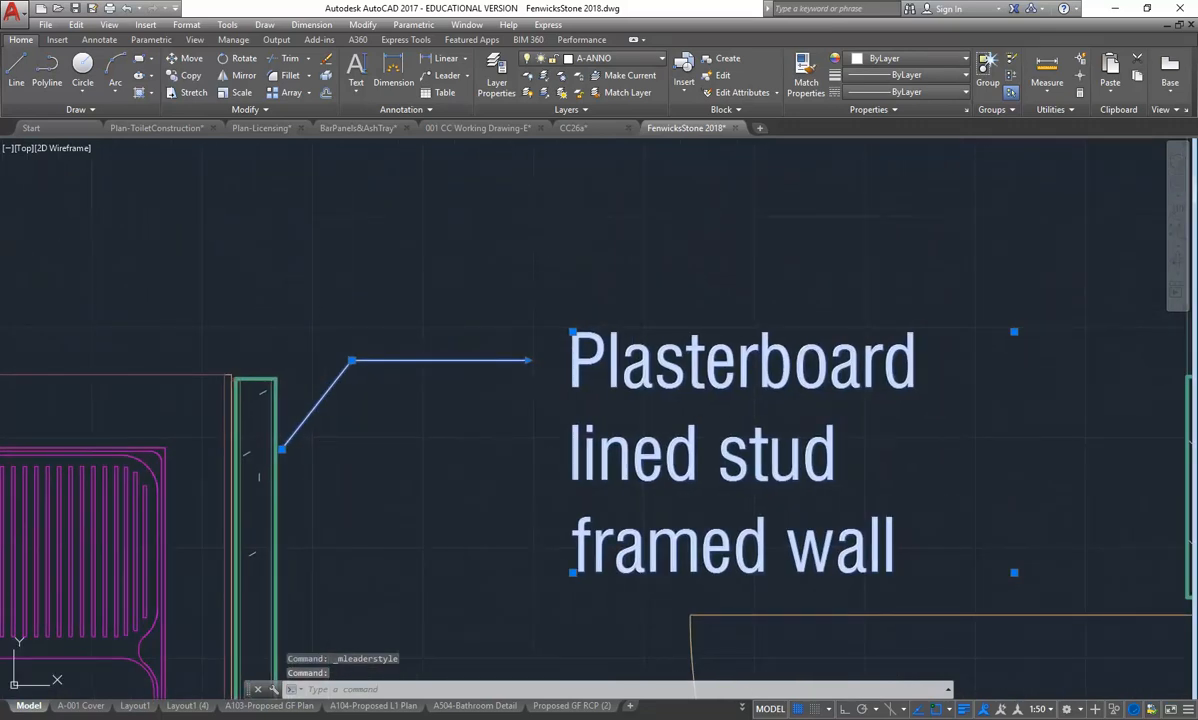
right_click(288, 313)
click(332, 694)
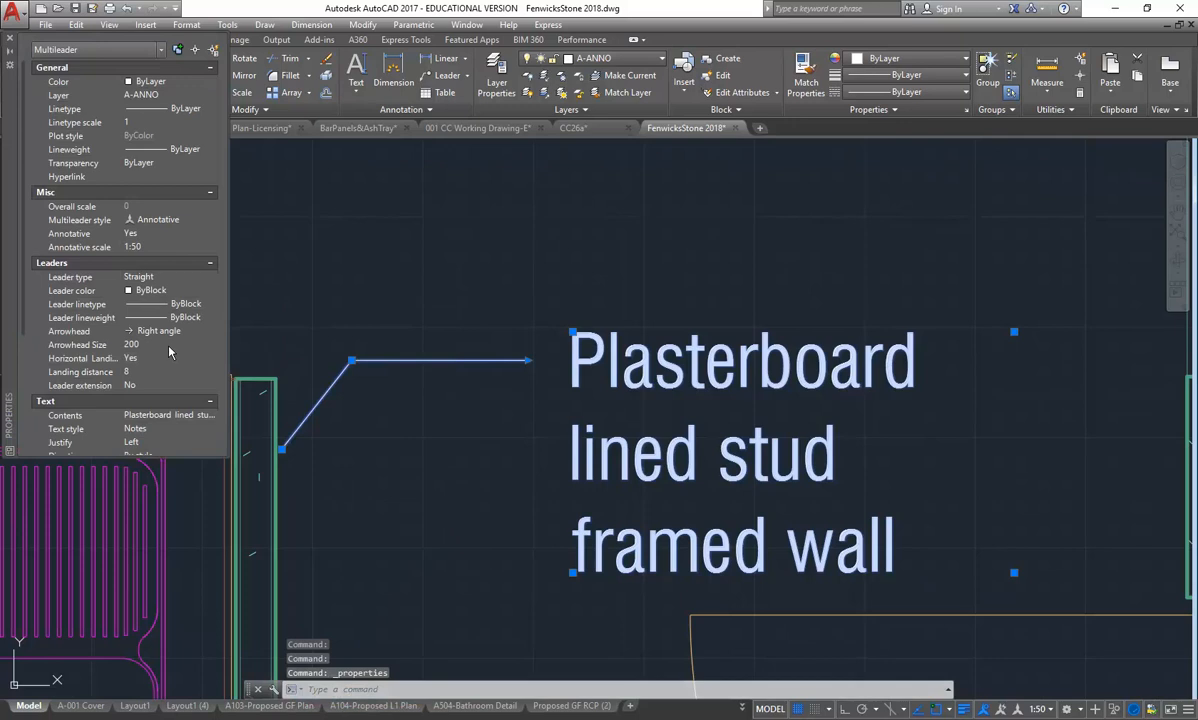
click(169, 345)
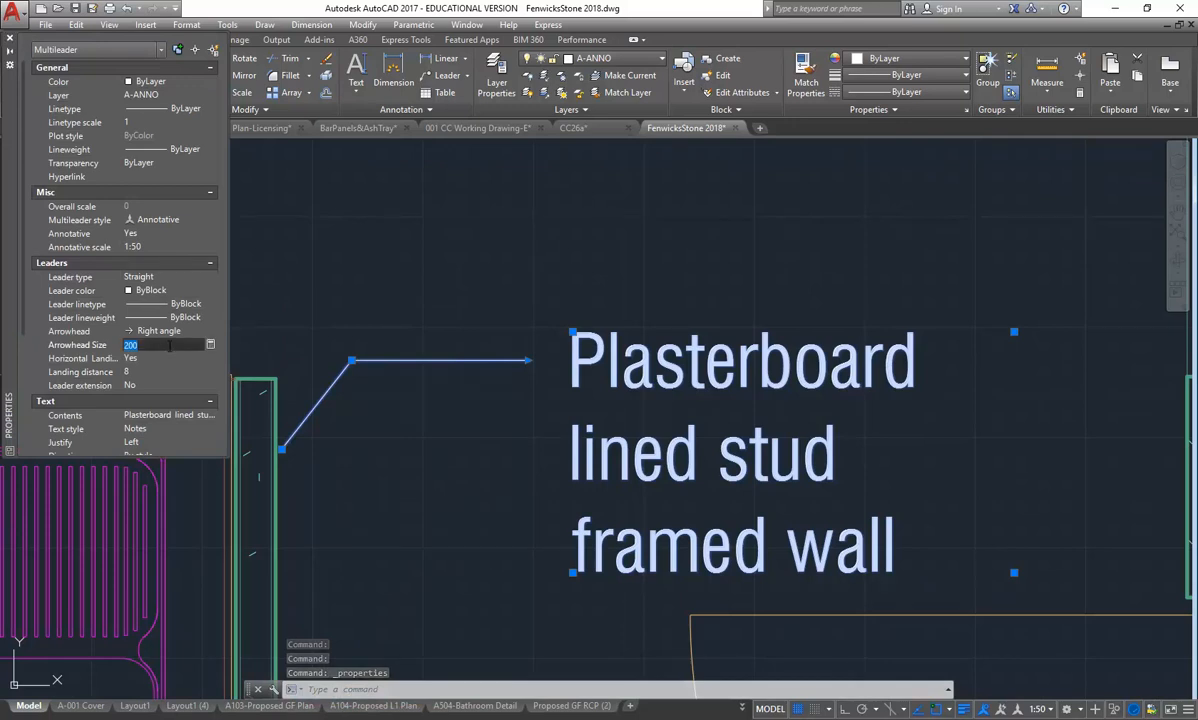
key(Return)
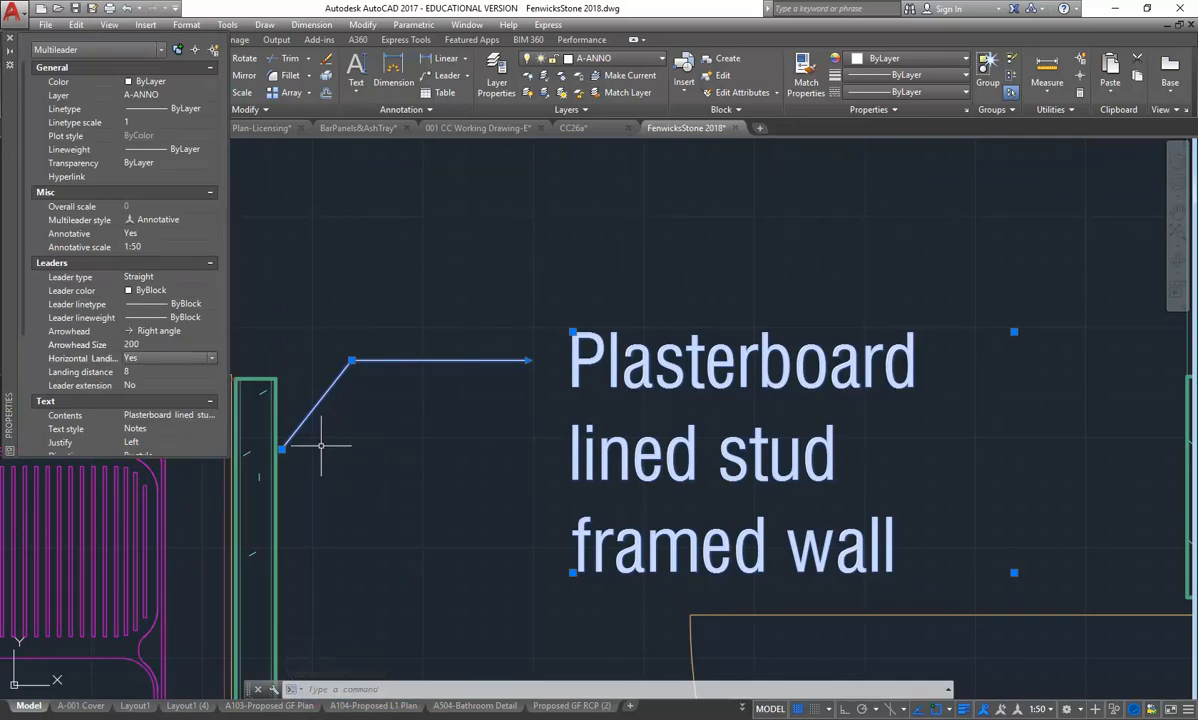
key(Escape)
key(Escape)
Place an angled test multileader above the plasterboard note with the text "fgfg"
scroll(336, 433, down, 2)
middle_drag(360, 417, 403, 418)
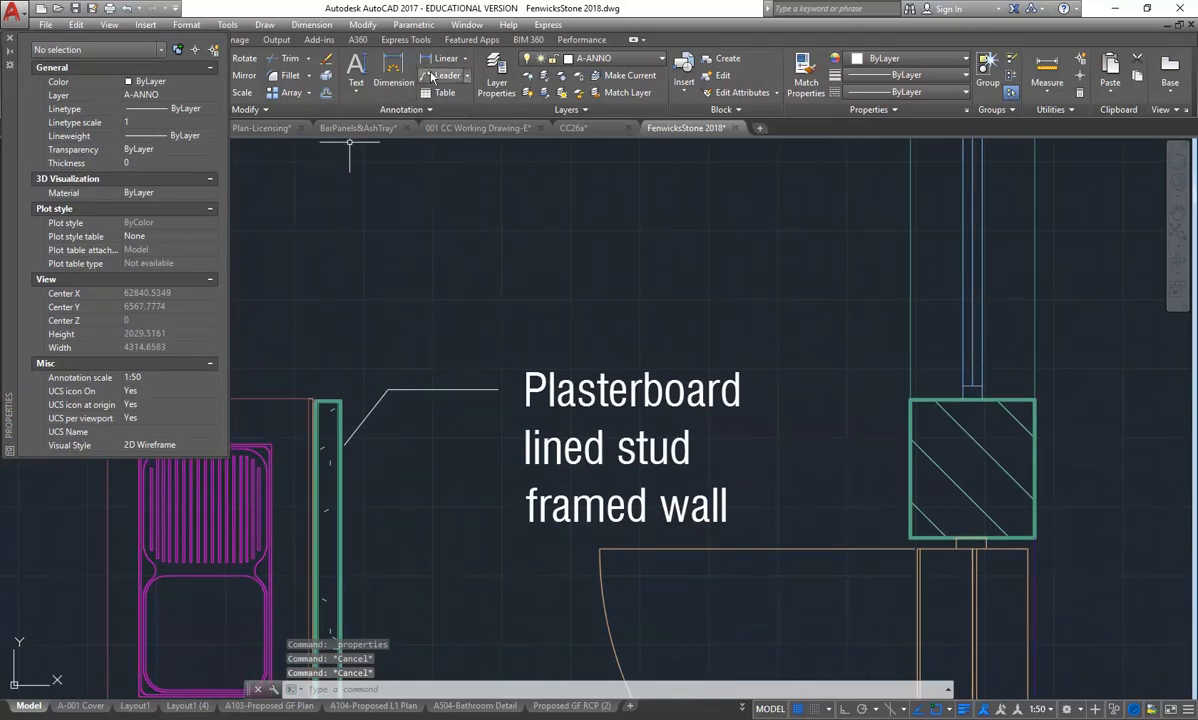
click(437, 80)
click(355, 335)
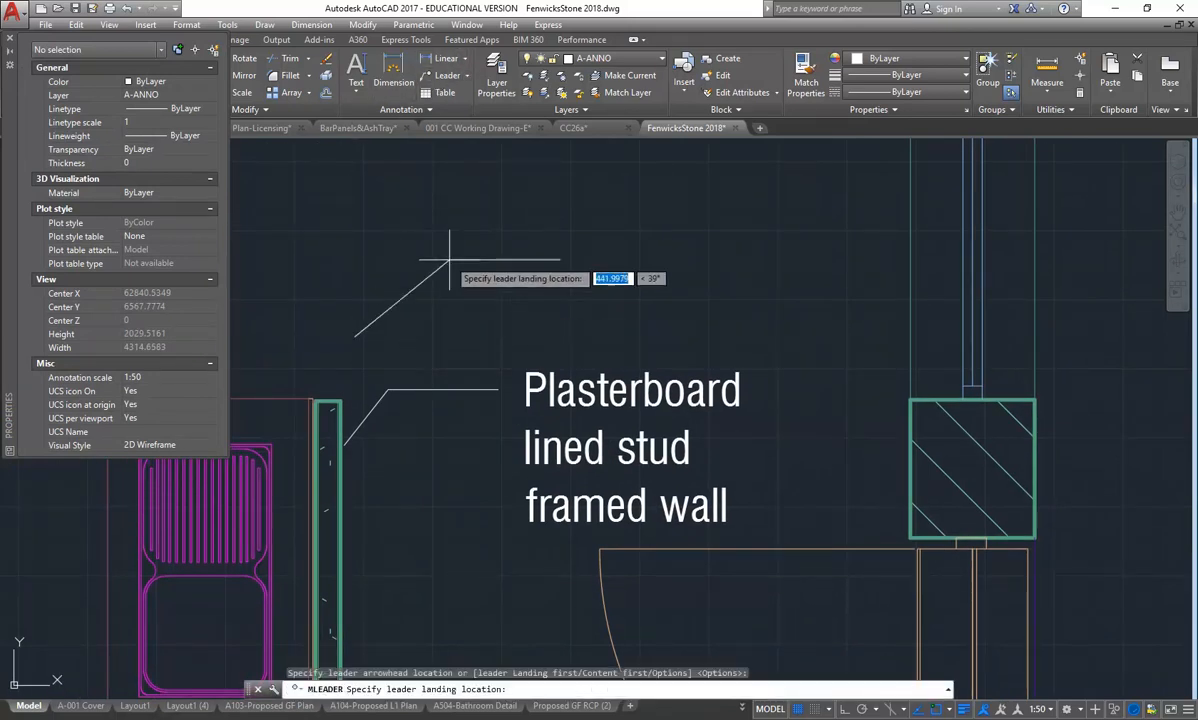
click(448, 262)
scroll(385, 314, up, 5)
scroll(388, 316, down, 5)
scroll(377, 332, up, 6)
scroll(449, 492, up, 5)
mouse_move(474, 415)
middle_down()
mouse_move(364, 412)
mouse_move(359, 396)
middle_up()
scroll(368, 398, down, 8)
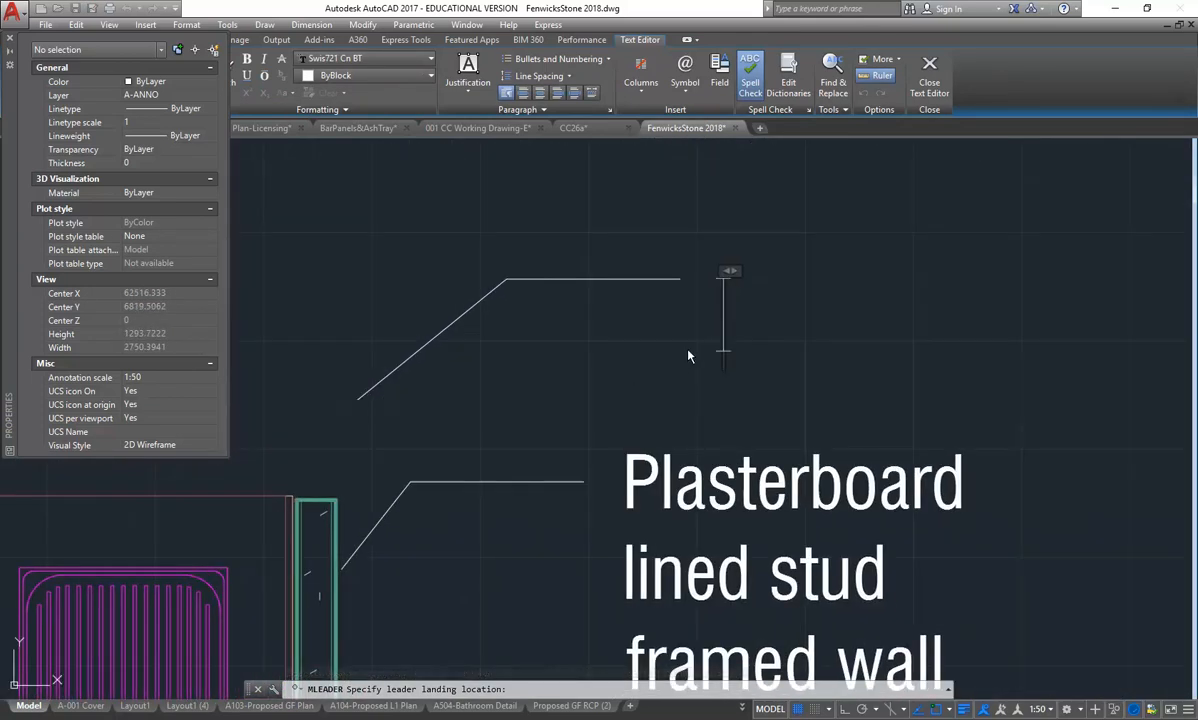
text(fgfg)
click(643, 360)
scroll(511, 371, down, 6)
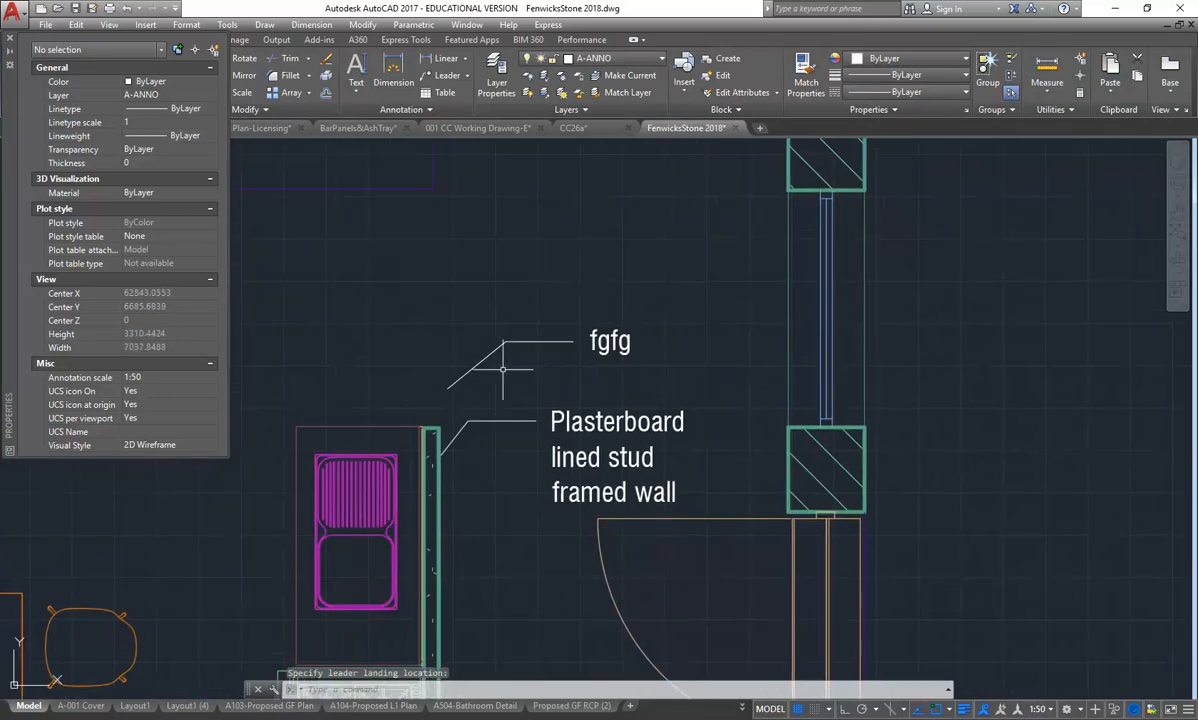
Set the "fgfg" leader's arrowhead size to 50 in its properties
scroll(511, 366, up, 3)
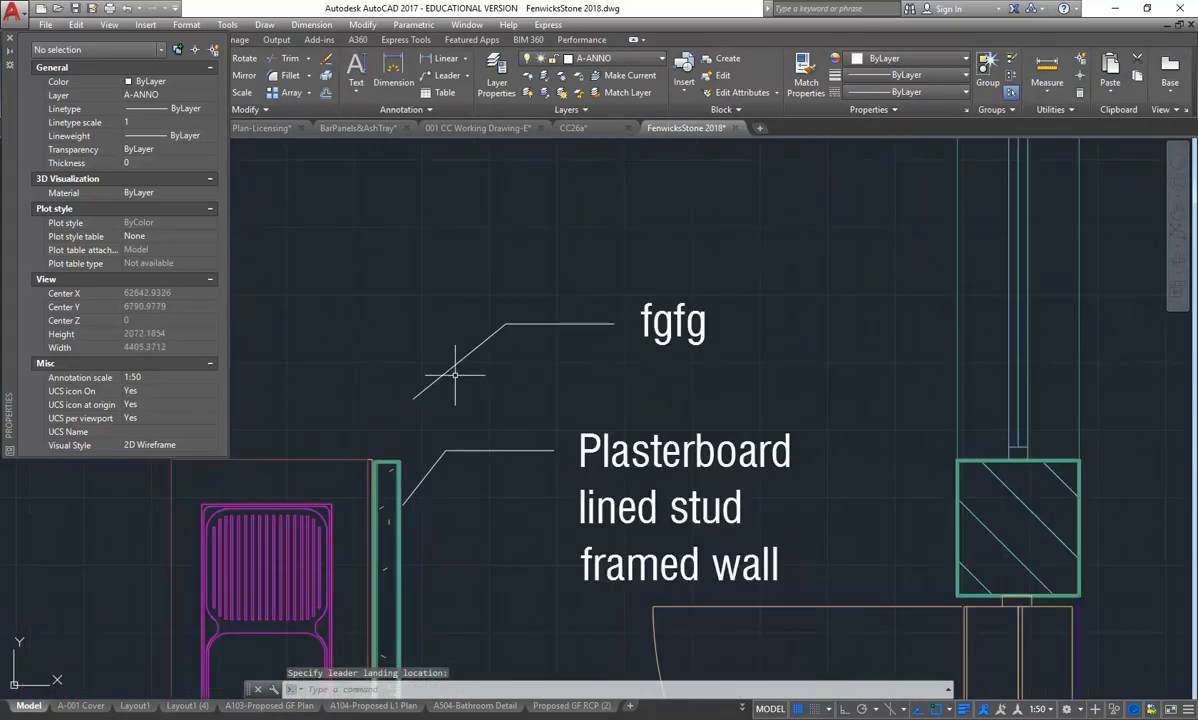
click(450, 368)
click(164, 342)
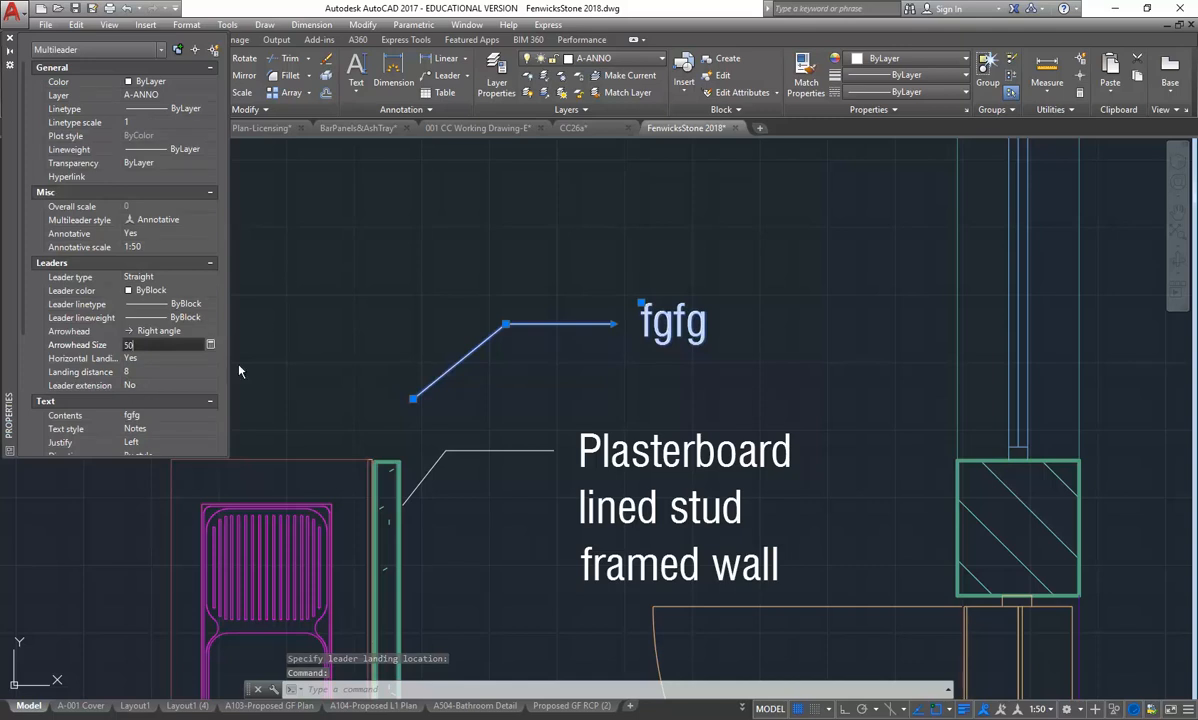
text(50)
key(Return)
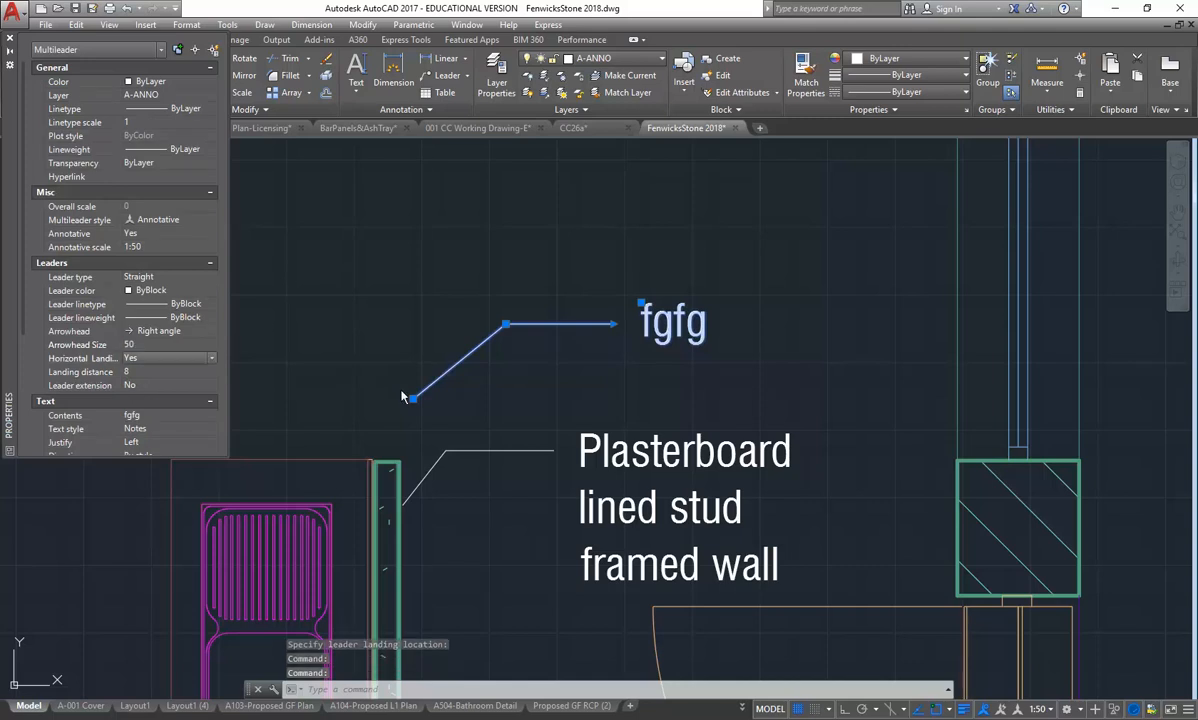
Set the "fgfg" leader's arrowhead size to 4 and deselect it
click(167, 344)
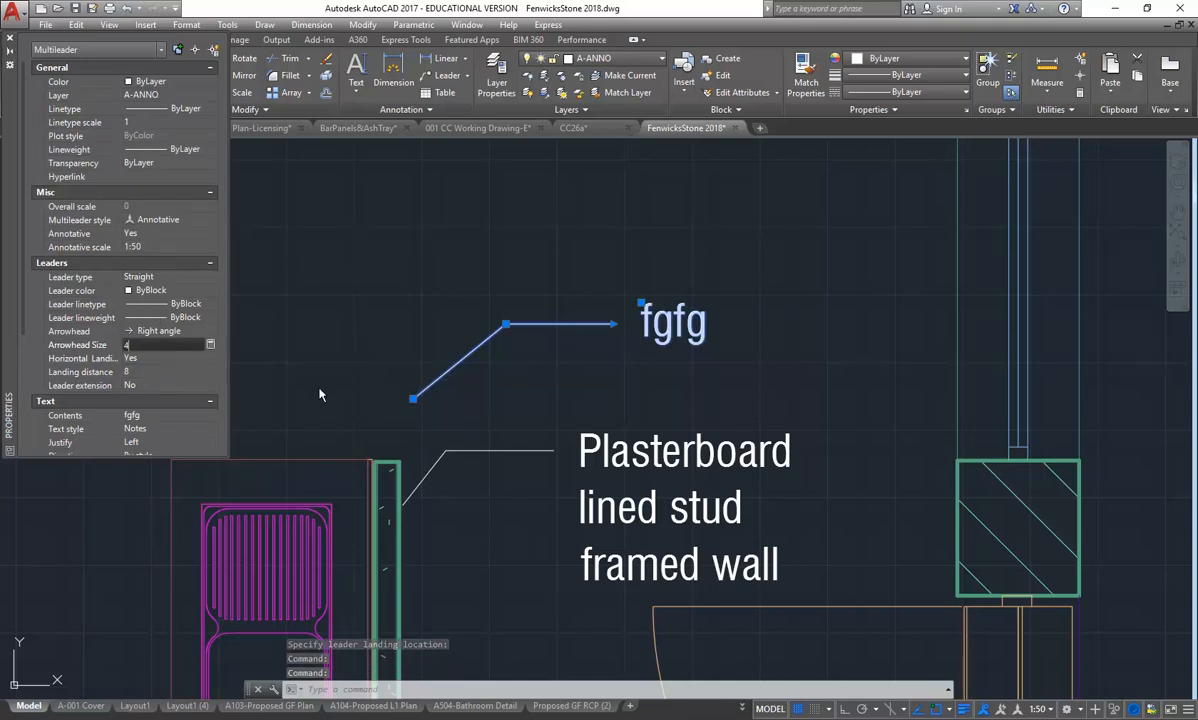
key(Tab)
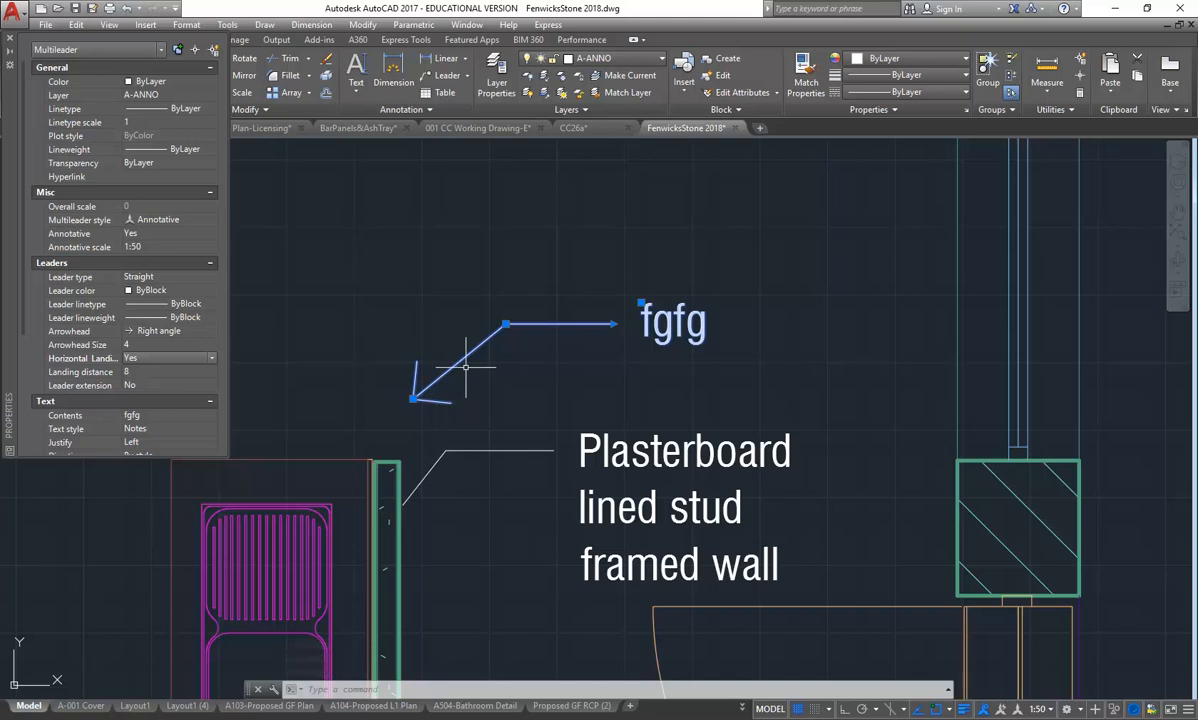
key(Escape)
key(Escape)
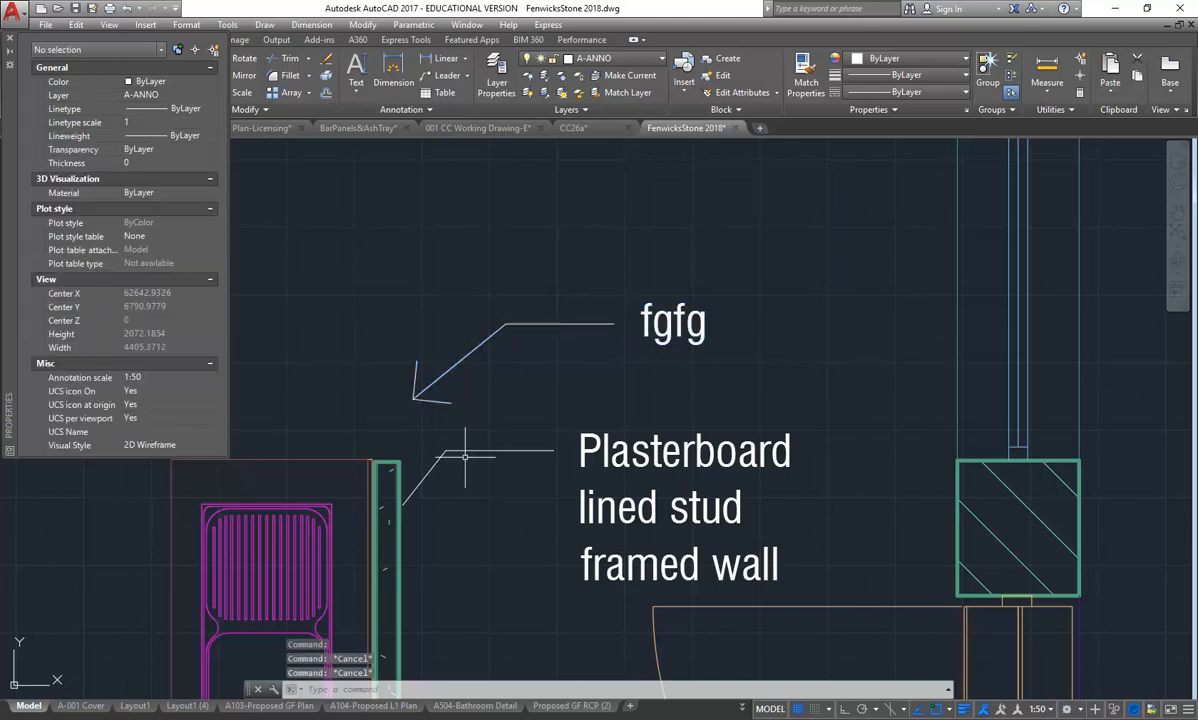
Set the arrowhead size of the Annotative multileader style to 4 and regenerate the model
click(386, 110)
click(348, 163)
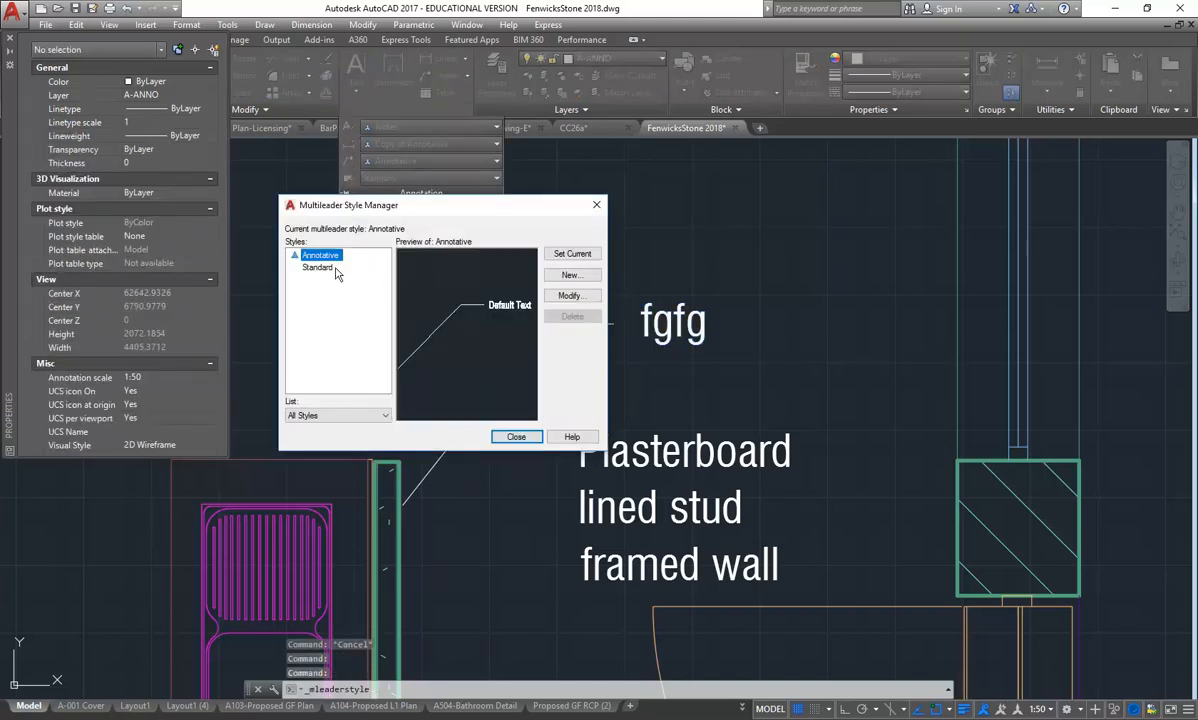
click(567, 295)
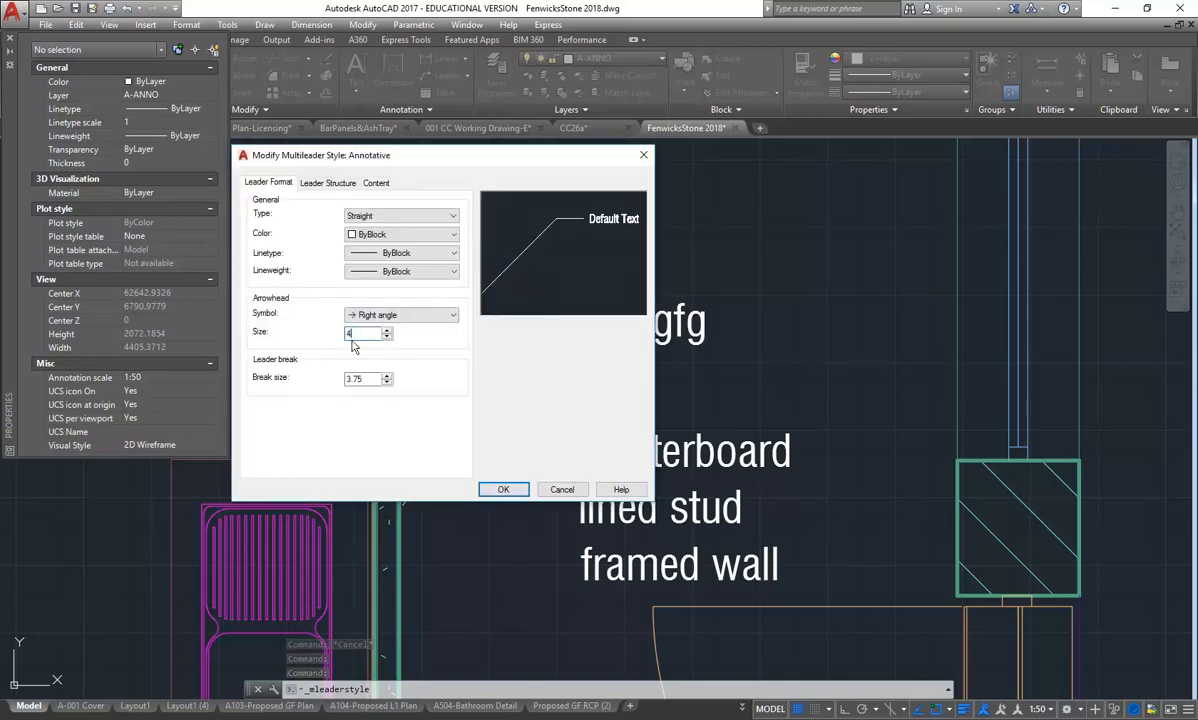
click(503, 489)
click(515, 437)
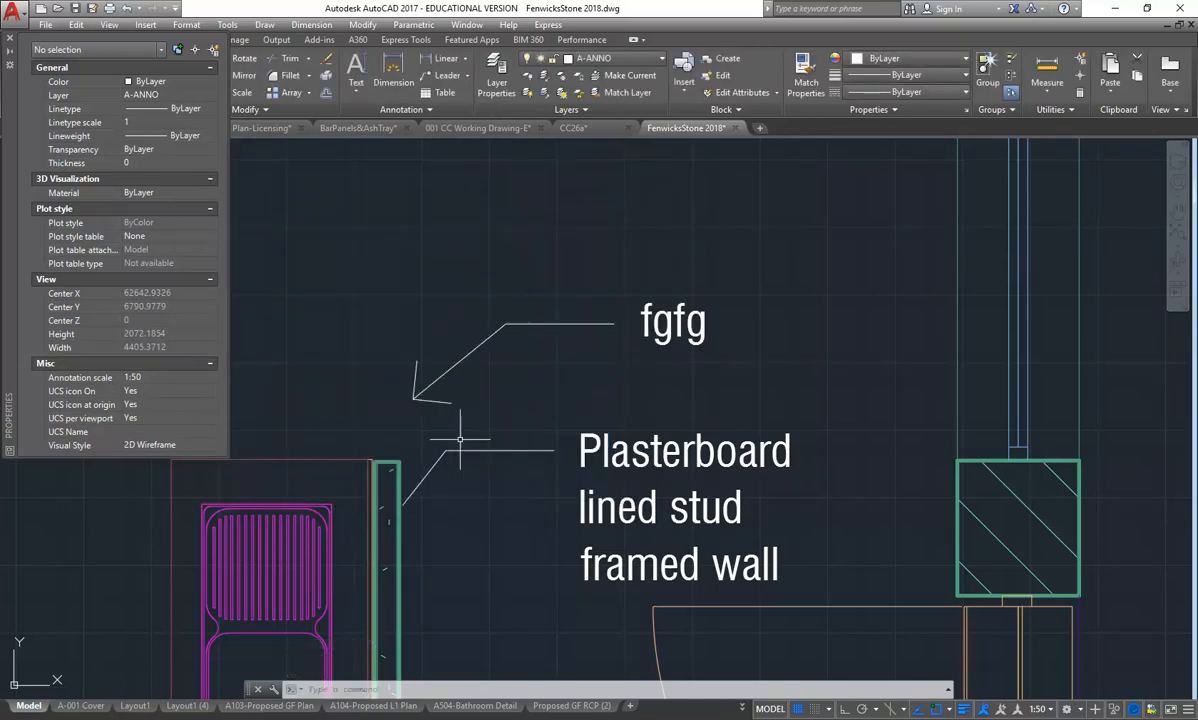
text(re)
key(Return)
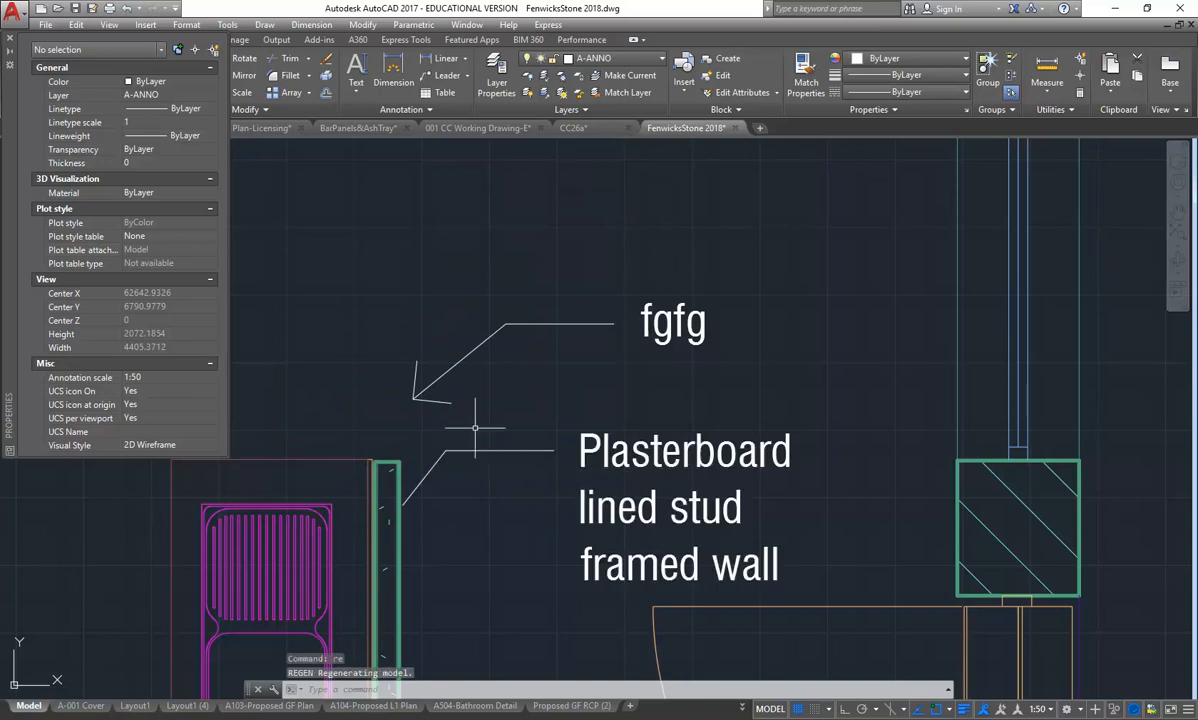
click(441, 75)
click(397, 290)
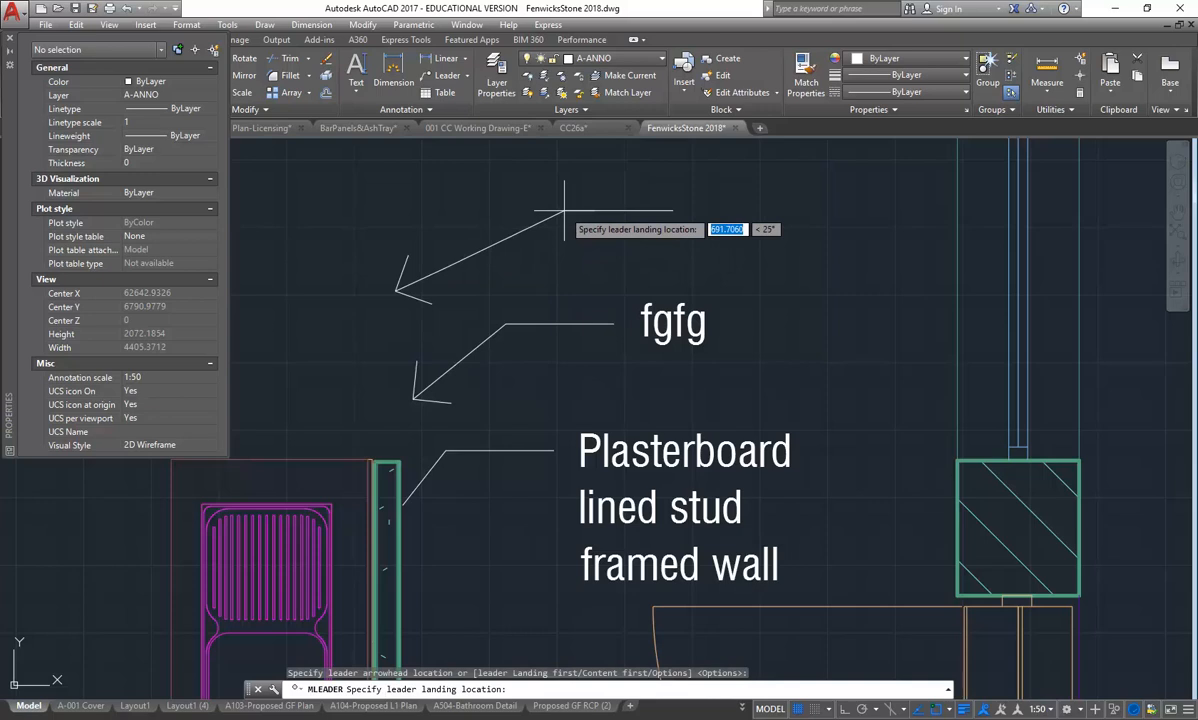
key(Escape)
Modify the Annotative multileader style to use an arrowhead size of 2
click(431, 109)
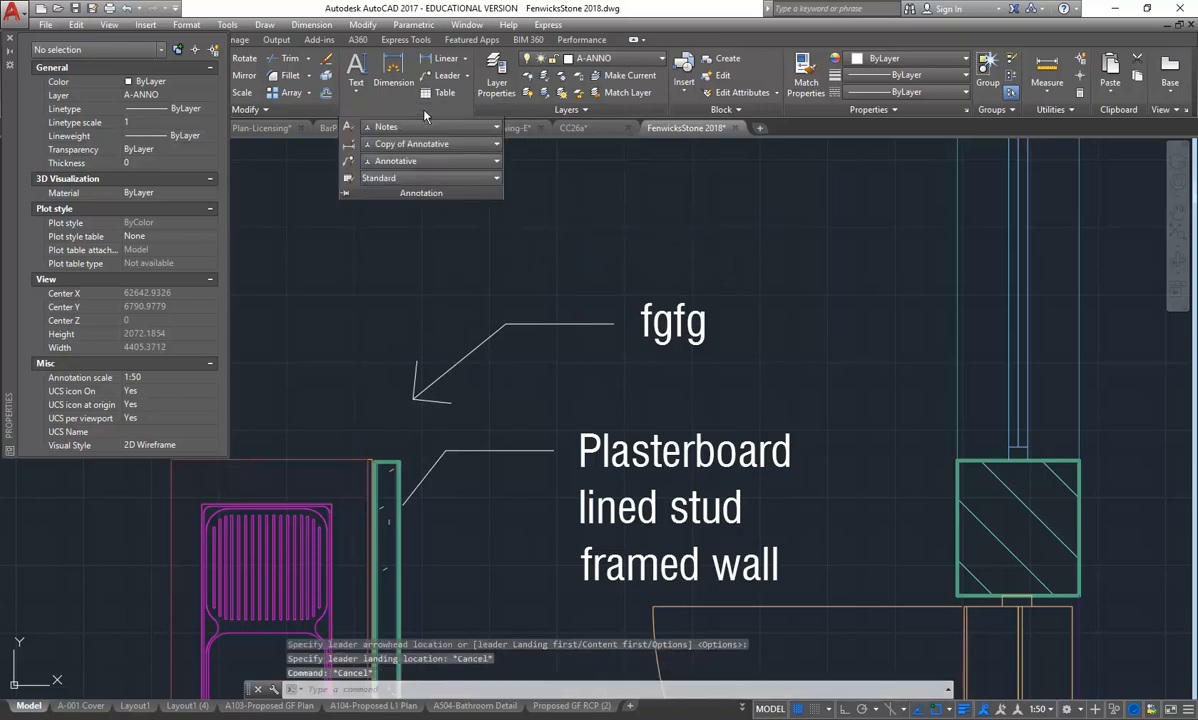
click(348, 165)
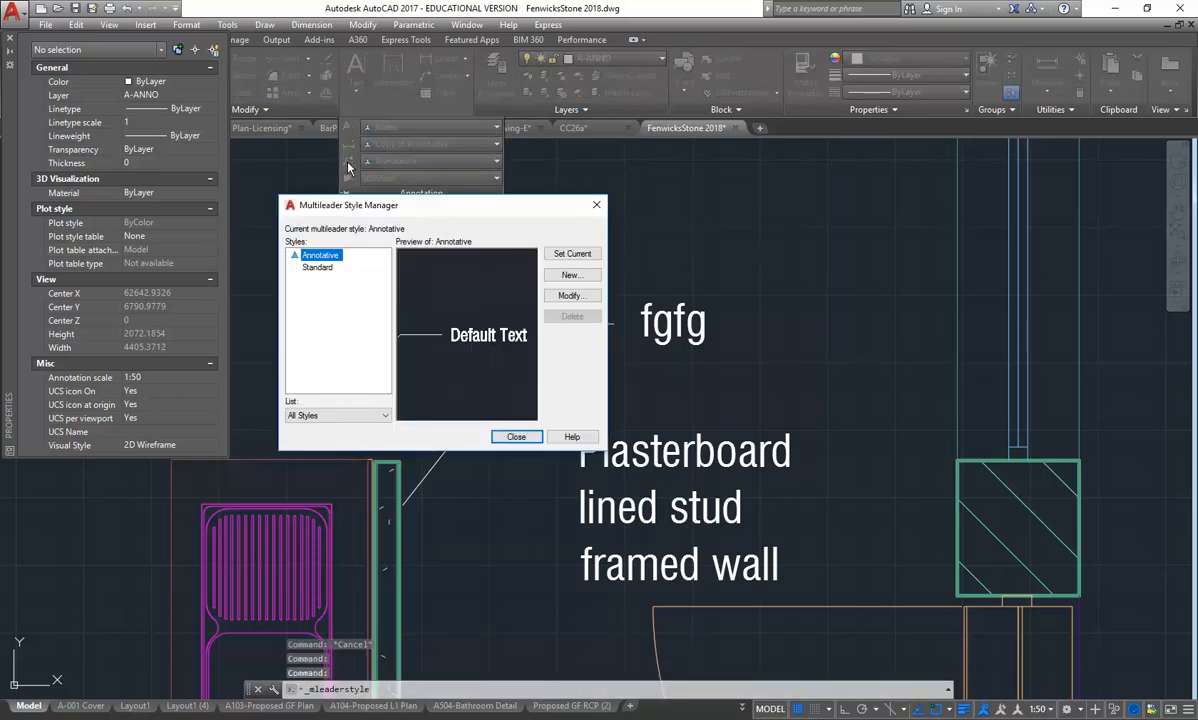
click(569, 296)
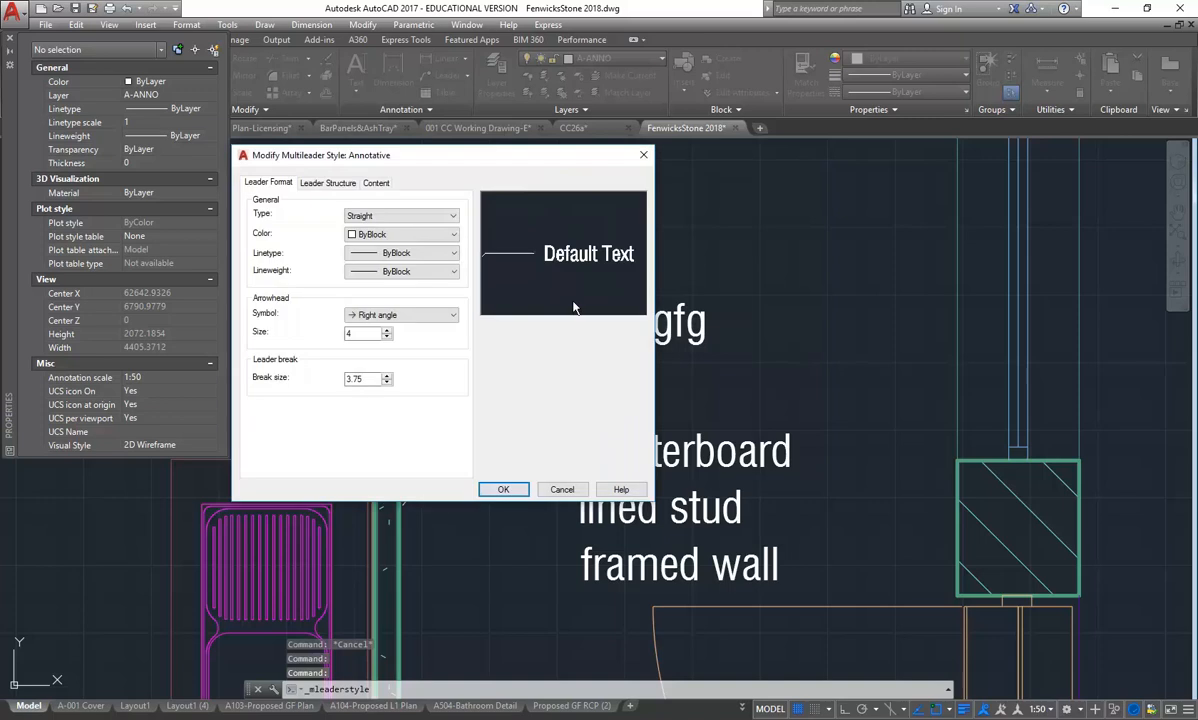
double_click(365, 334)
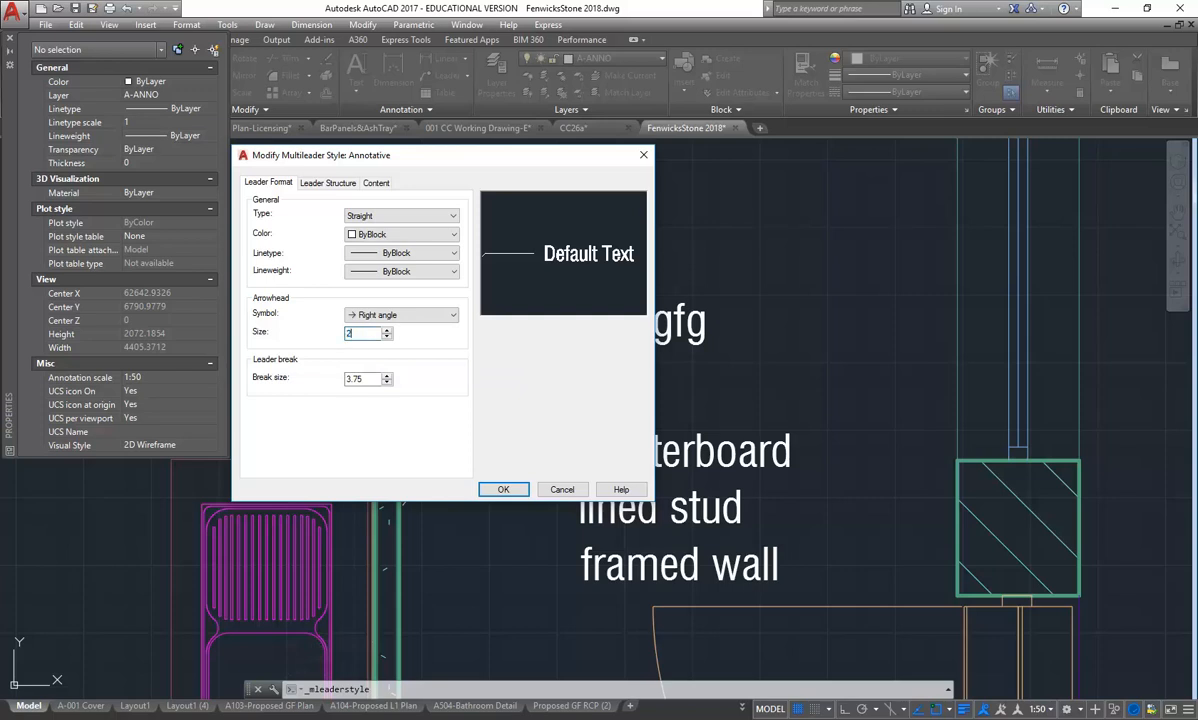
click(503, 490)
click(520, 434)
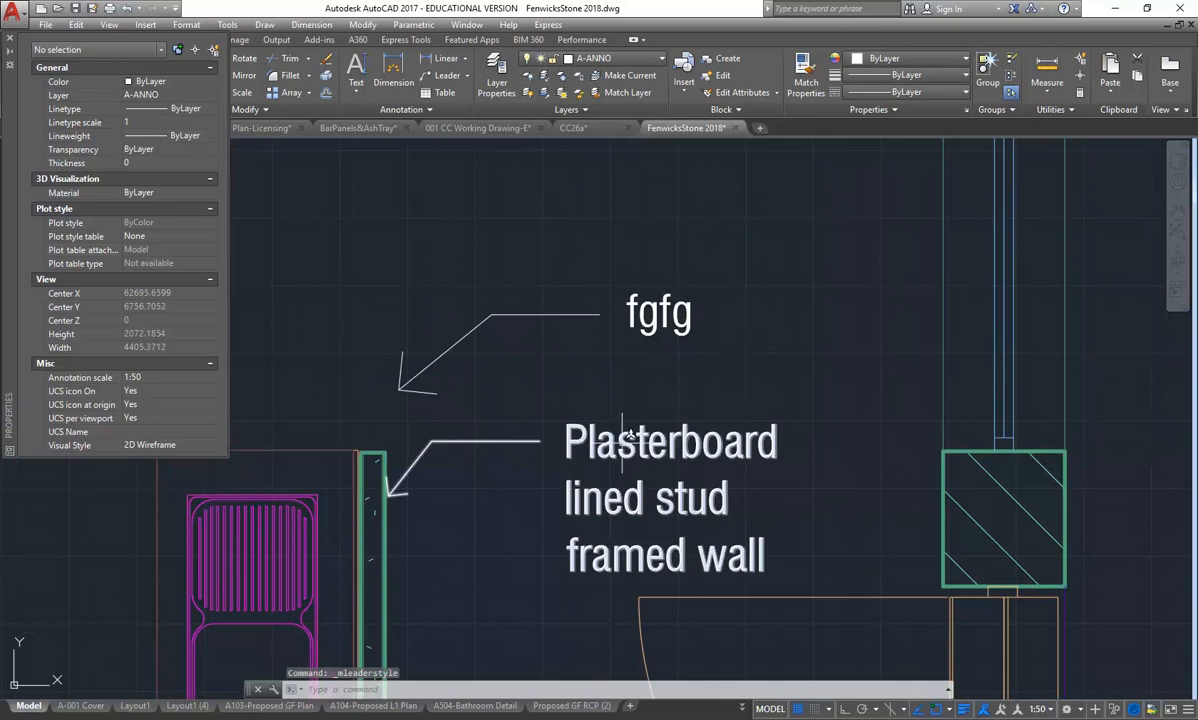
Check the plasterboard wall leader's arrowhead size in its properties, then deselect it
click(537, 447)
click(557, 410)
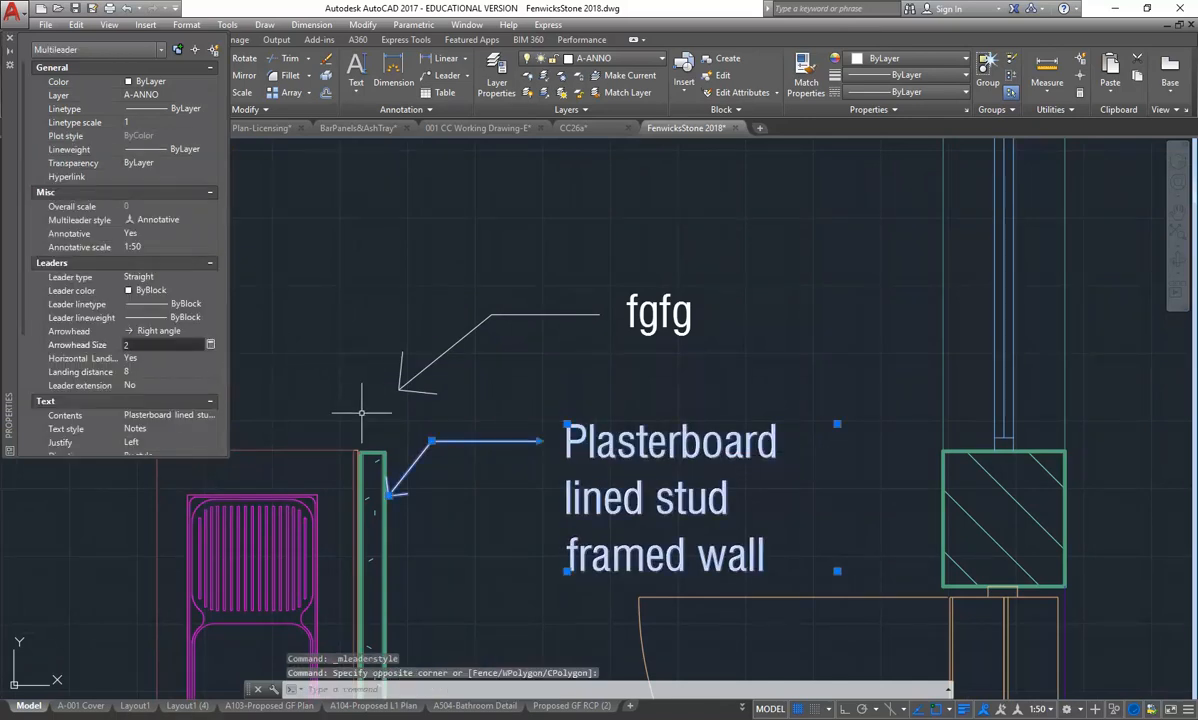
key(Escape)
key(Escape)
key(Escape)
Stretch the plasterboard wall leader's landing and text farther from the stud wall, keeping the arrowhead in place, and deselect it
click(437, 438)
click(437, 440)
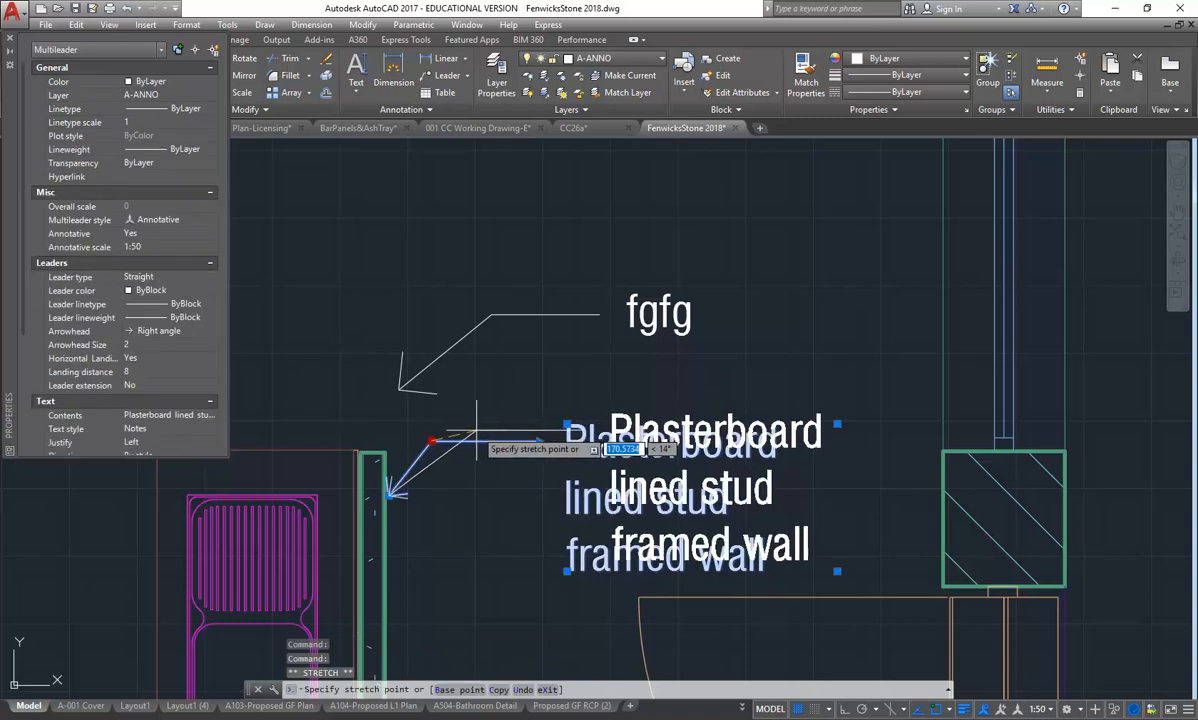
key(Escape)
key(Escape)
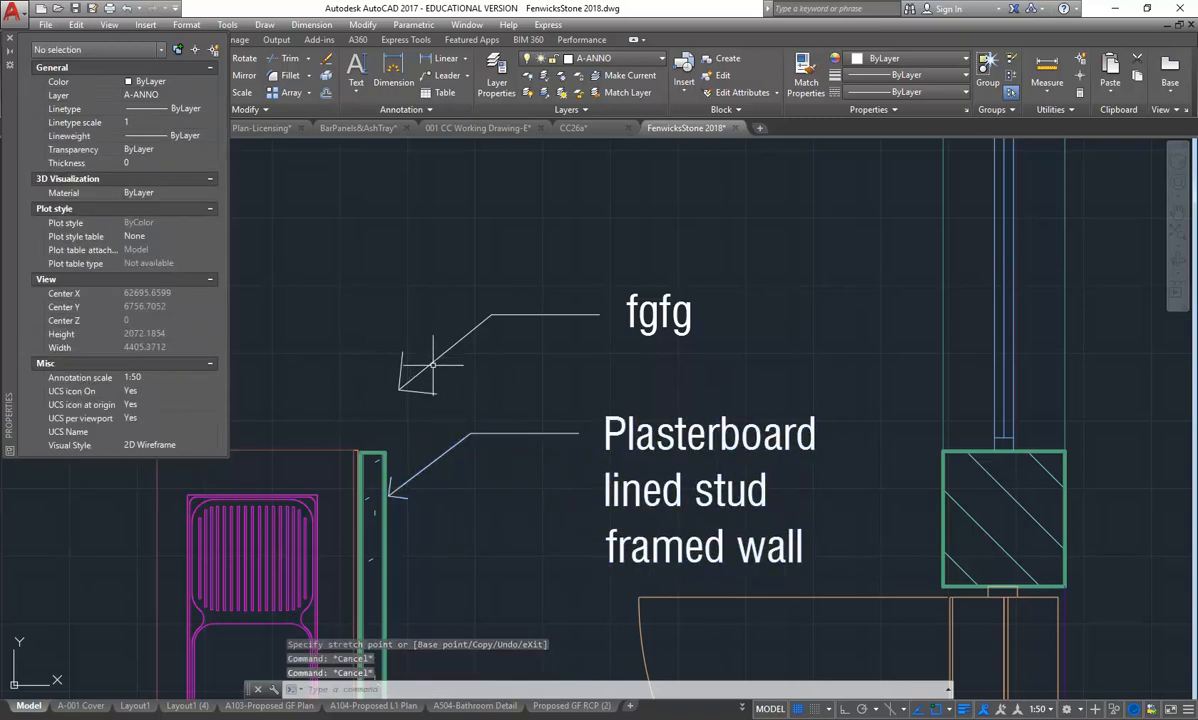
Erase the "fgfg" leader above the plasterboard note and close the properties palette
click(437, 355)
key(Delete)
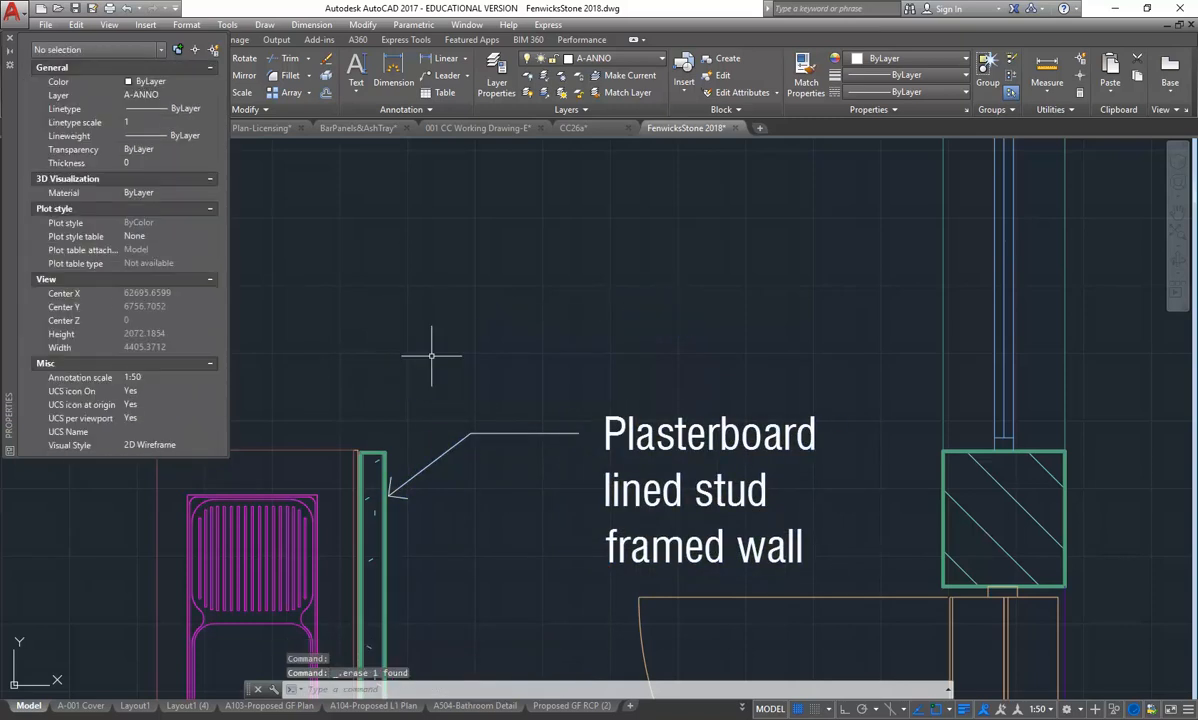
scroll(428, 348, down, 4)
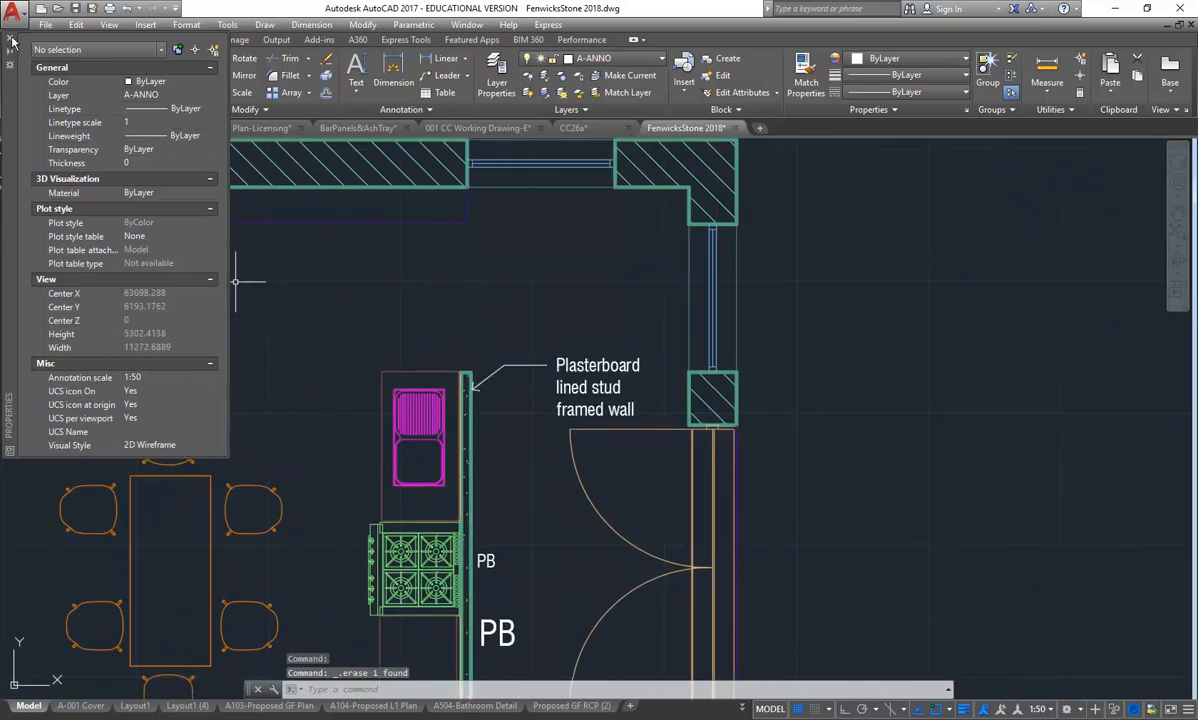
scroll(497, 286, down, 3)
middle_drag(444, 353, 571, 309)
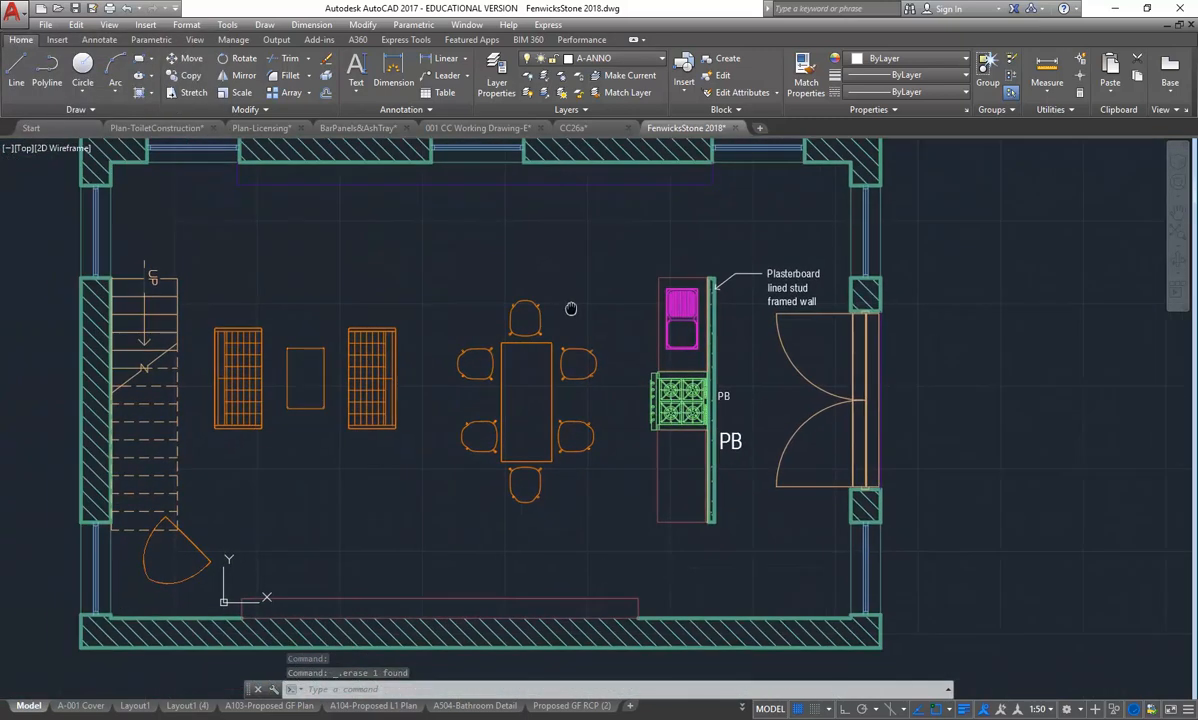
Place a short trial multileader in model space, with its arrowhead beside the start of the stairs and its text towards the sofas
middle_drag(262, 321, 354, 340)
mouse_move(770, 413)
middle_down()
mouse_move(663, 407)
mouse_move(583, 452)
middle_up()
click(446, 77)
middle_drag(353, 252, 571, 241)
scroll(380, 331, up, 2)
middle_drag(336, 330, 490, 337)
click(430, 333)
middle_drag(503, 290, 546, 277)
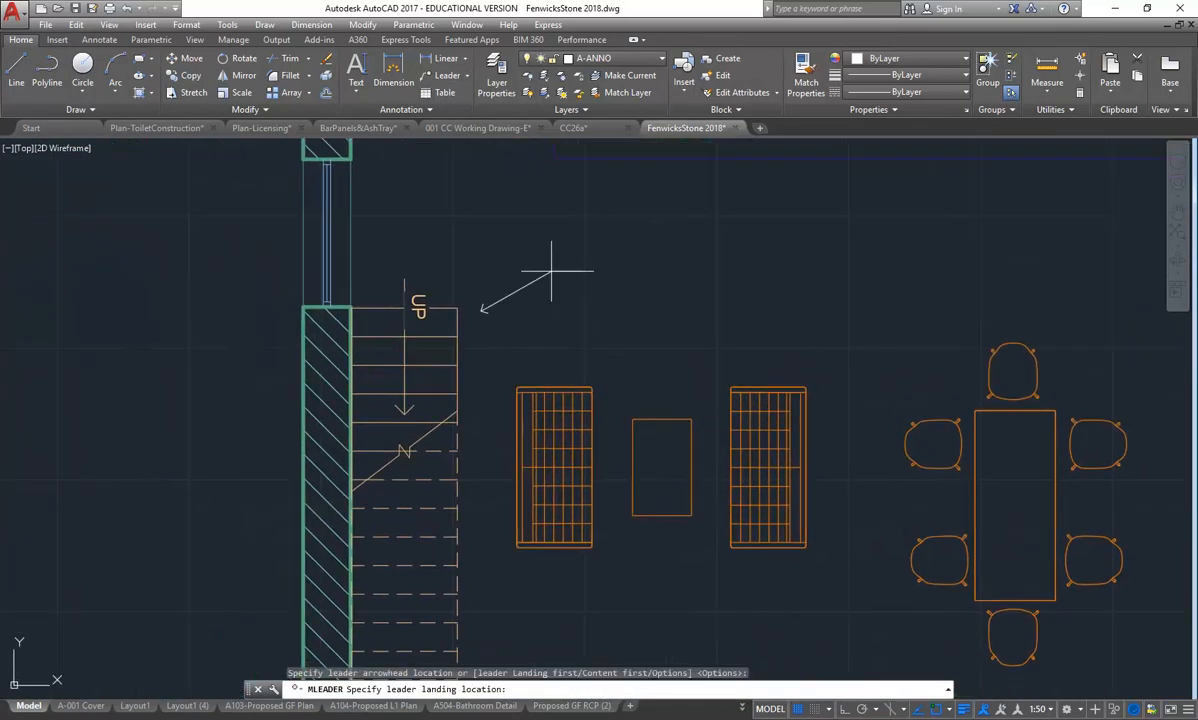
scroll(546, 277, up, 2)
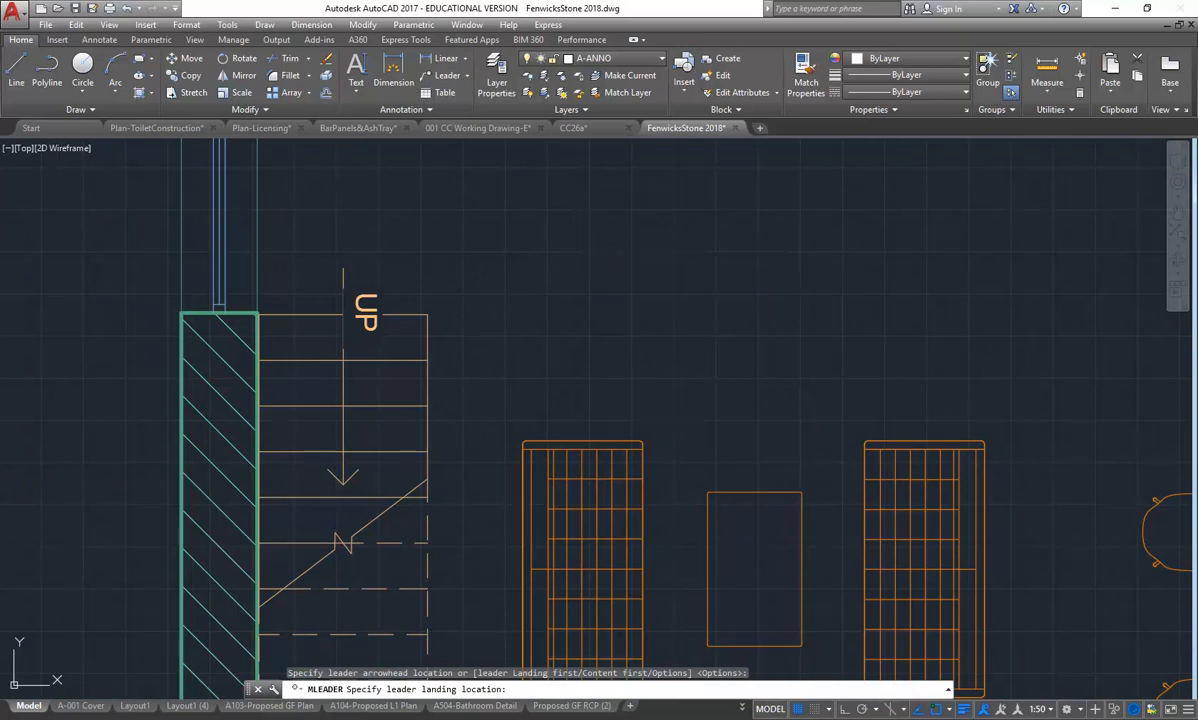
click(652, 240)
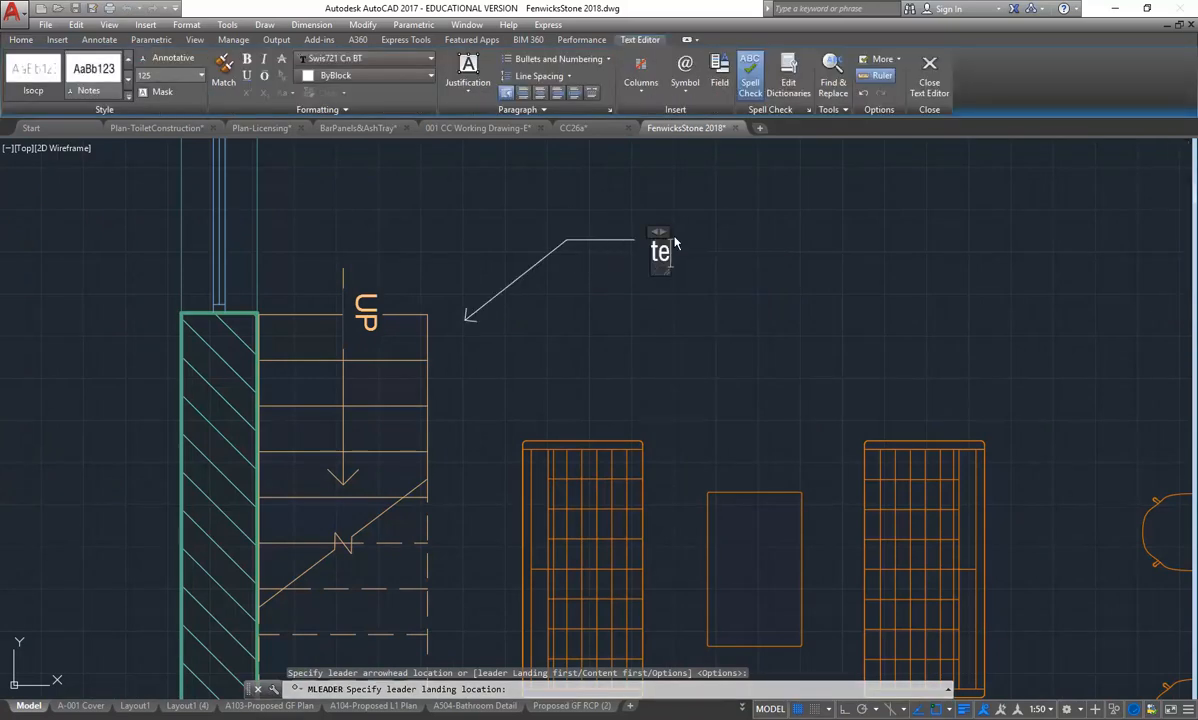
click(717, 342)
Erase the trial leader beside the stairs
middle_drag(717, 342, 671, 356)
click(492, 263)
key(Delete)
View the A104-Proposed L1 Plan layout and switch to the A103-Proposed GF Plan layout
scroll(495, 262, down, 5)
scroll(452, 334, down, 2)
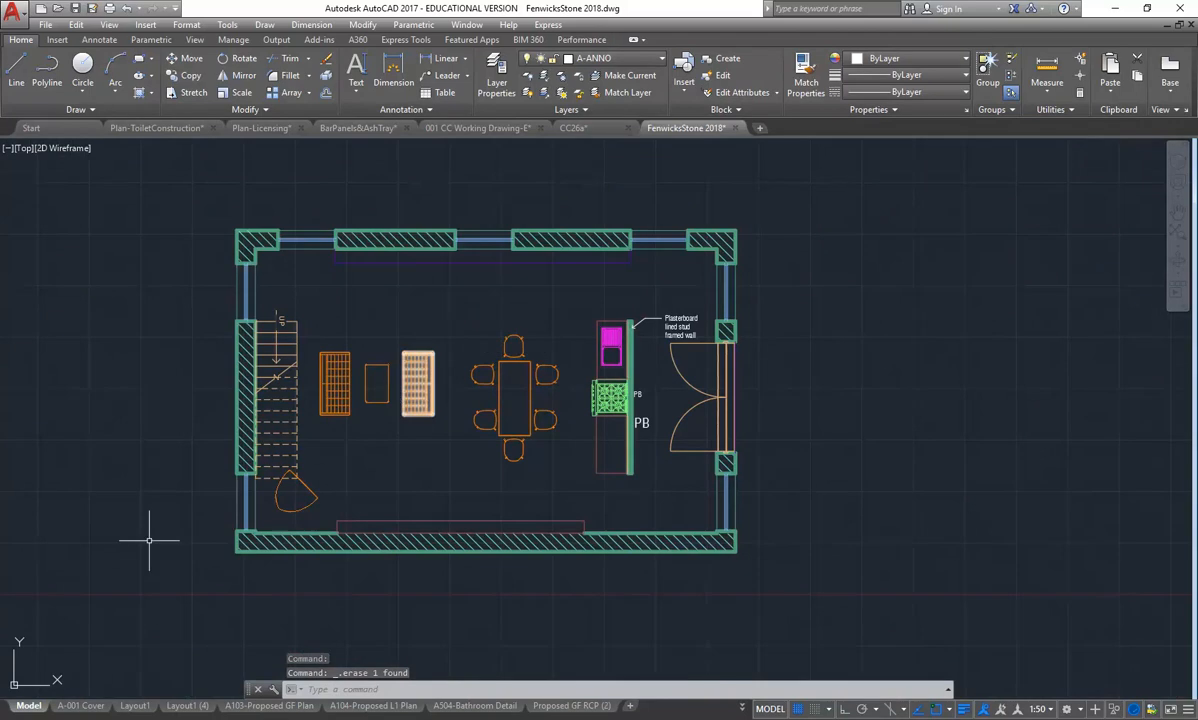
click(375, 706)
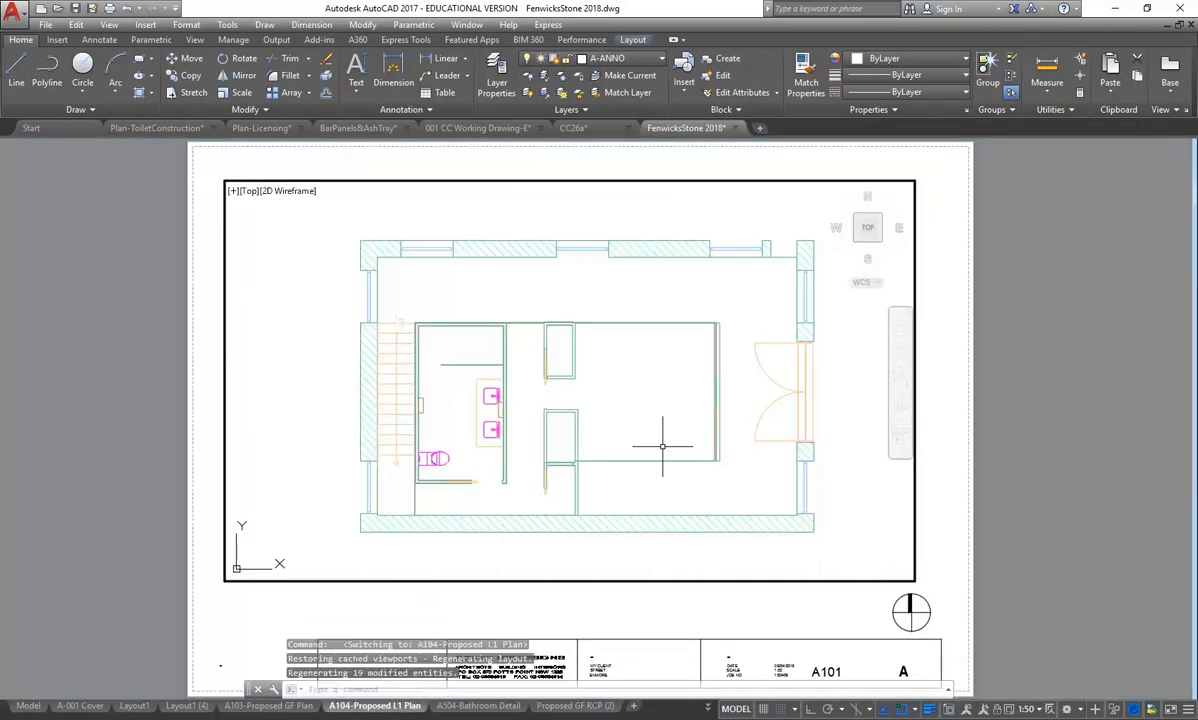
click(282, 706)
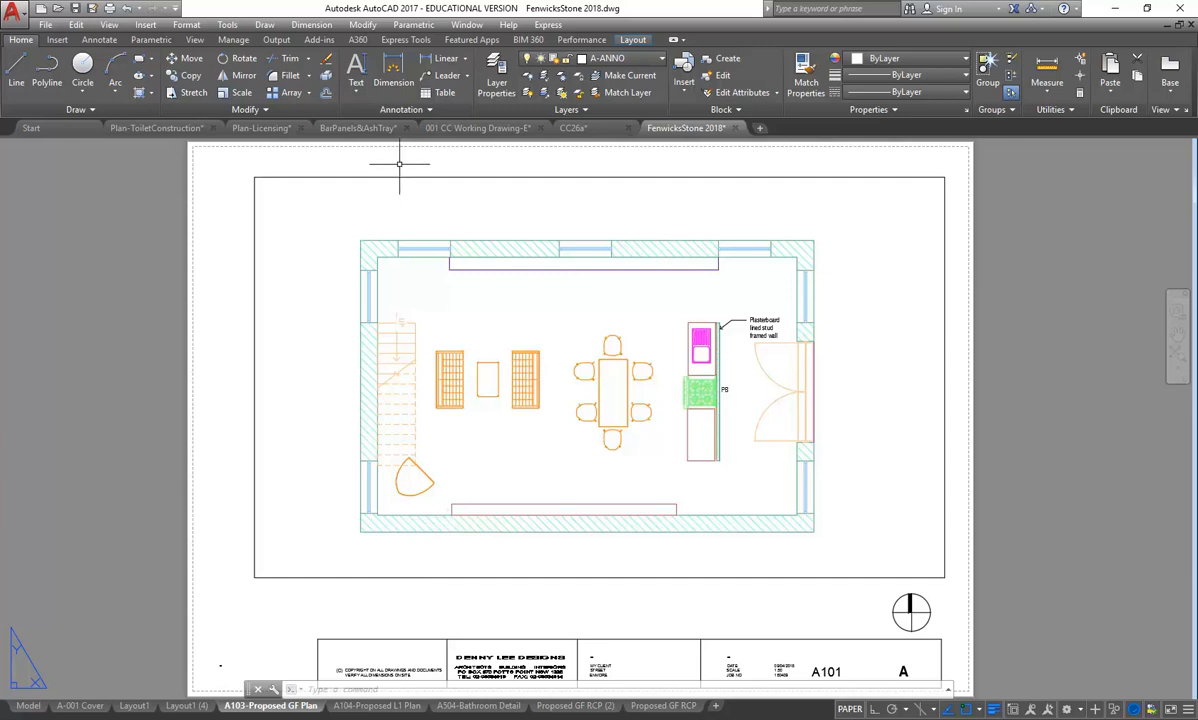
Add a multileader reading "test" in paper space, pointing at the lower-left outer corner of the building
click(430, 75)
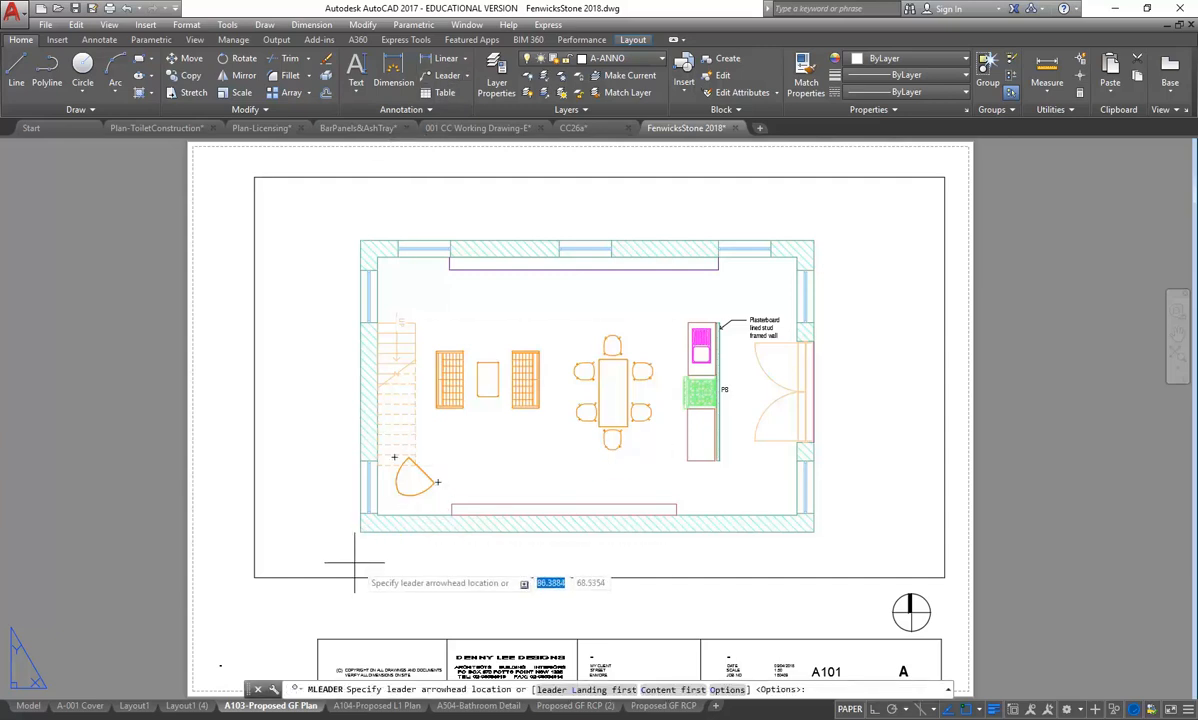
click(360, 531)
click(298, 597)
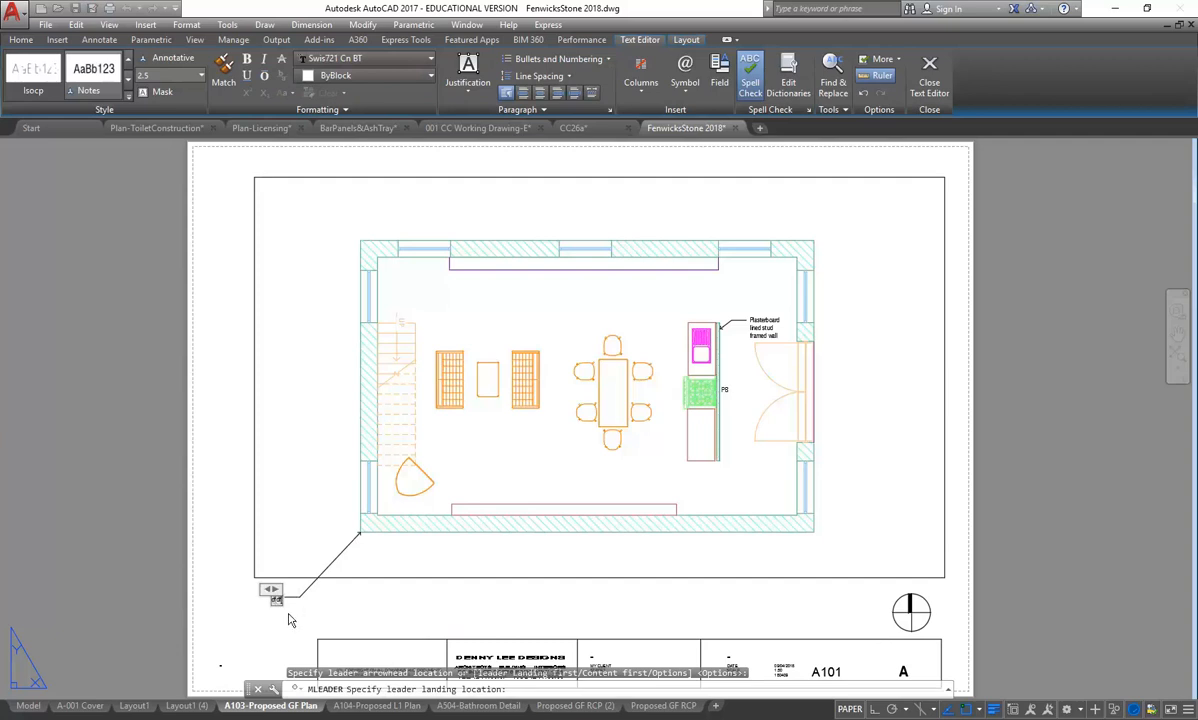
text(test)
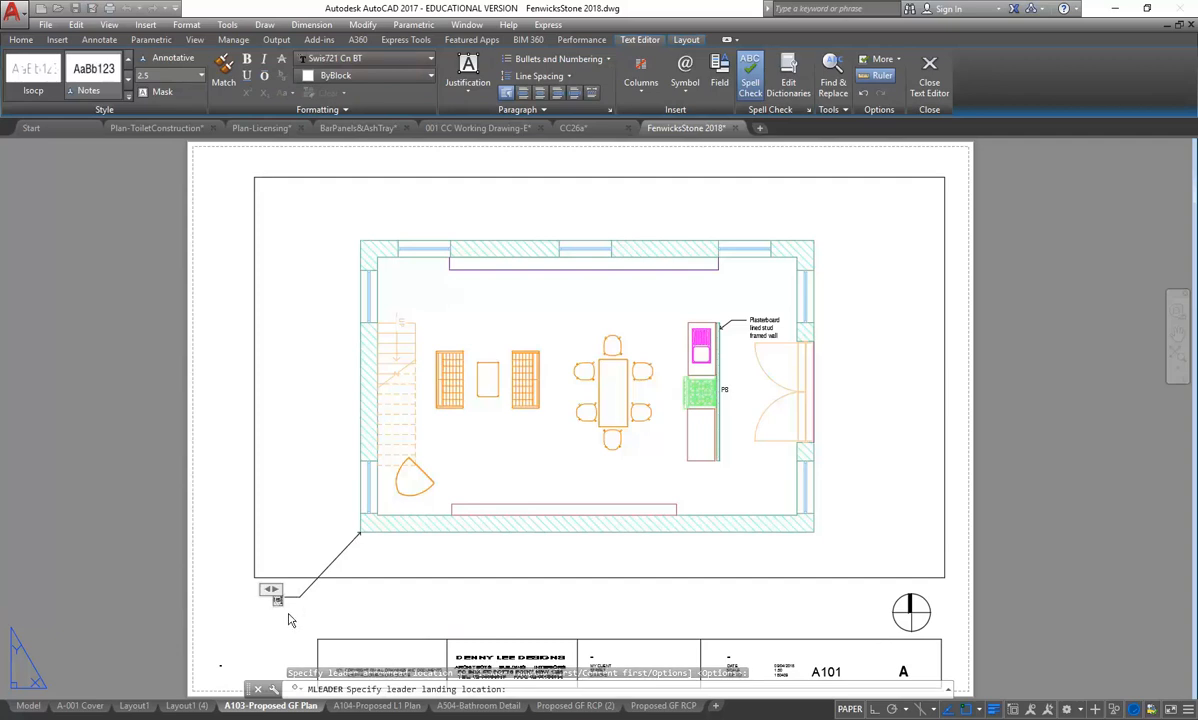
click(286, 613)
Inspect the "test" leader's arrowhead and text up close, and erase the leader from the layout
scroll(286, 613, up, 2)
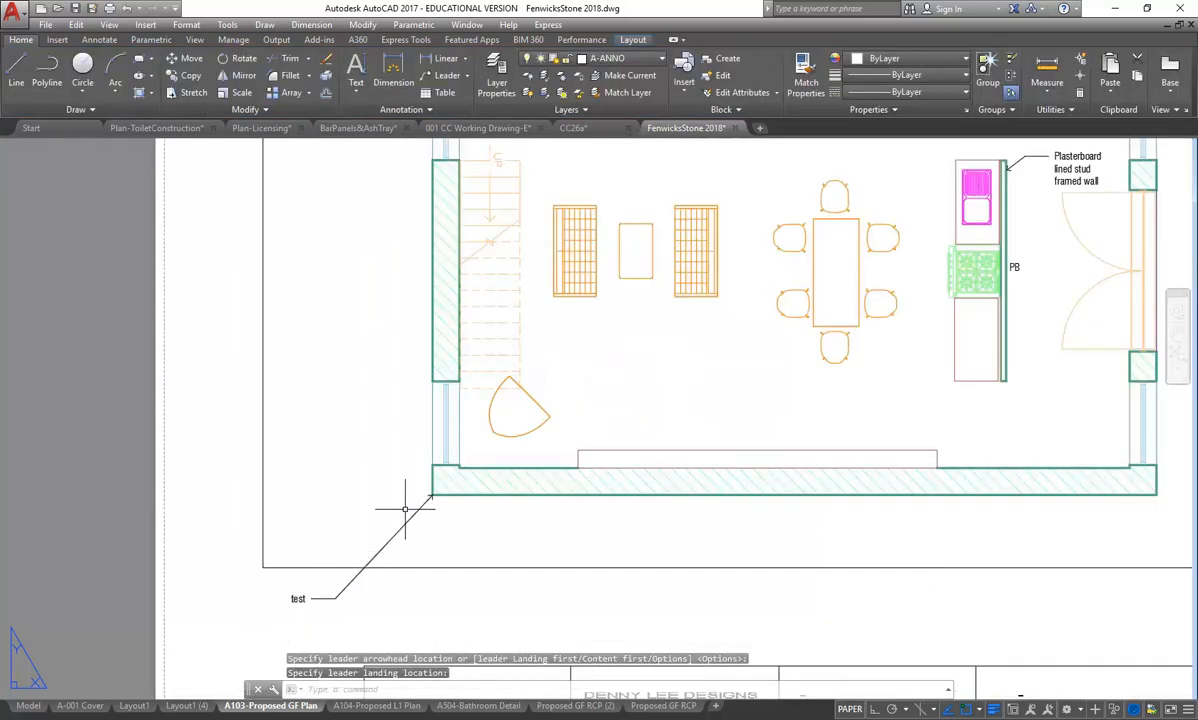
scroll(396, 500, up, 4)
scroll(430, 500, down, 5)
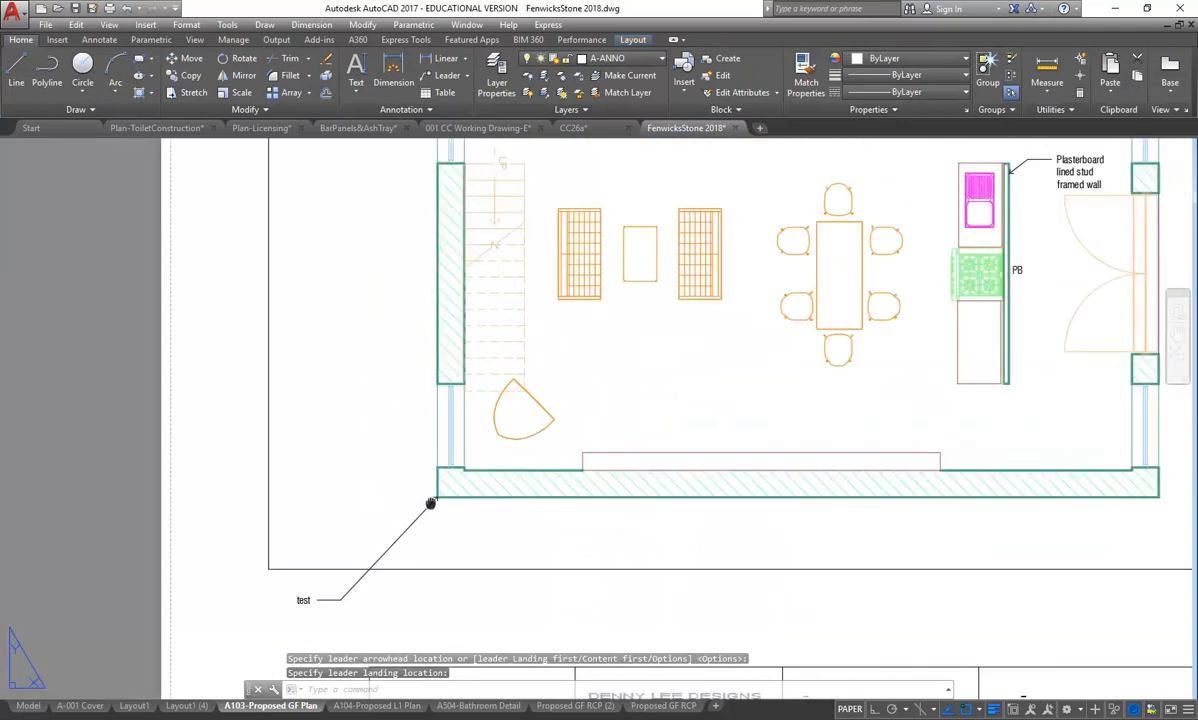
scroll(410, 470, up, 4)
scroll(254, 600, up, 2)
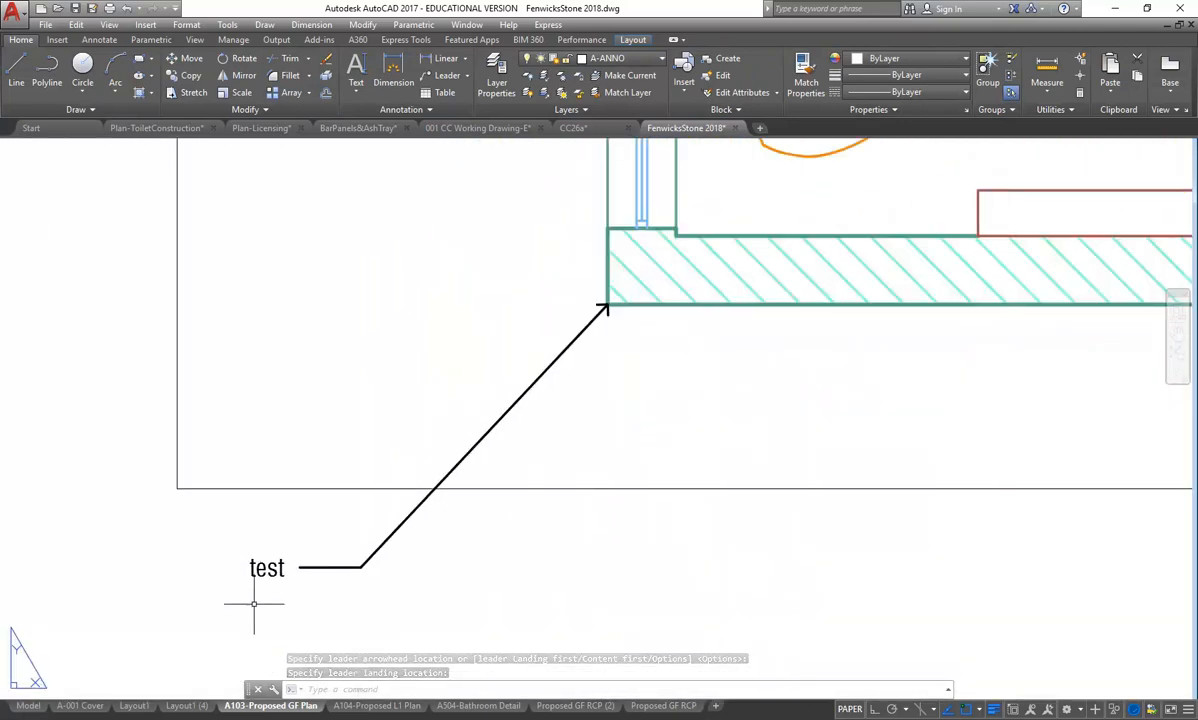
click(325, 565)
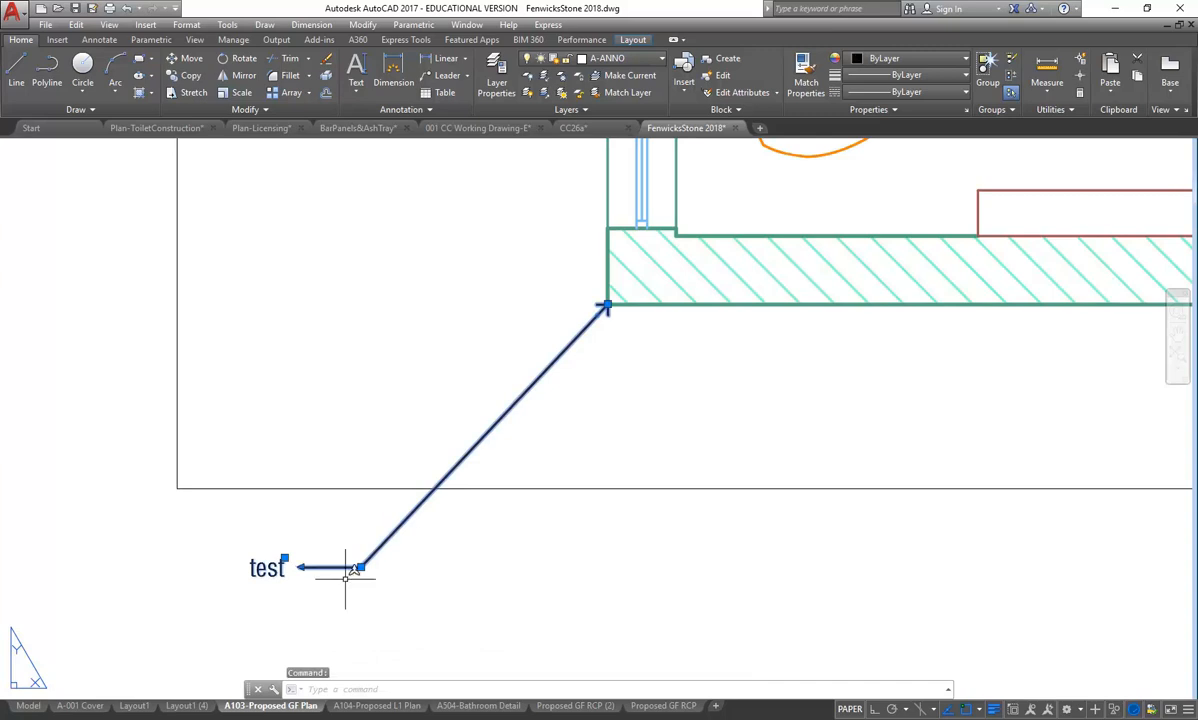
key(Delete)
Return from the A103-Proposed GF Plan layout to model space
scroll(484, 532, down, 6)
middle_drag(460, 479, 324, 493)
scroll(330, 485, up, 3)
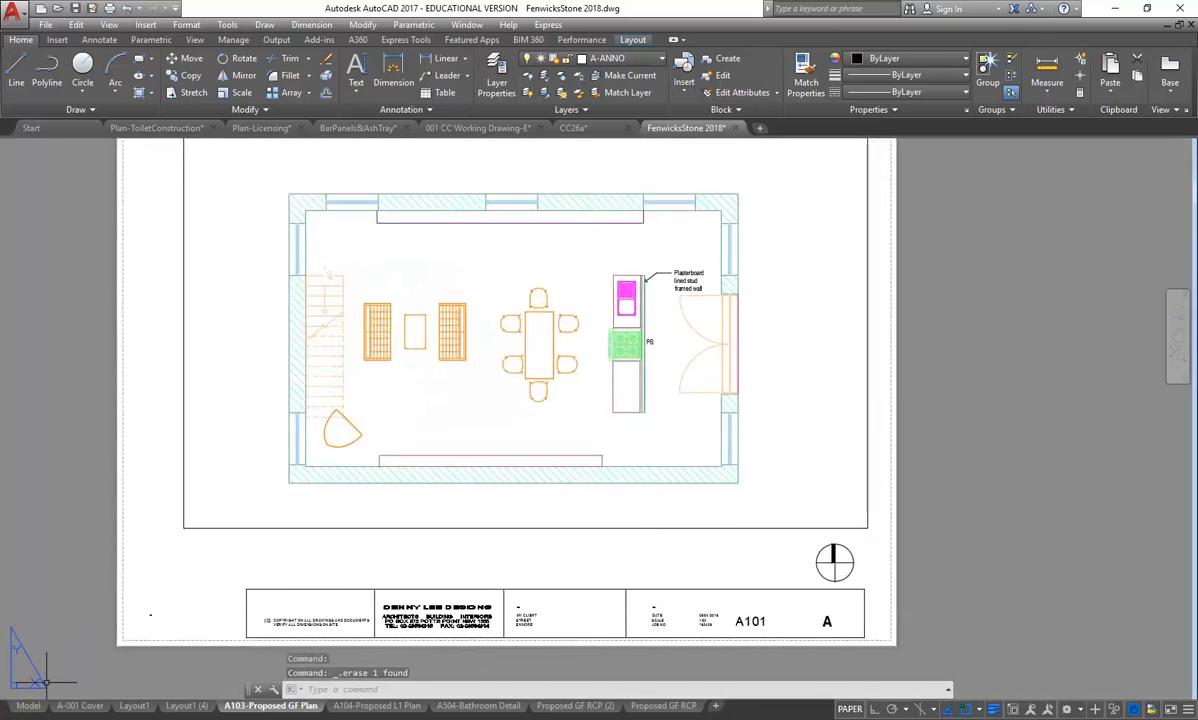
click(28, 706)
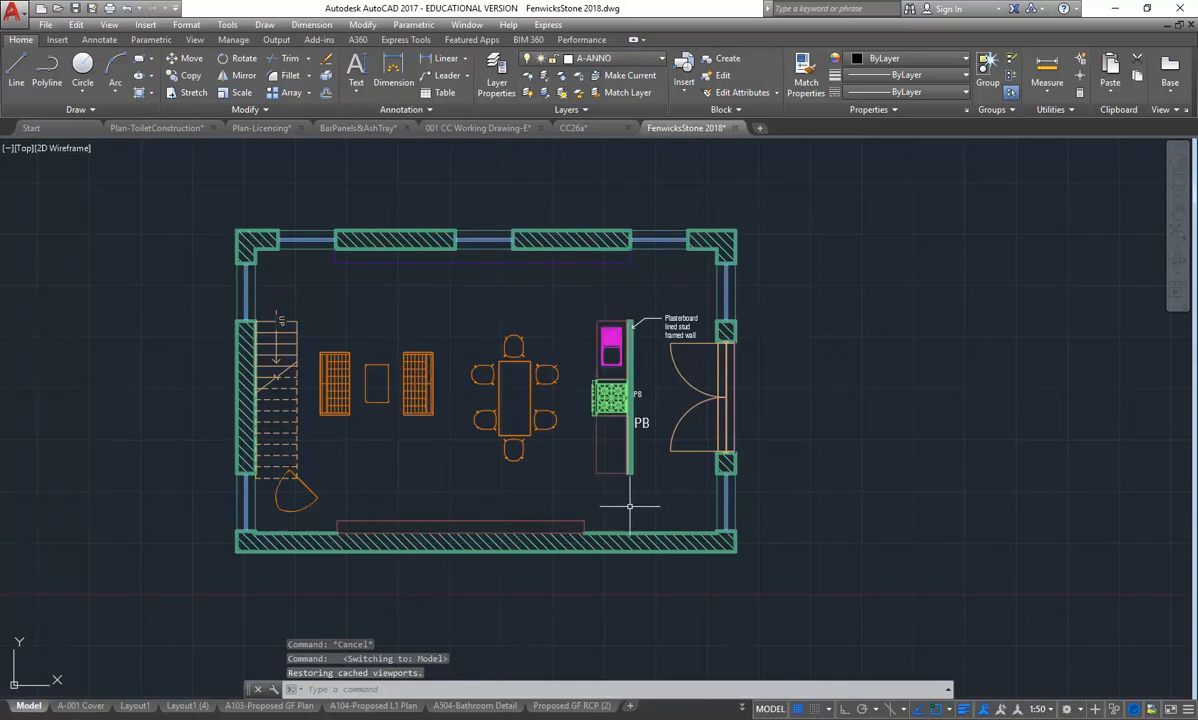
Open the Dimension Style Manager and preview the SCALE-100 and Standard dimension styles
click(362, 110)
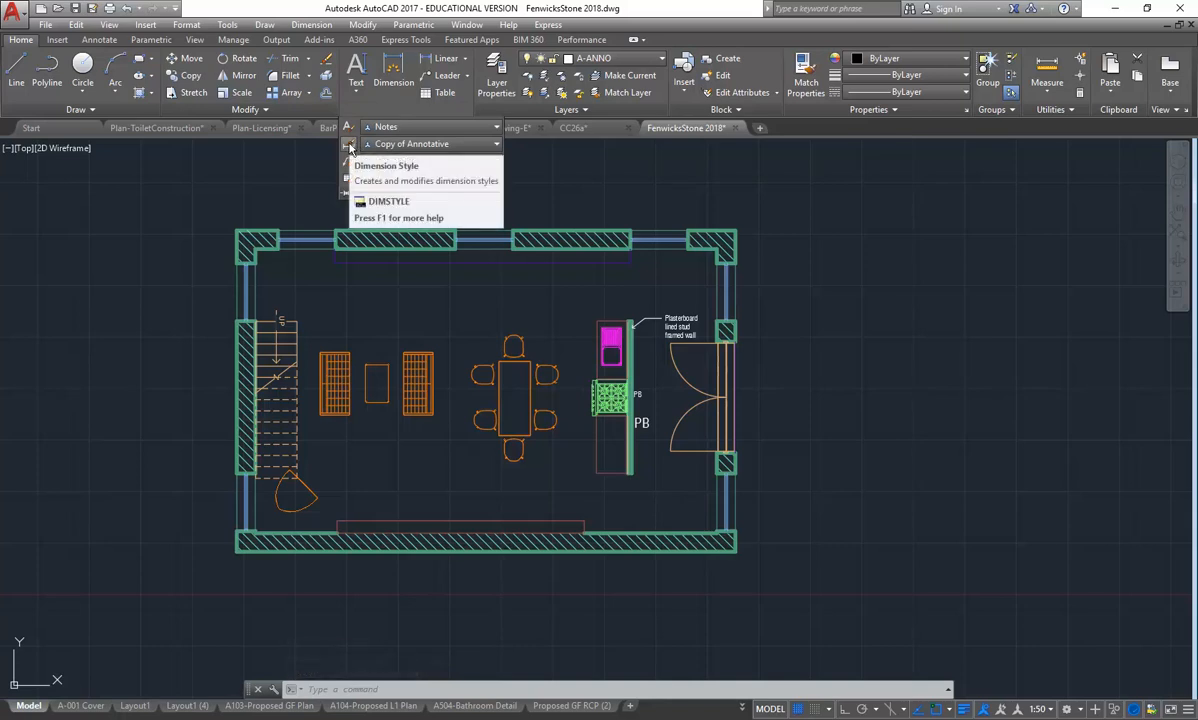
click(349, 147)
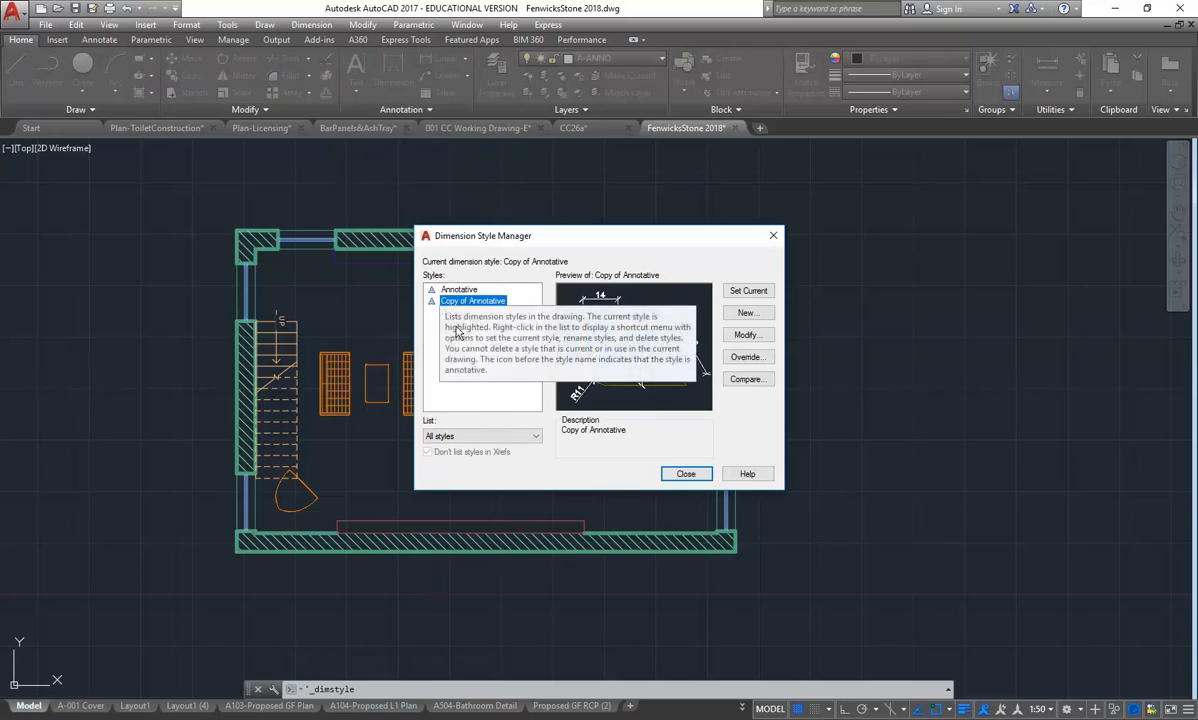
drag(515, 236, 478, 221)
click(420, 309)
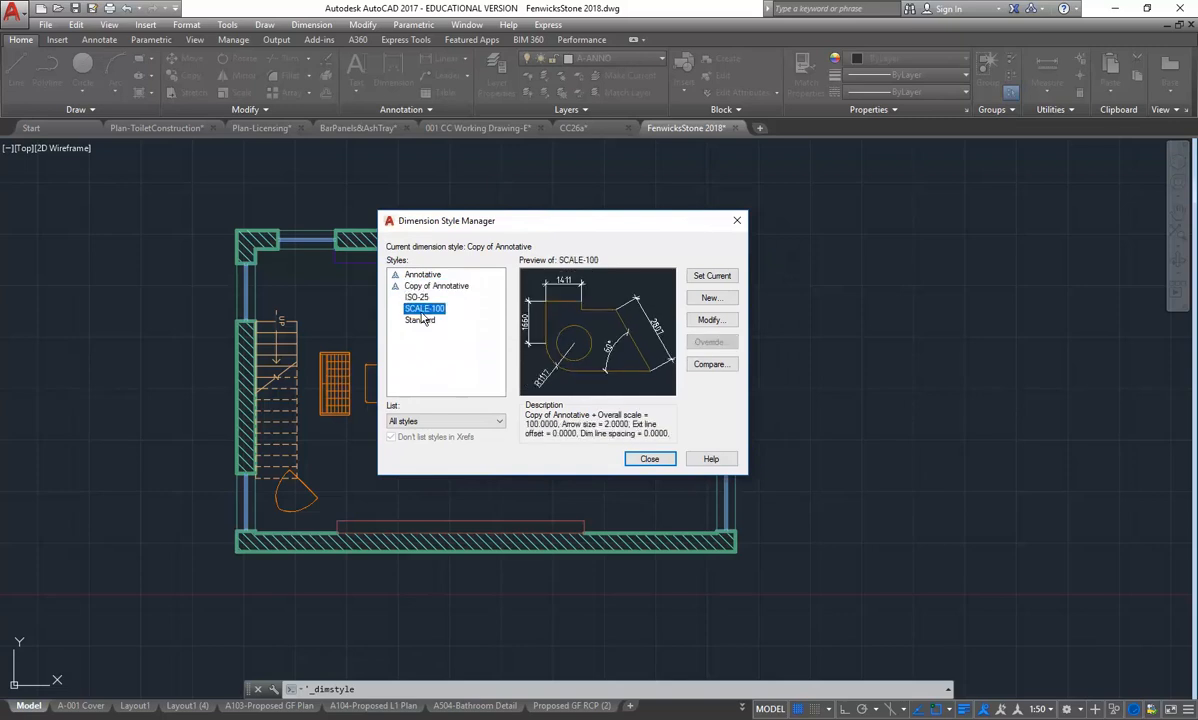
click(421, 321)
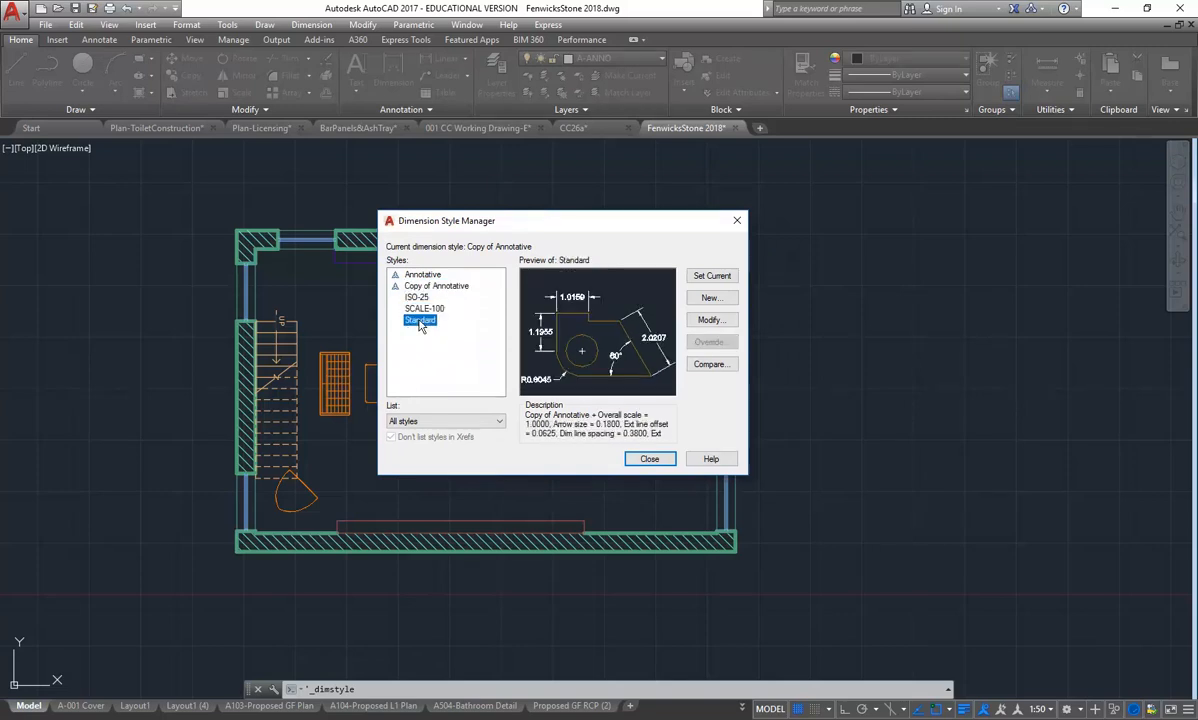
Create a new annotative dimension style named CC based on the Annotative style and continue to its settings
click(421, 276)
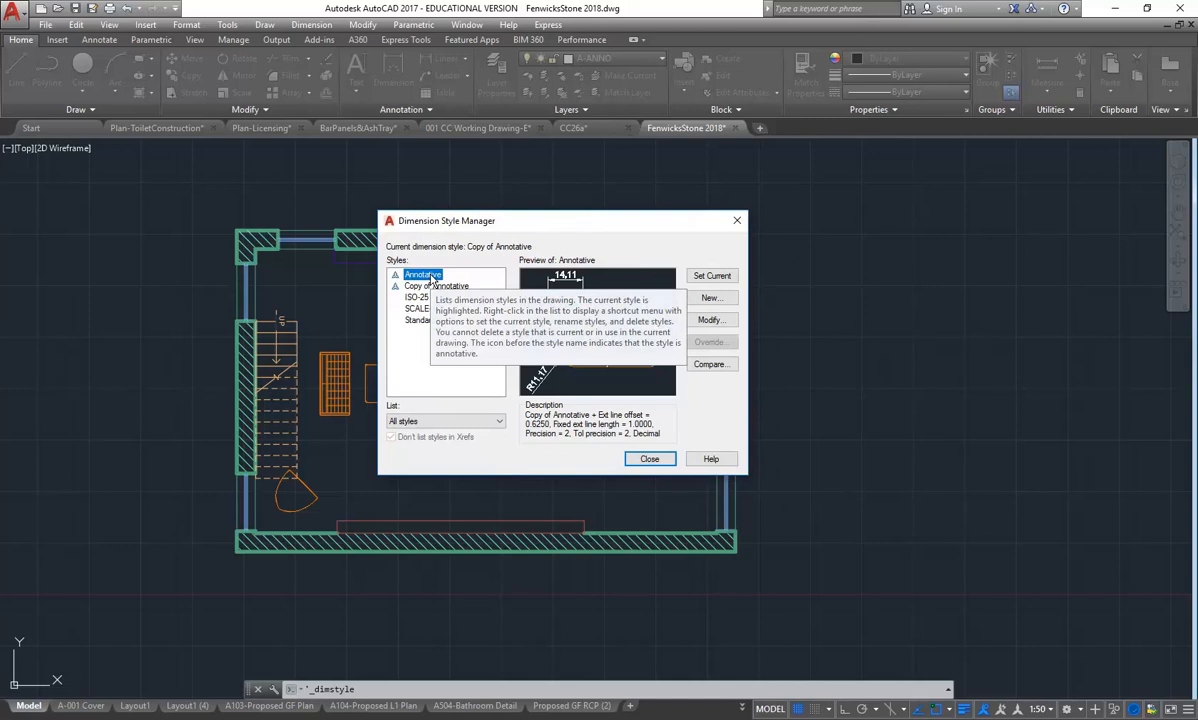
click(712, 300)
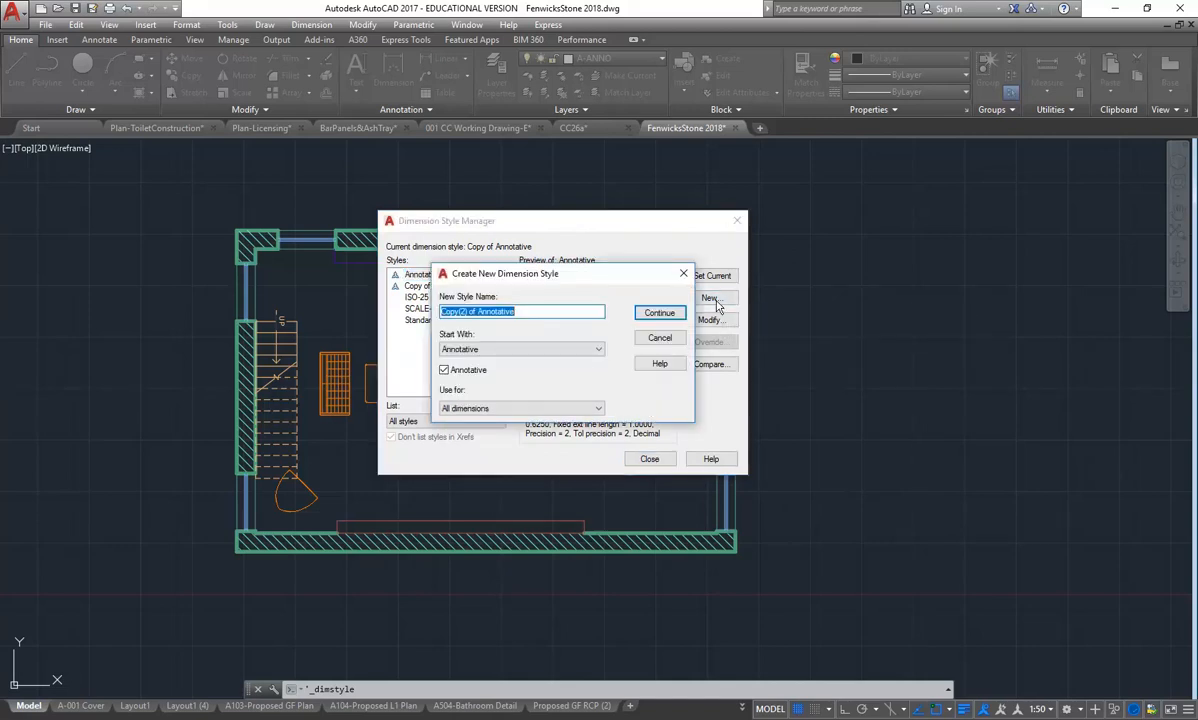
text(CC)
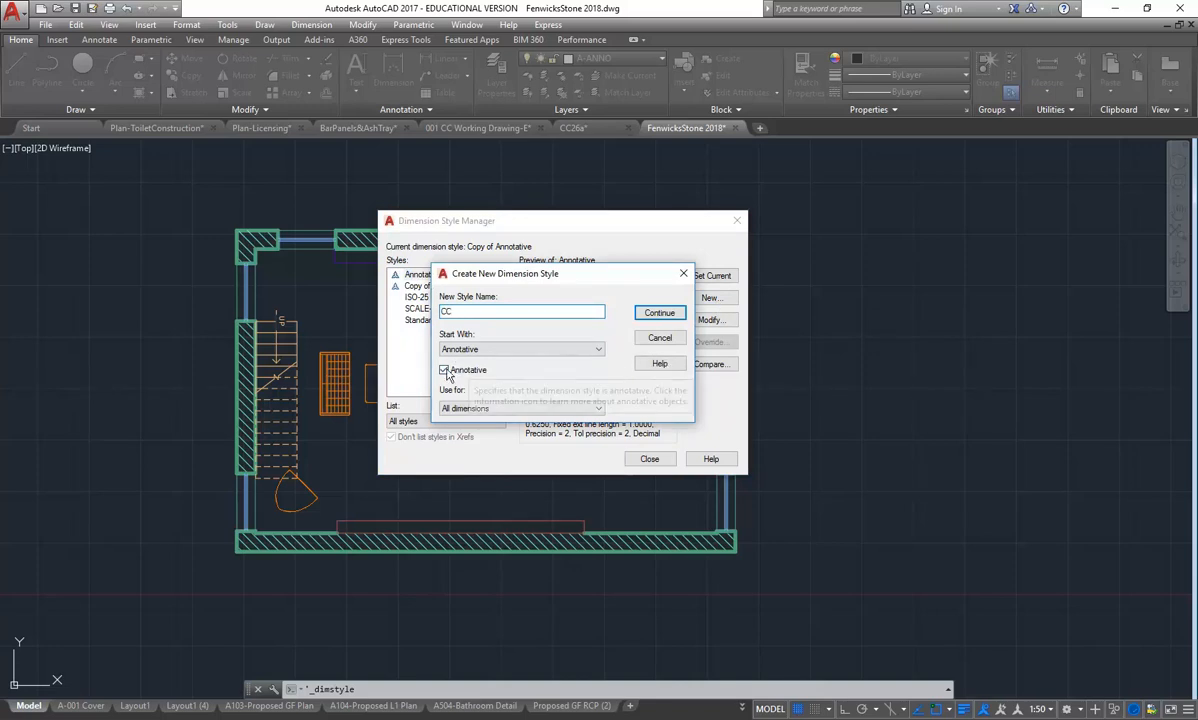
click(668, 314)
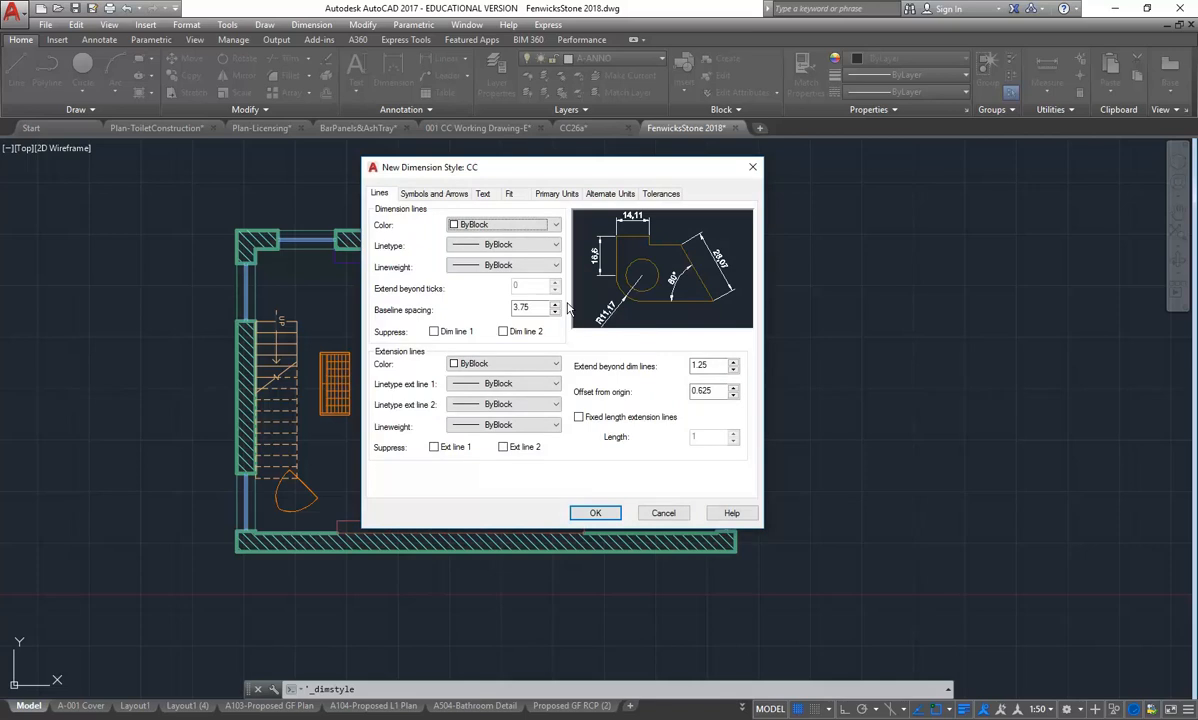
Compare linear precisions of 0 and 0.0 in the CC style's primary units, keeping 0.0
click(557, 194)
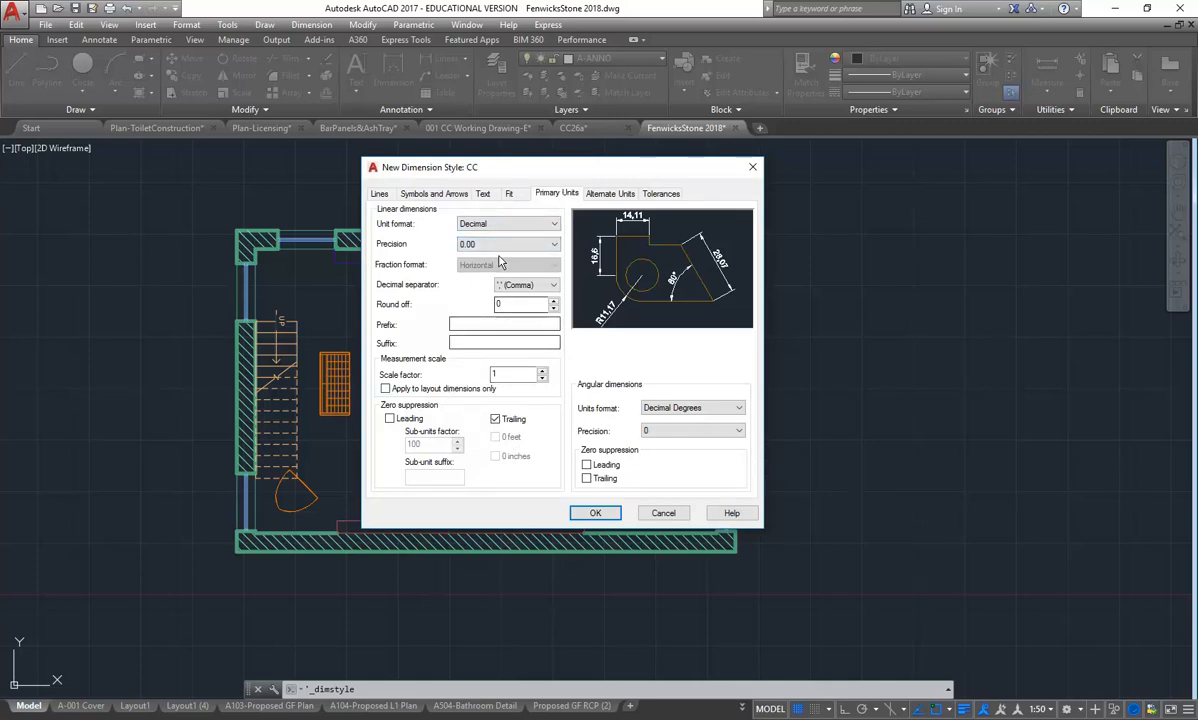
click(490, 246)
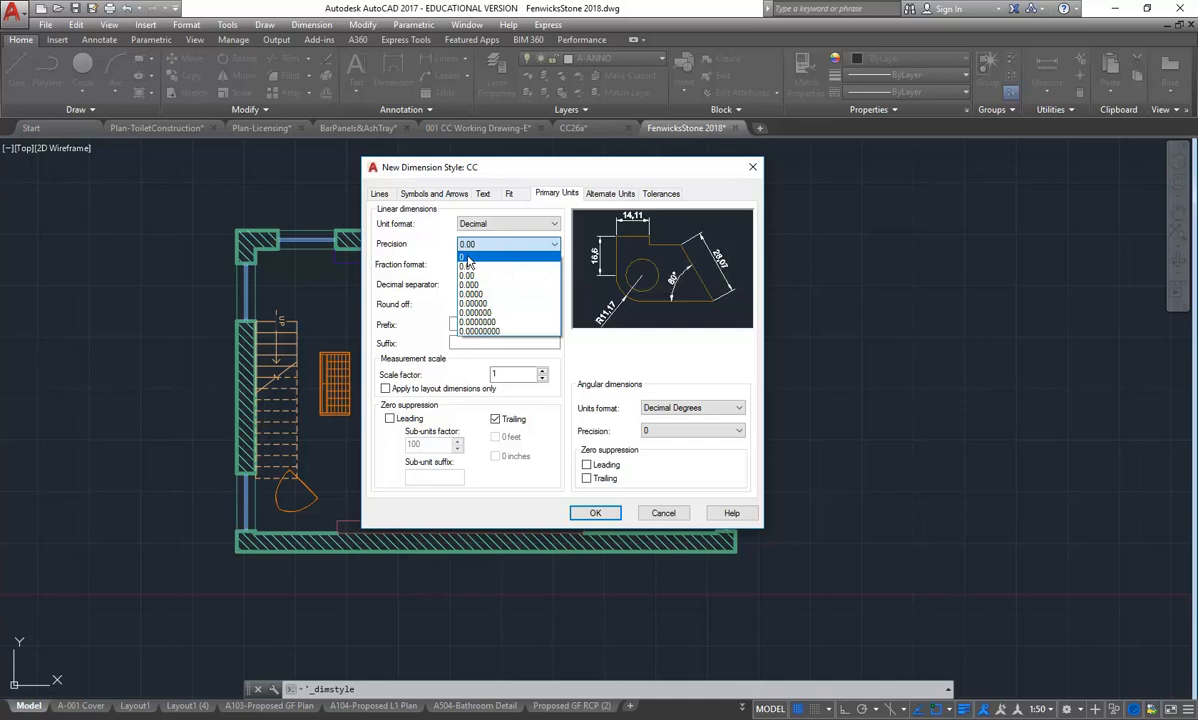
click(467, 258)
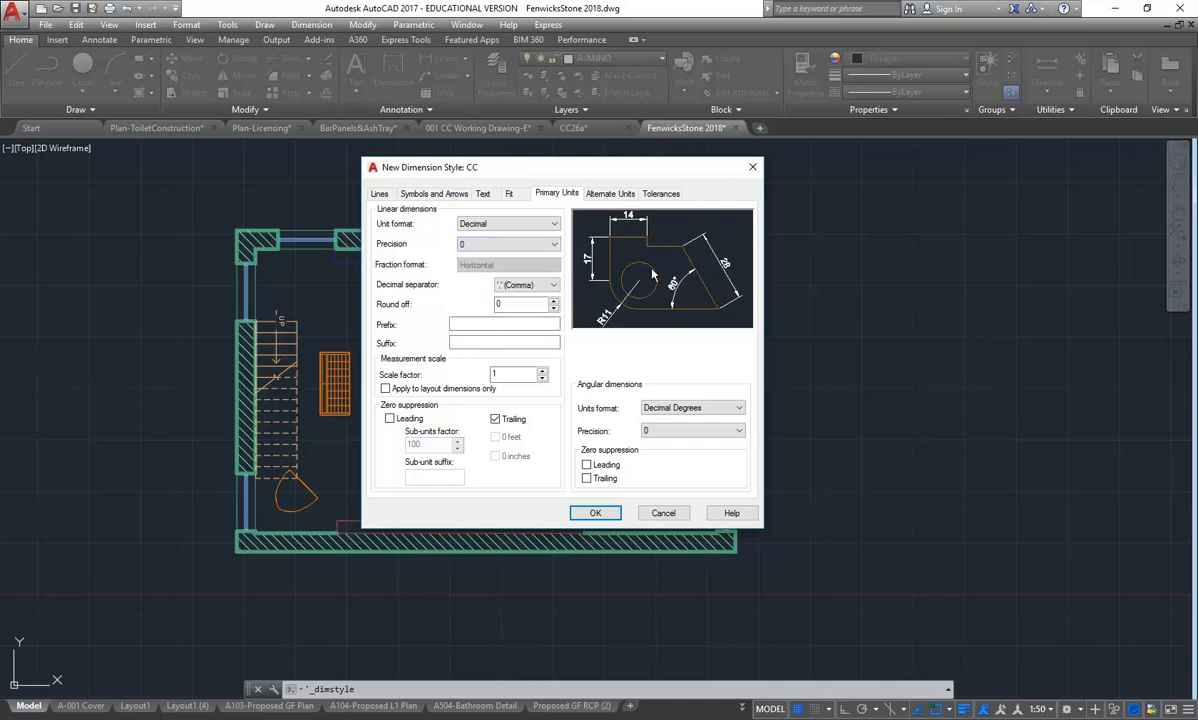
click(478, 245)
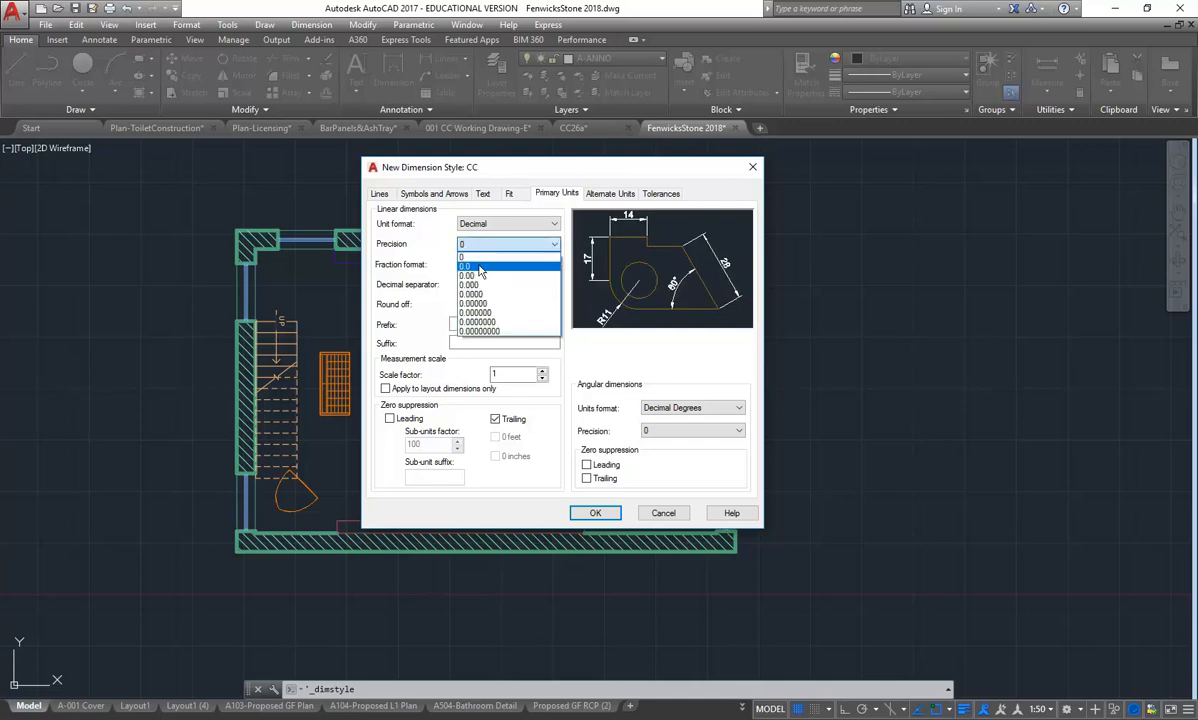
click(476, 258)
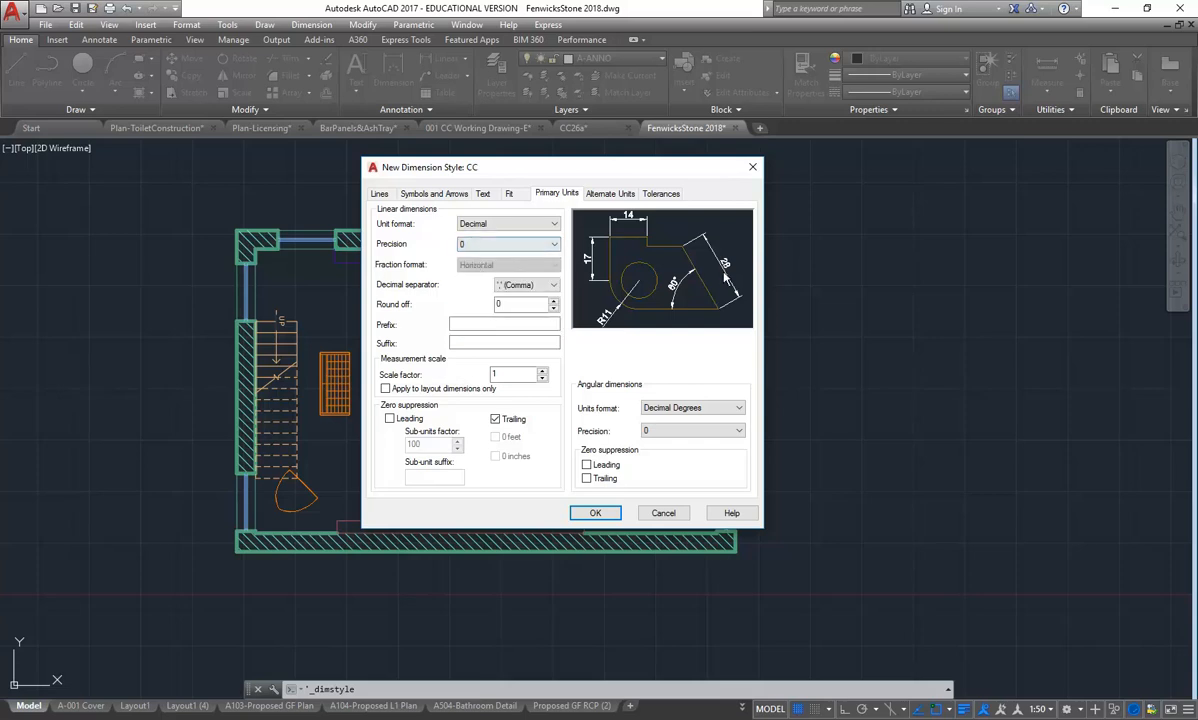
click(480, 244)
click(473, 265)
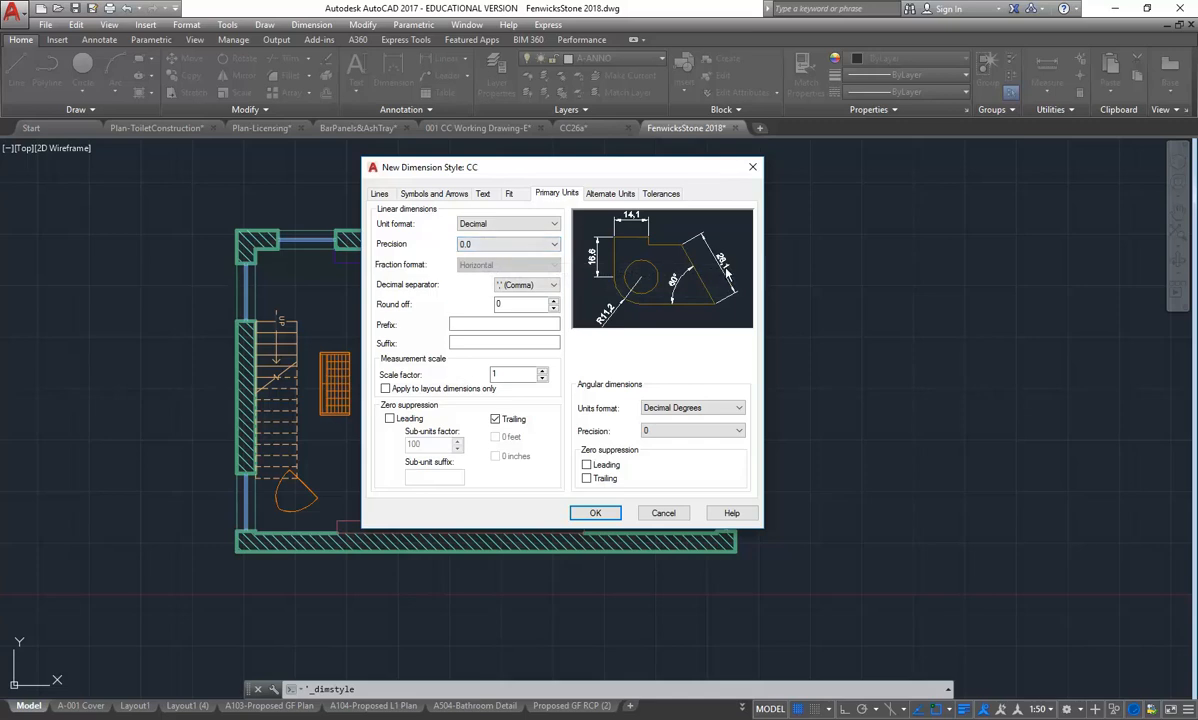
click(490, 248)
click(490, 265)
Try the decimal separator options for the CC style's linear dimensions and set the separator to Period
click(532, 288)
click(525, 299)
click(530, 285)
click(525, 306)
click(530, 285)
click(525, 298)
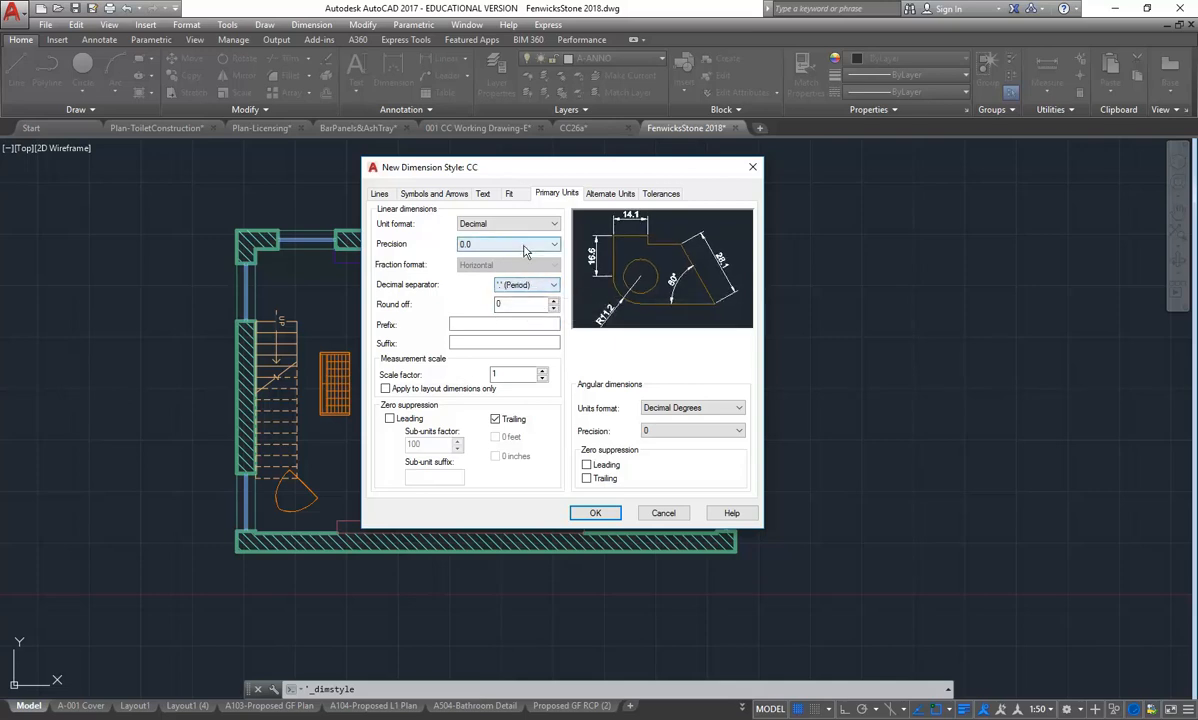
Set the CC style's linear dimension precision to 0 and its angular dimension precision to 0.0
click(505, 245)
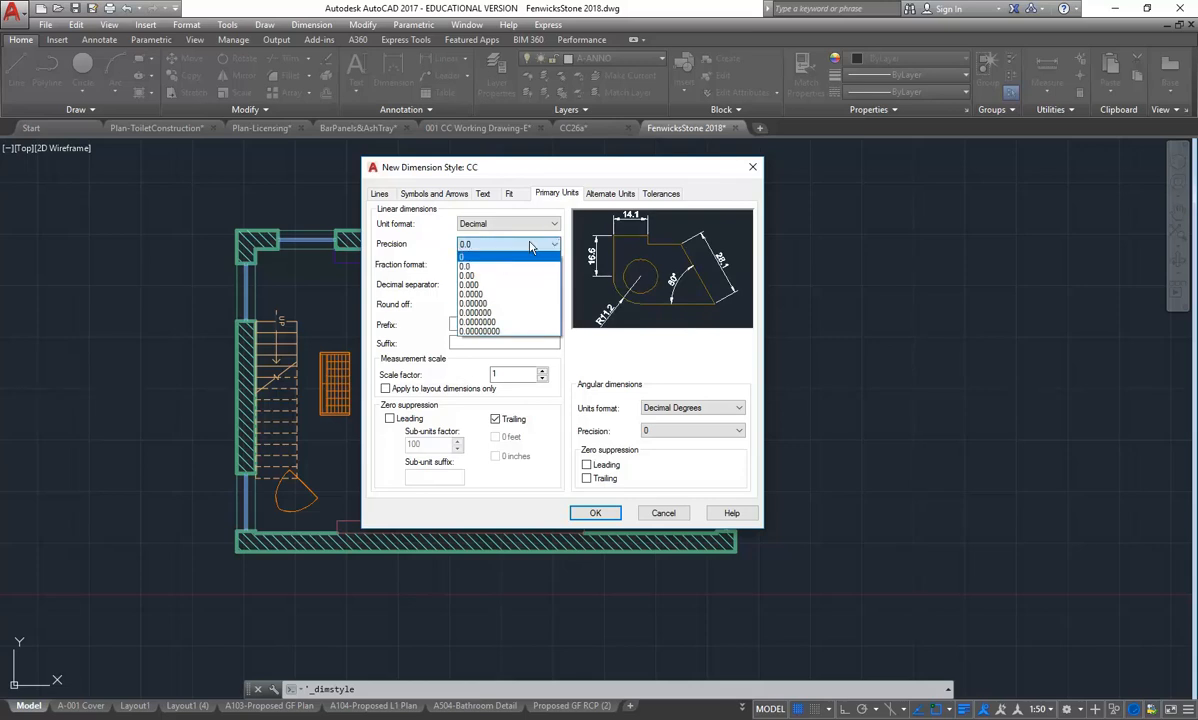
click(701, 282)
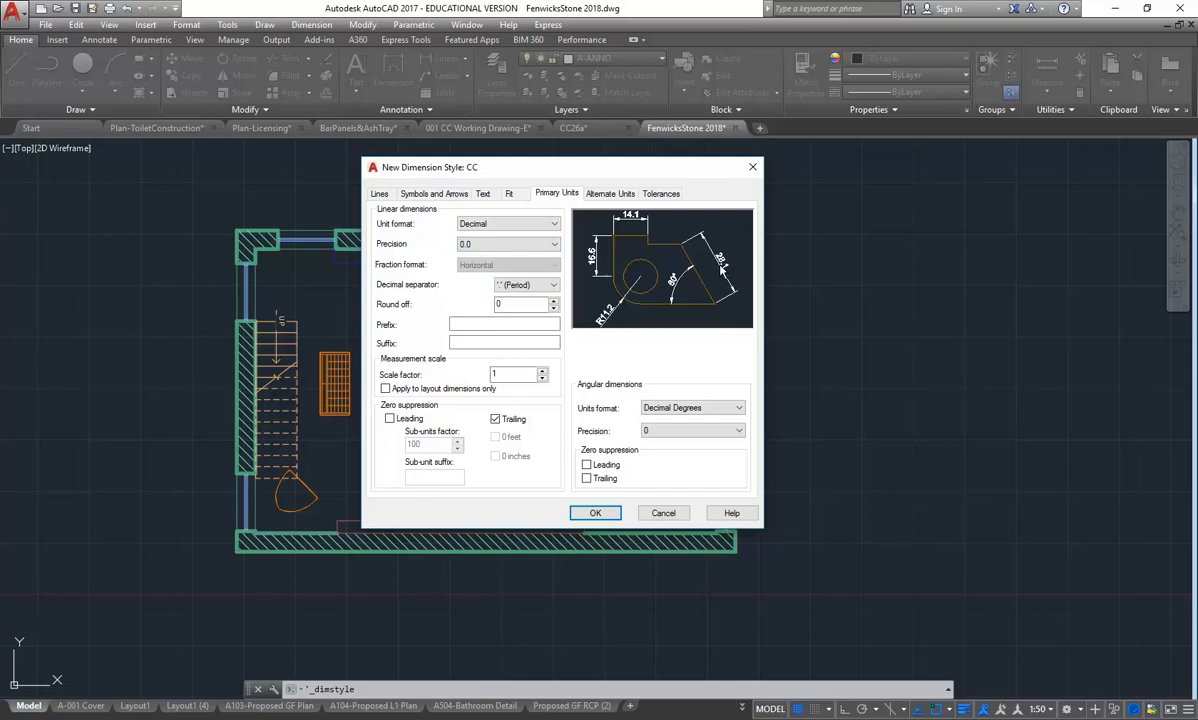
click(555, 244)
click(470, 255)
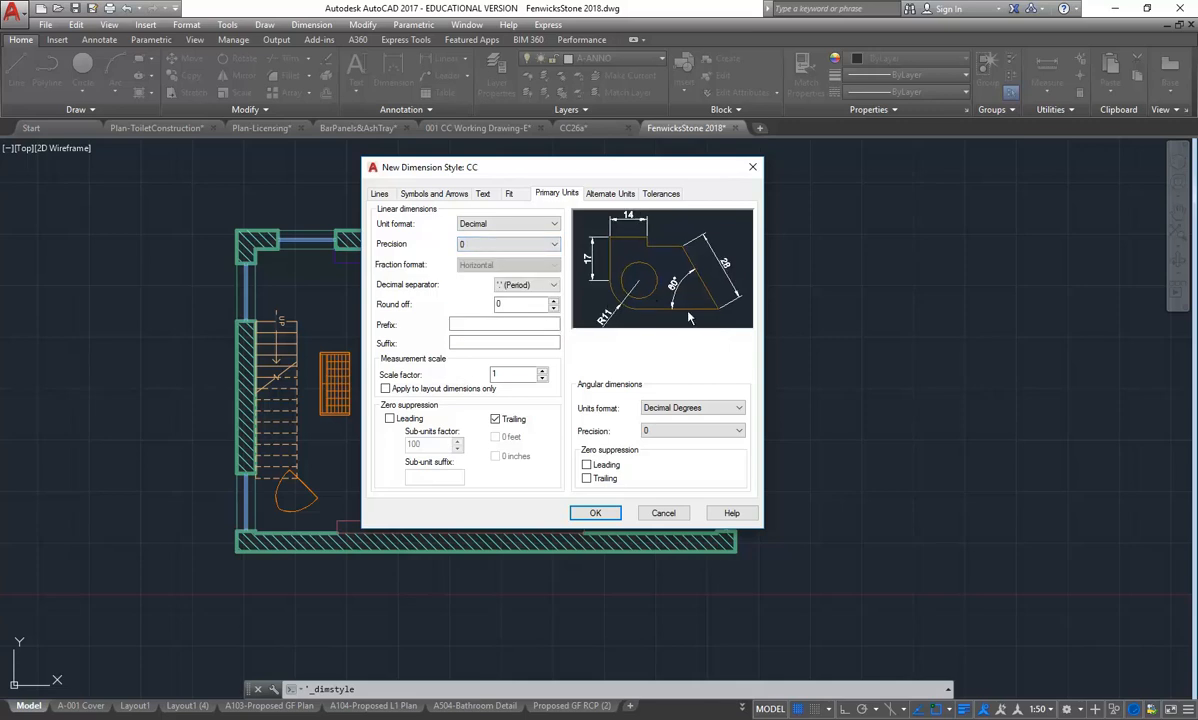
click(718, 432)
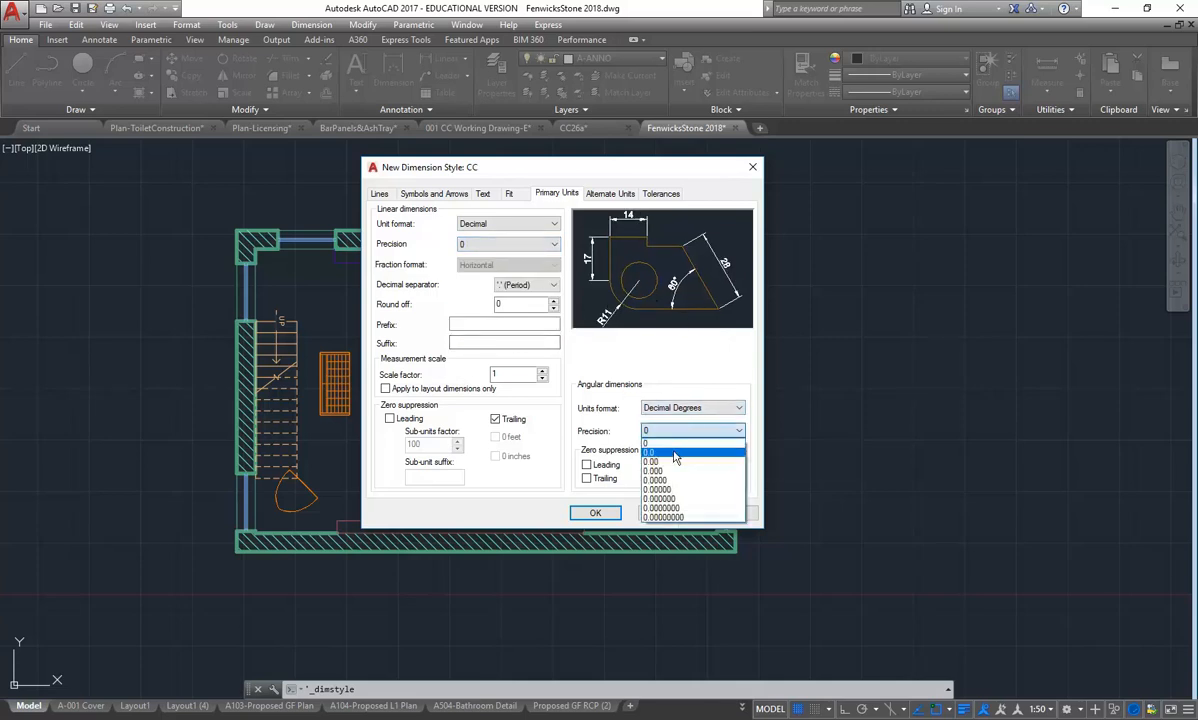
click(676, 455)
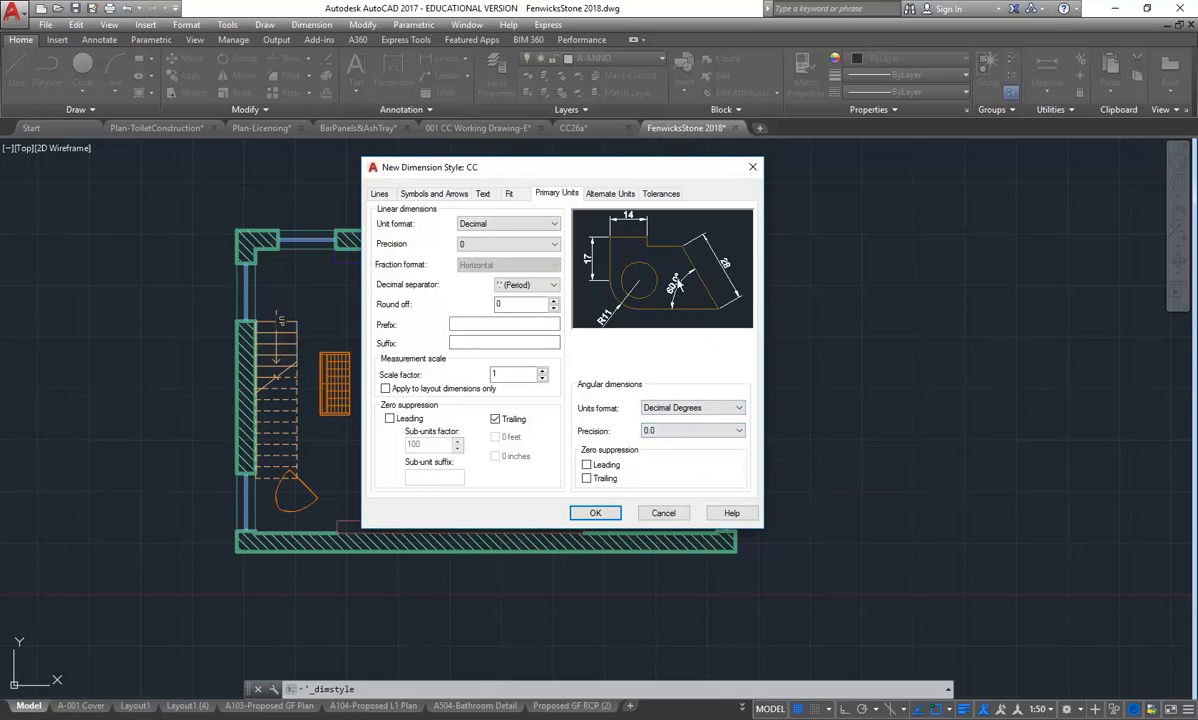
Review the CC style's fit options and assign the Notes text style to its dimension text
click(511, 195)
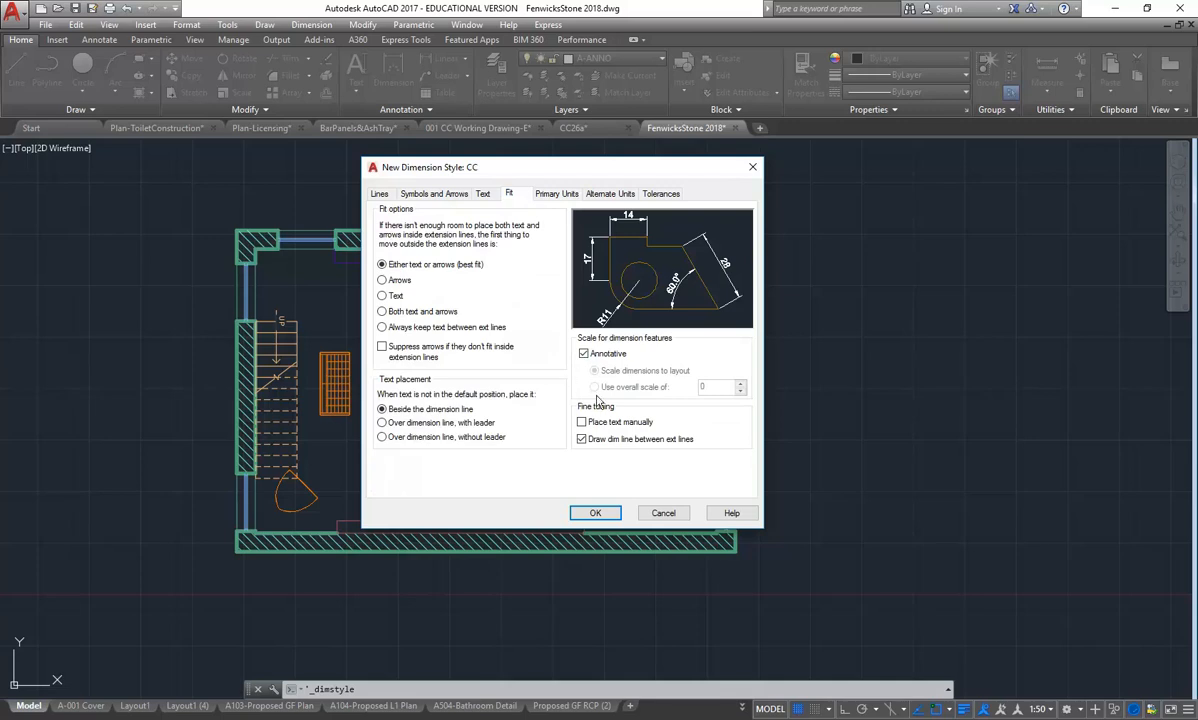
click(484, 195)
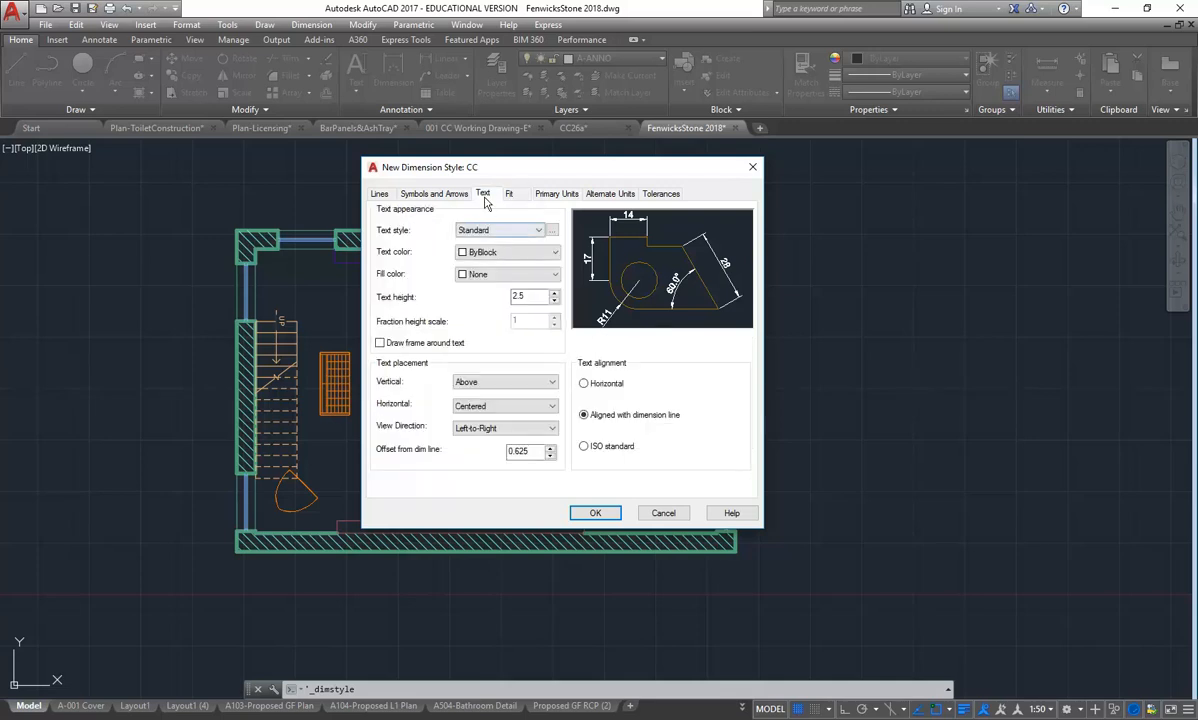
click(527, 231)
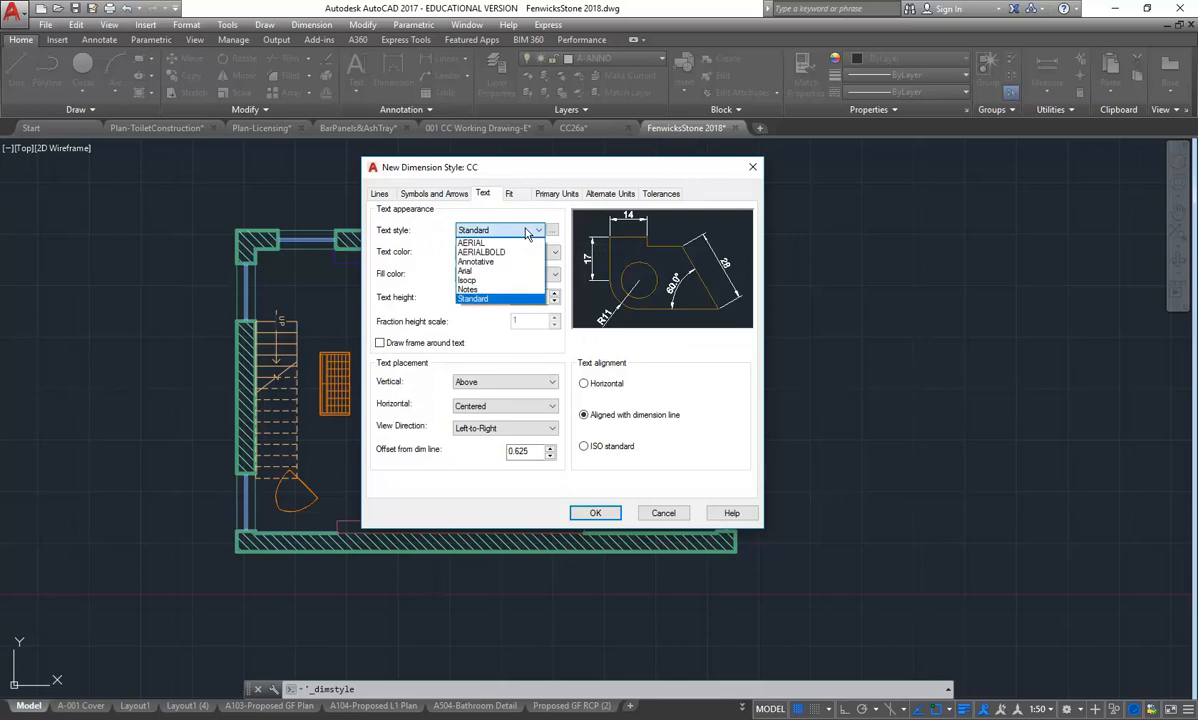
click(483, 290)
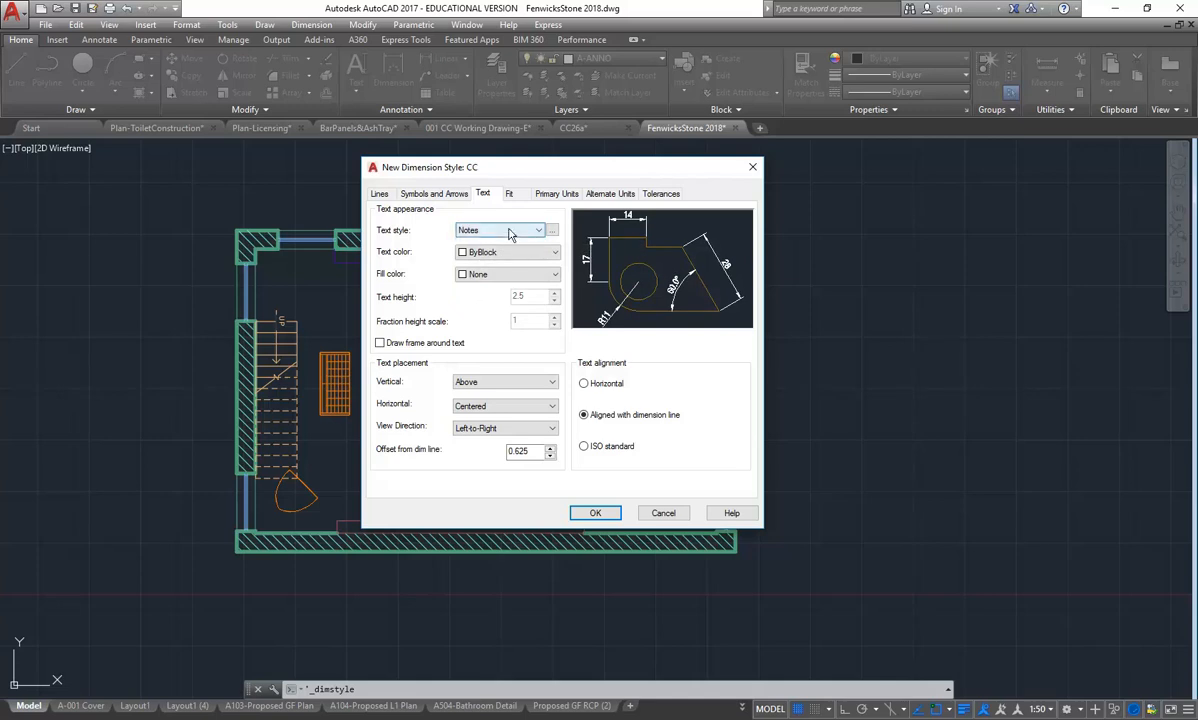
Change the CC style's first and second arrowheads to Architectural tick
click(433, 195)
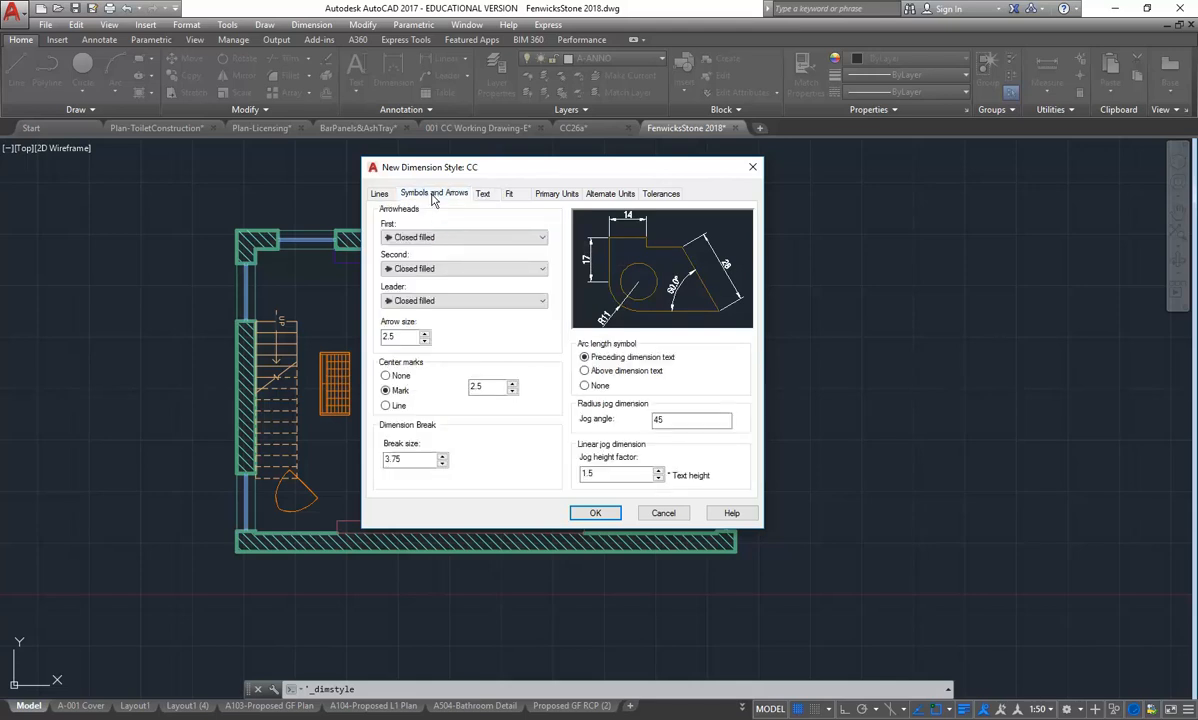
click(512, 238)
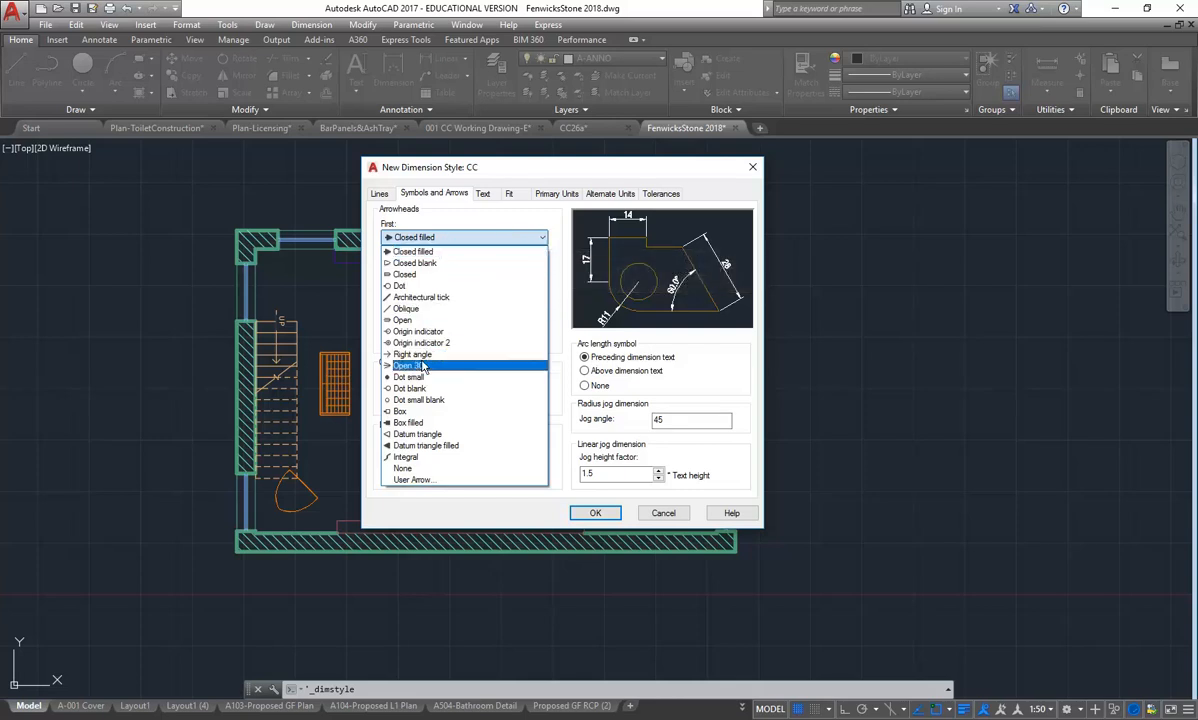
click(424, 298)
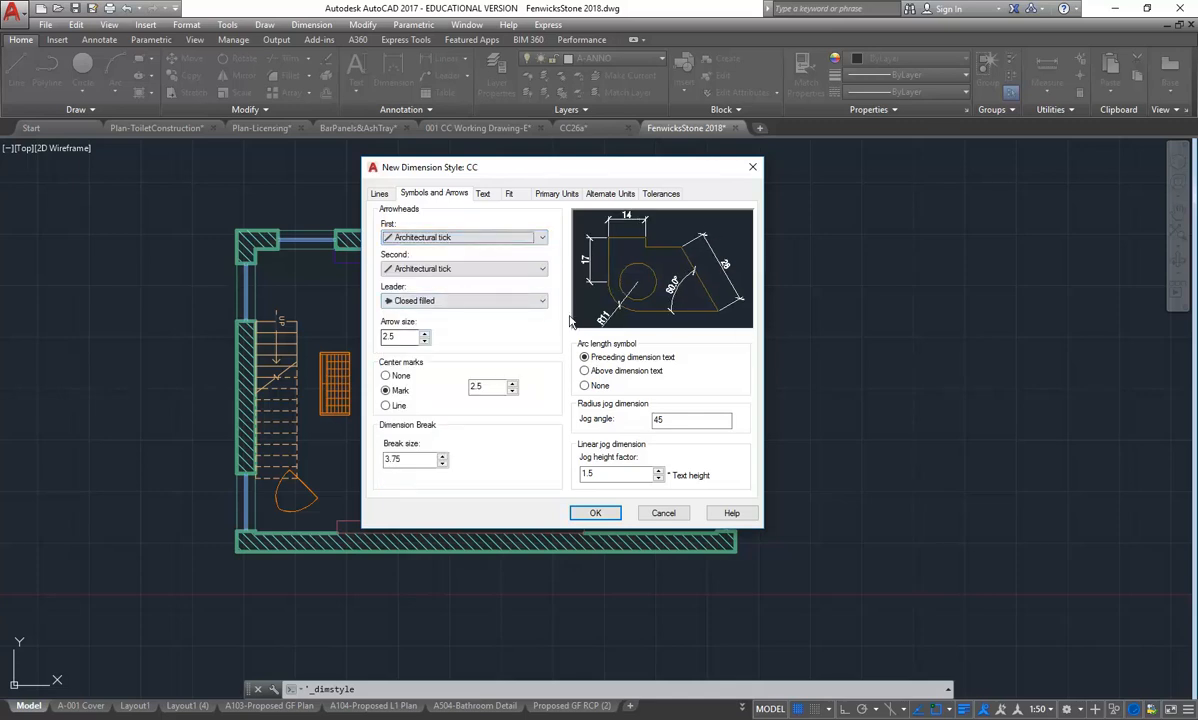
Set the CC style's extension line offset from origin to 5, enable fixed length extension lines of length 10, and accept the style
click(380, 195)
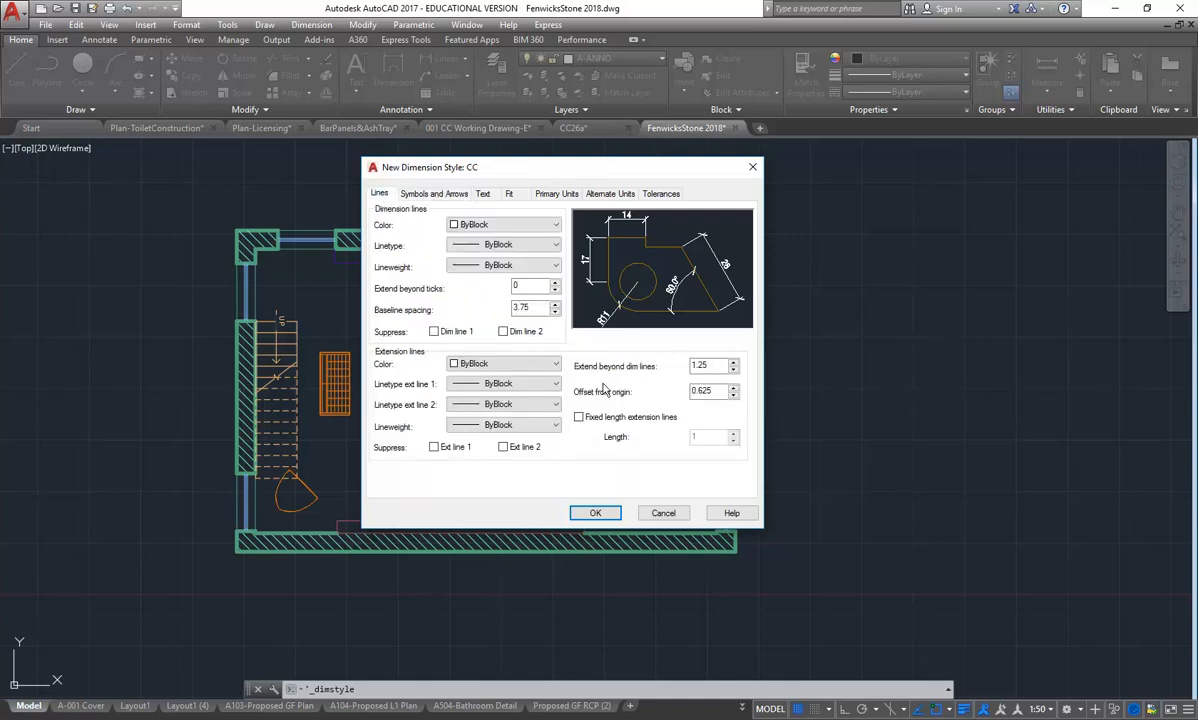
drag(723, 395, 629, 396)
text(5)
click(578, 418)
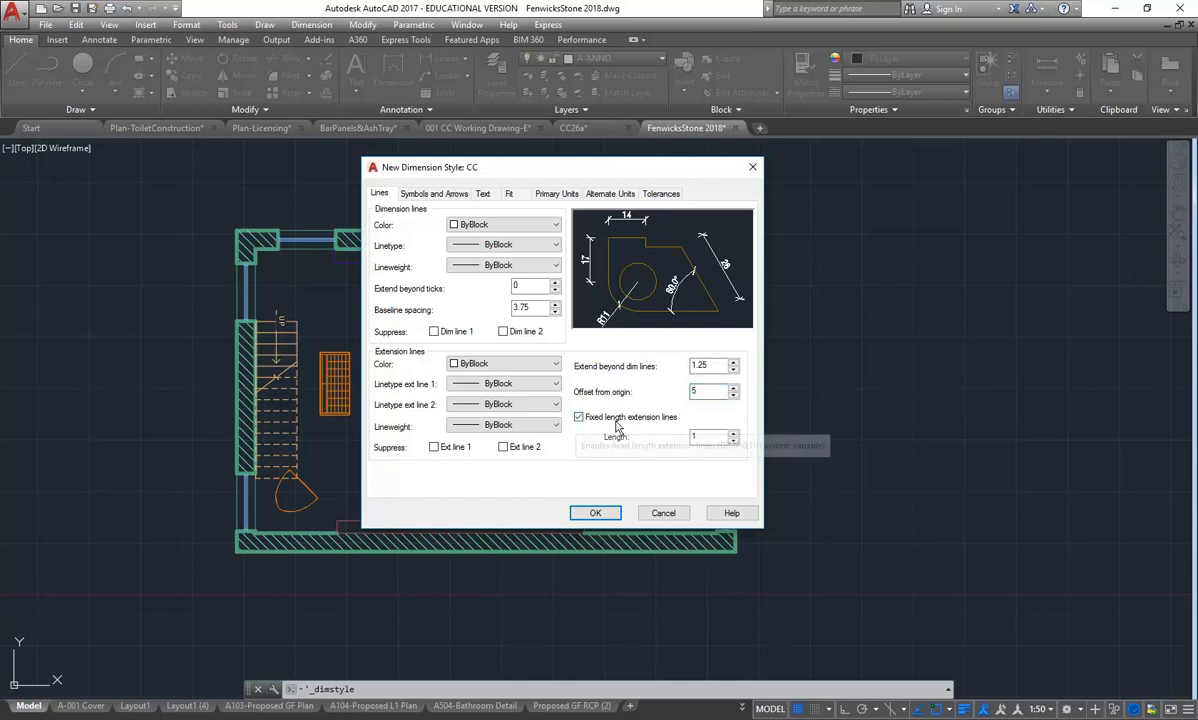
click(710, 438)
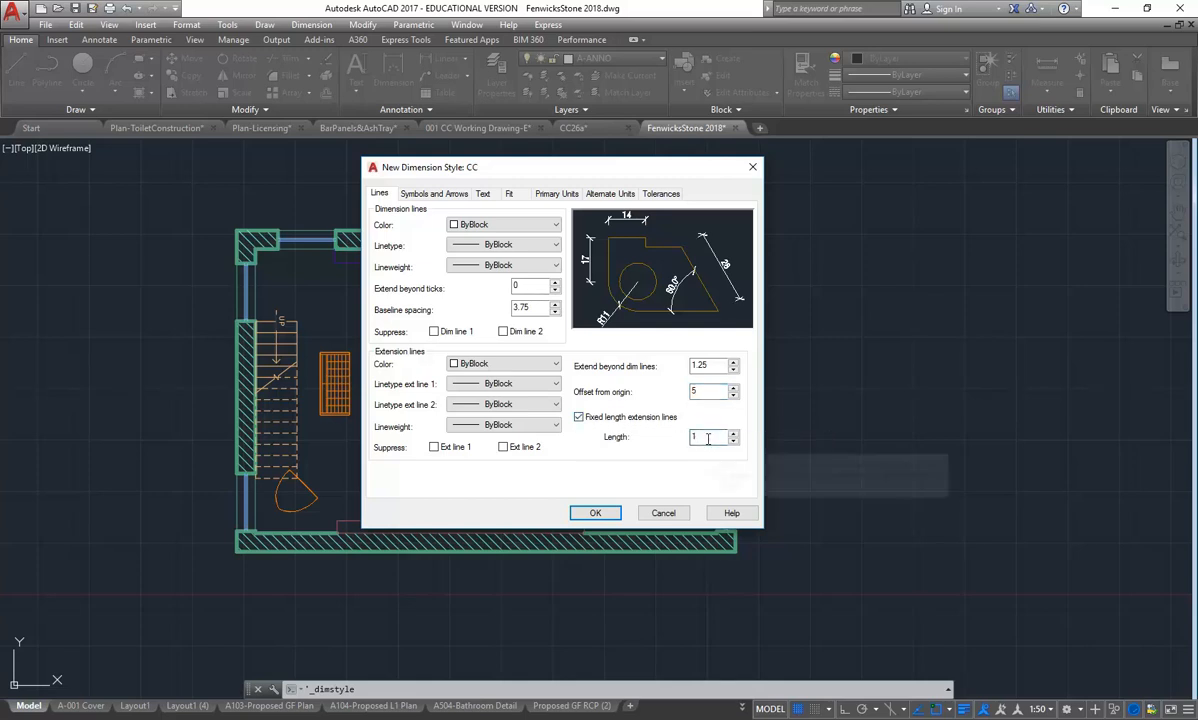
text(0)
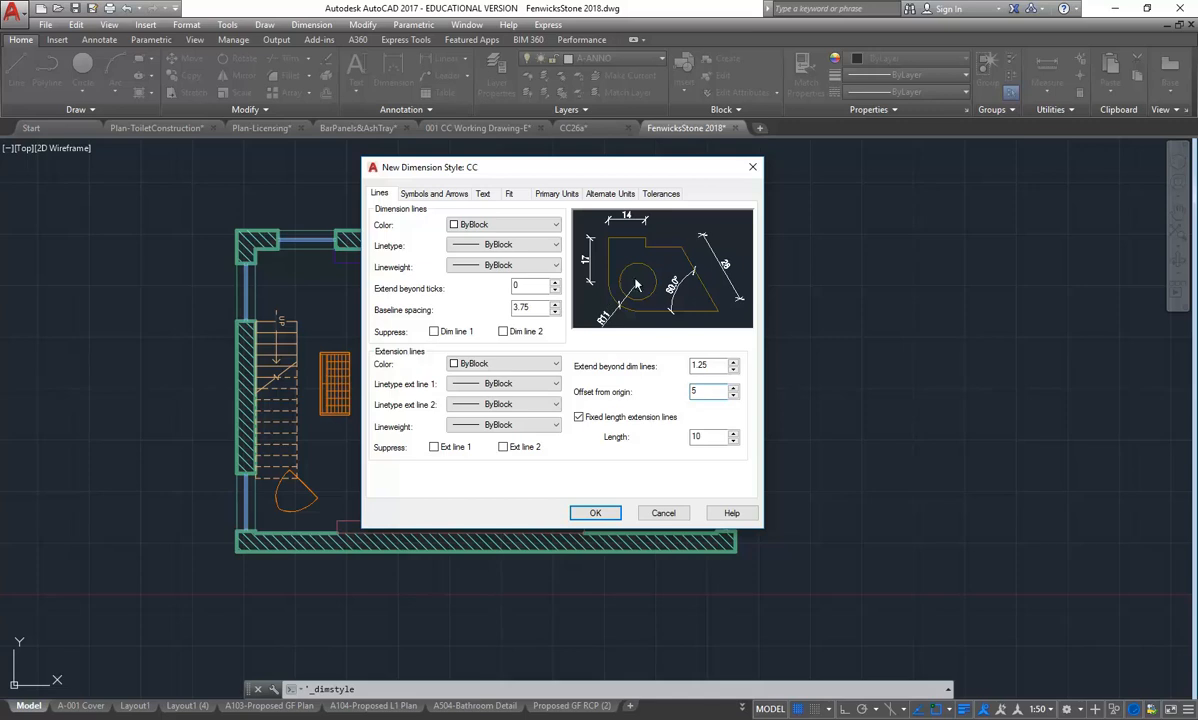
click(595, 514)
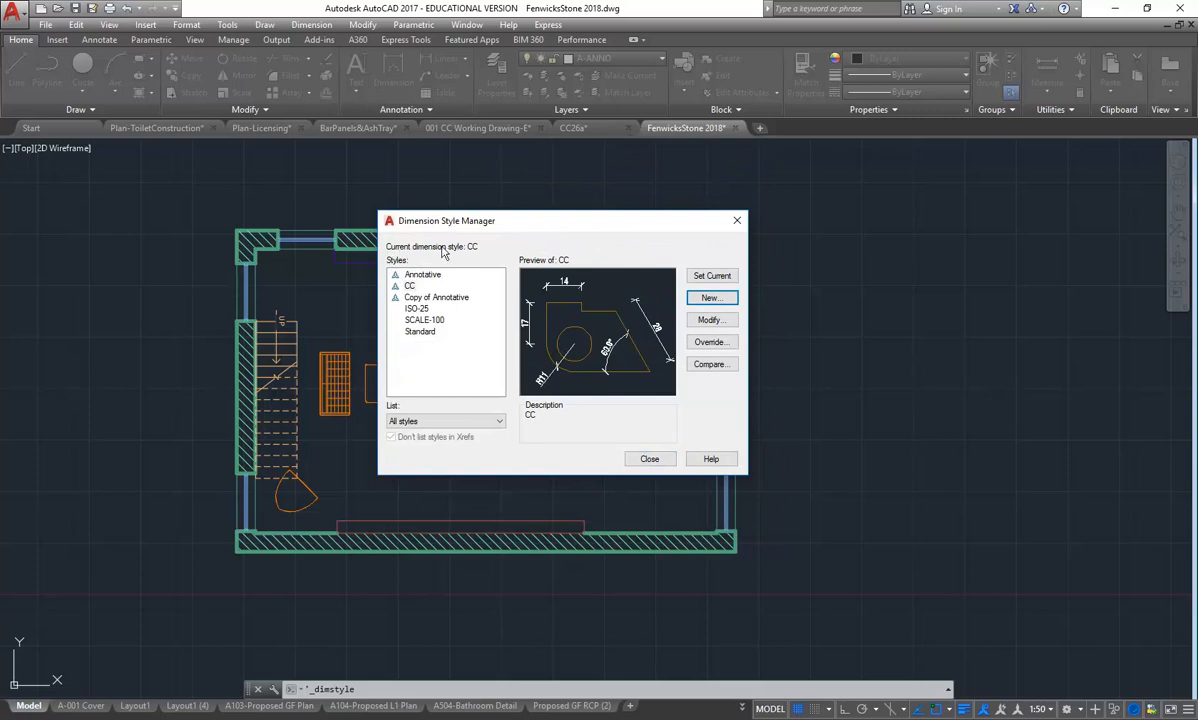
Make CC the current dimension style and close the Dimension Style Manager
click(409, 285)
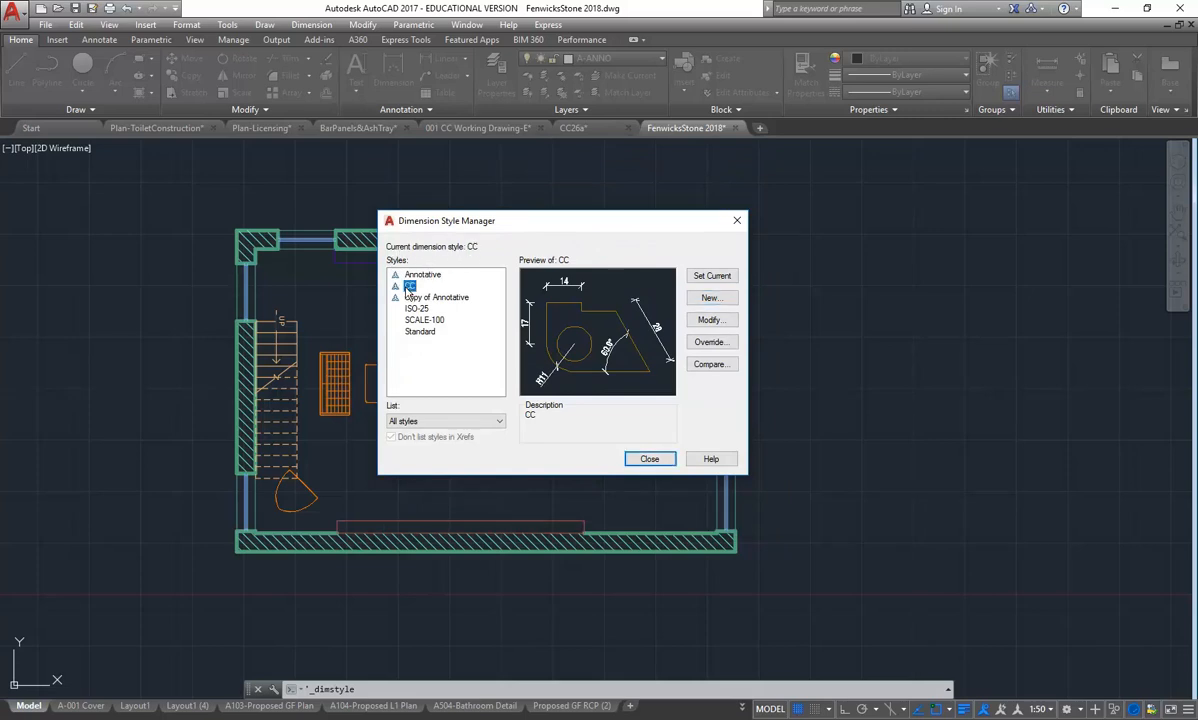
click(709, 274)
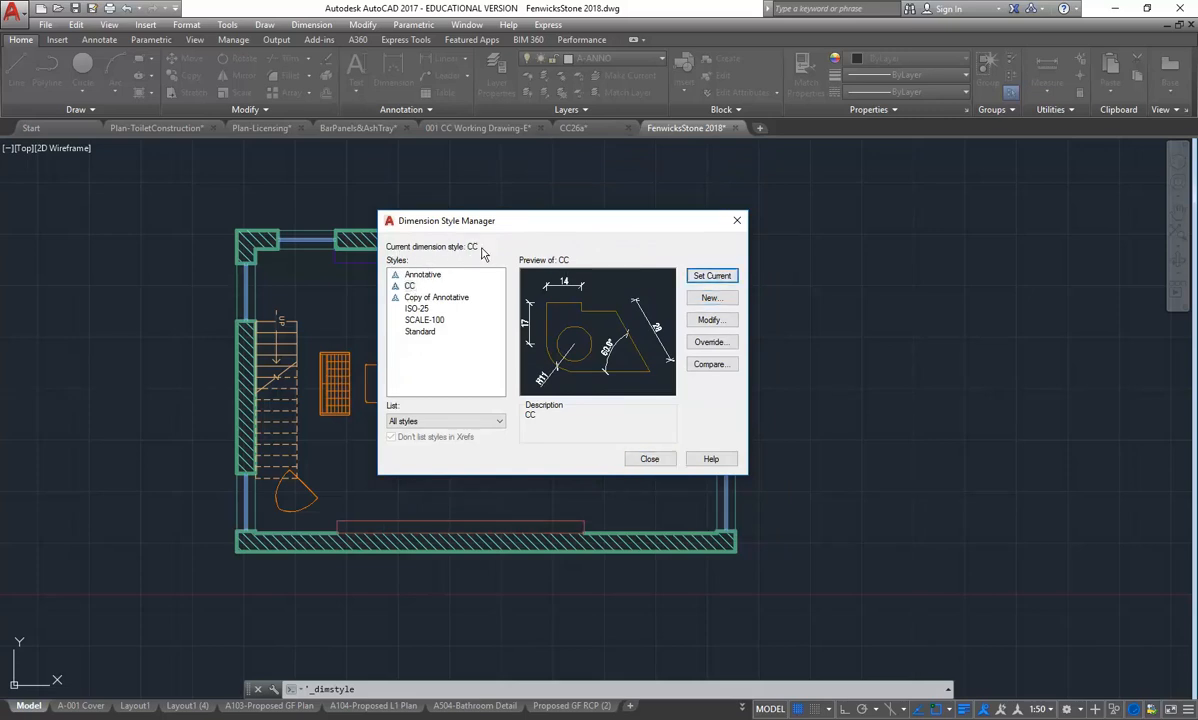
click(649, 458)
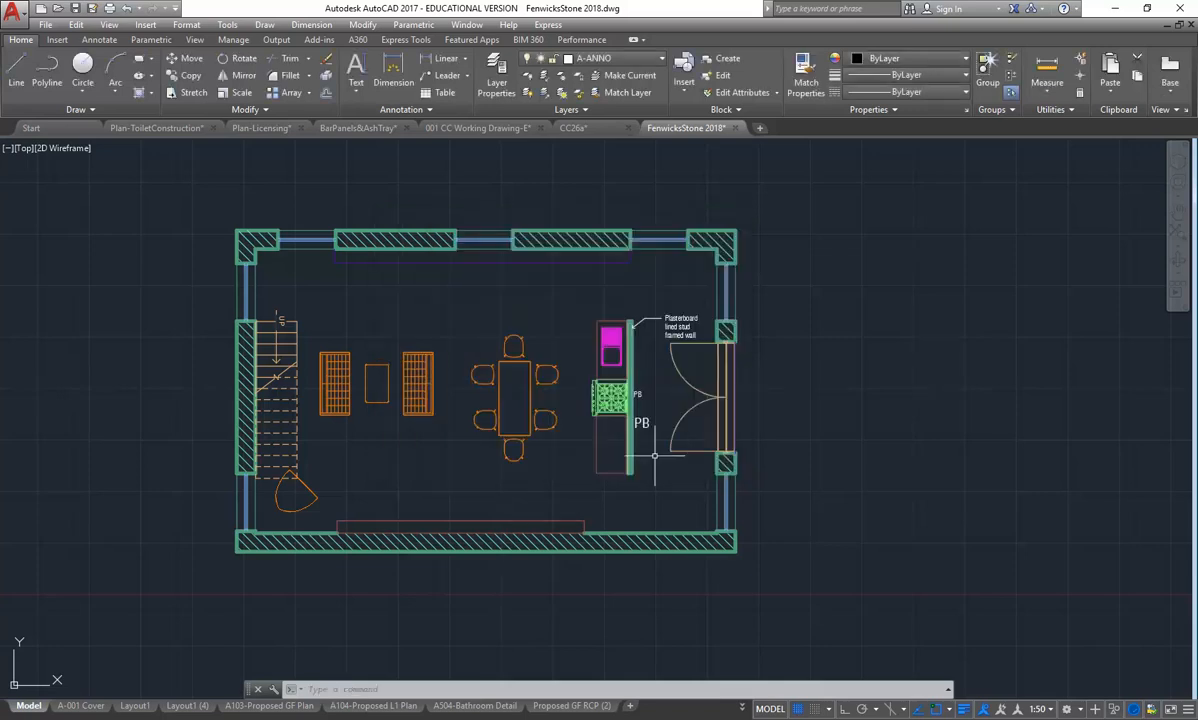
Add a linear dimension from the wall pier below the double doors to the end of the stud wall, placing it below the plan
click(437, 63)
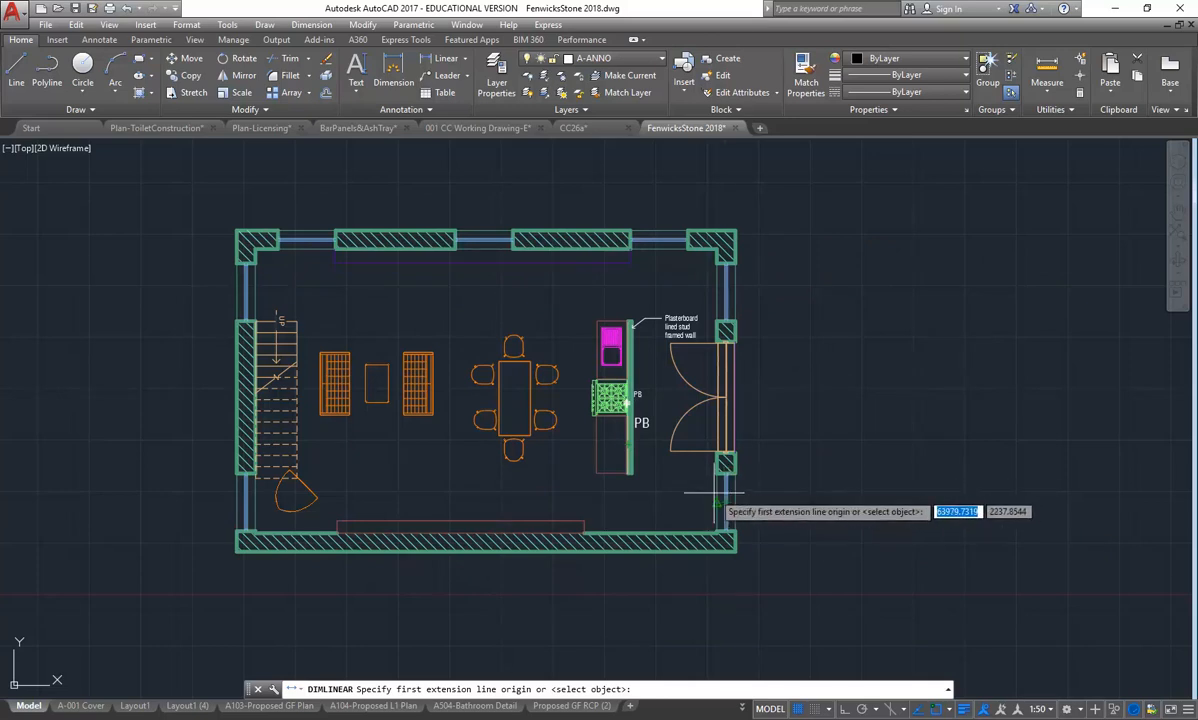
scroll(652, 492, up, 5)
middle_drag(673, 476, 647, 475)
scroll(640, 485, down, 3)
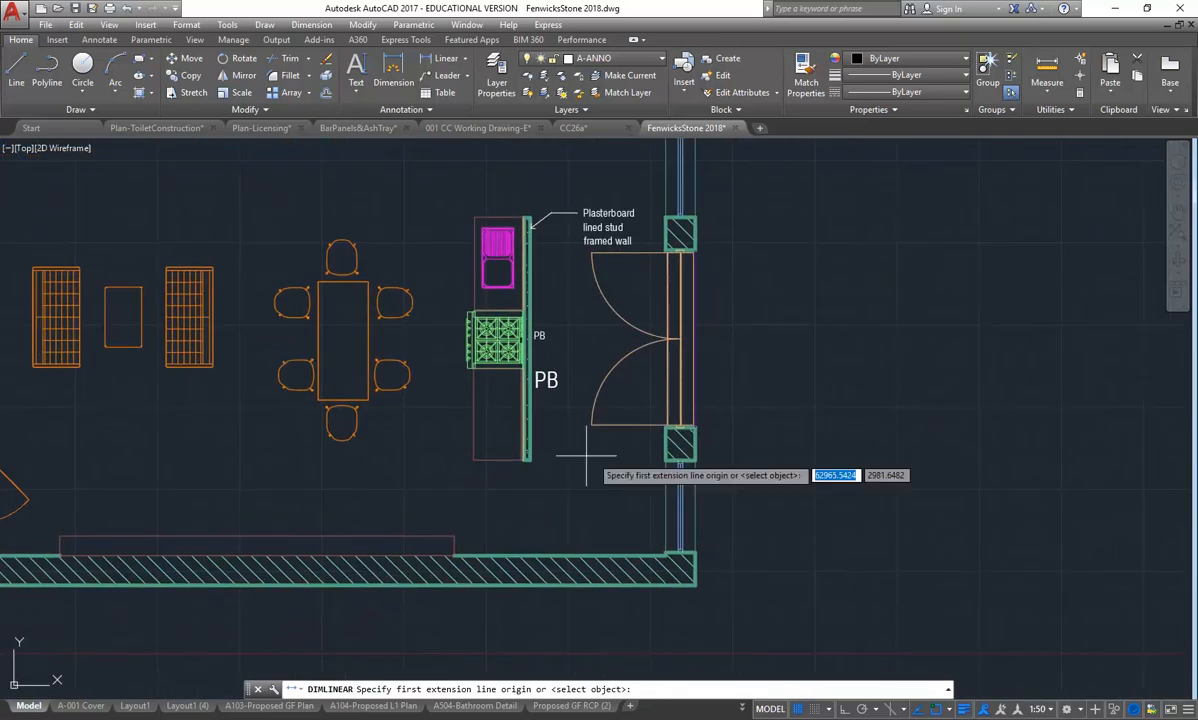
scroll(652, 476, up, 3)
click(713, 466)
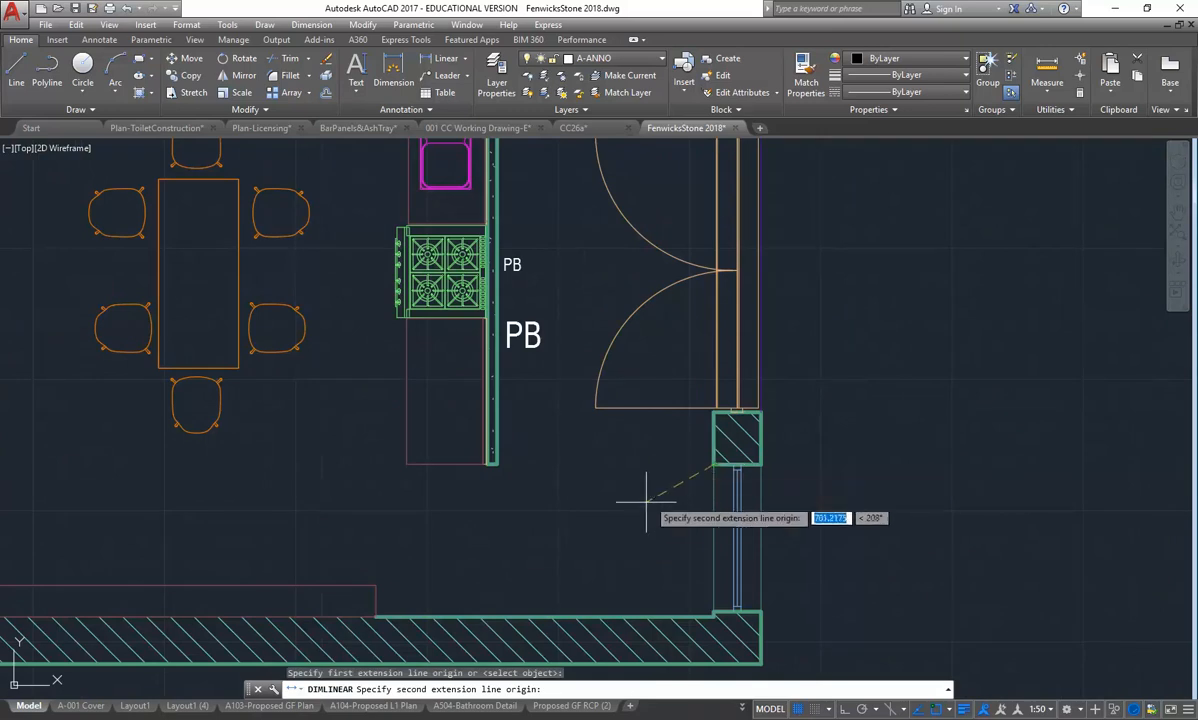
scroll(535, 466, up, 2)
scroll(510, 466, up, 2)
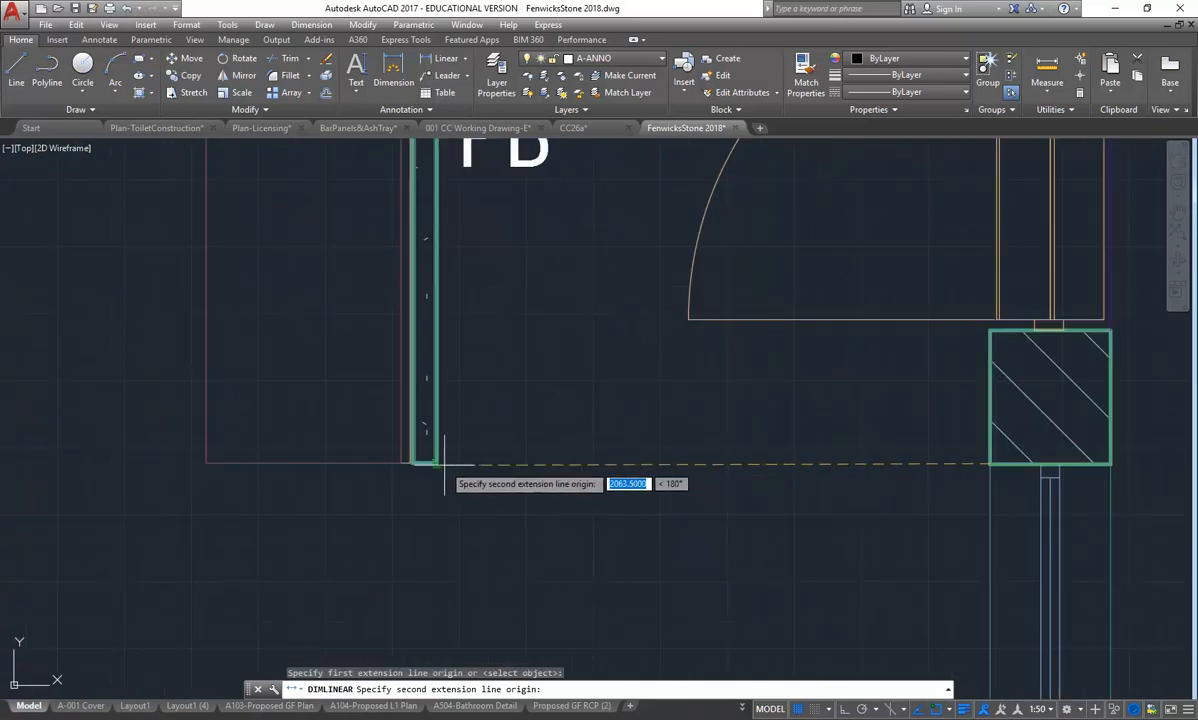
click(437, 462)
scroll(610, 590, down, 4)
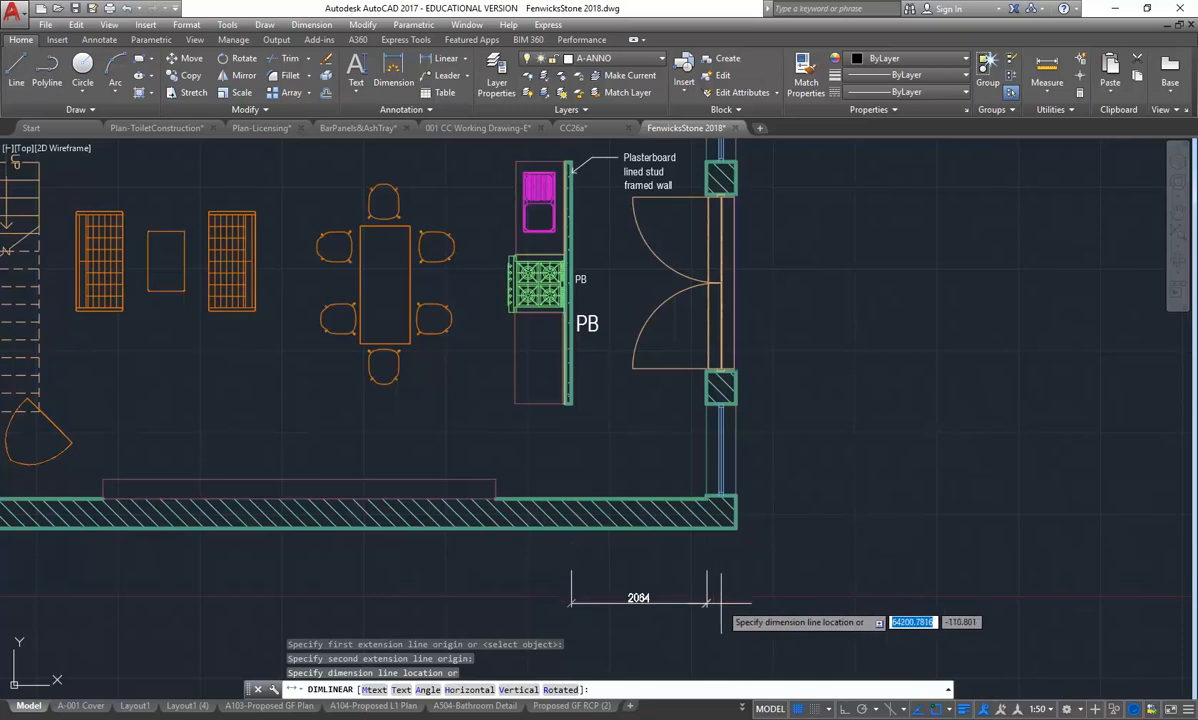
click(720, 603)
scroll(615, 603, up, 2)
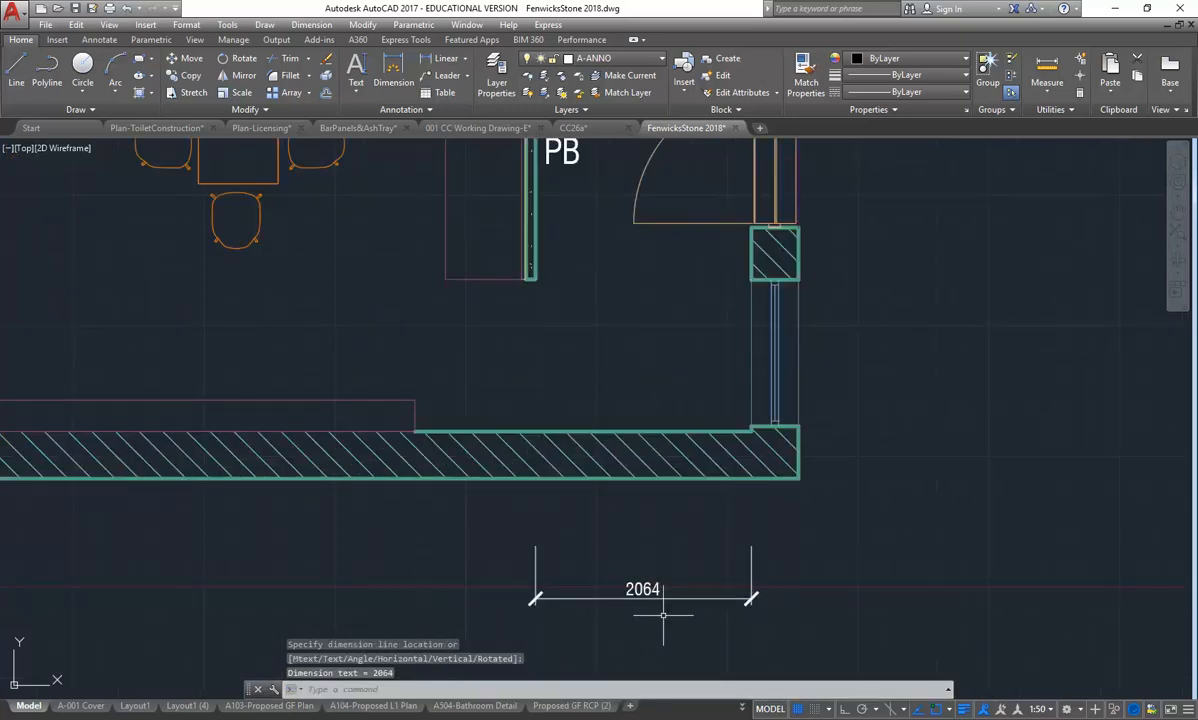
scroll(527, 414, down, 3)
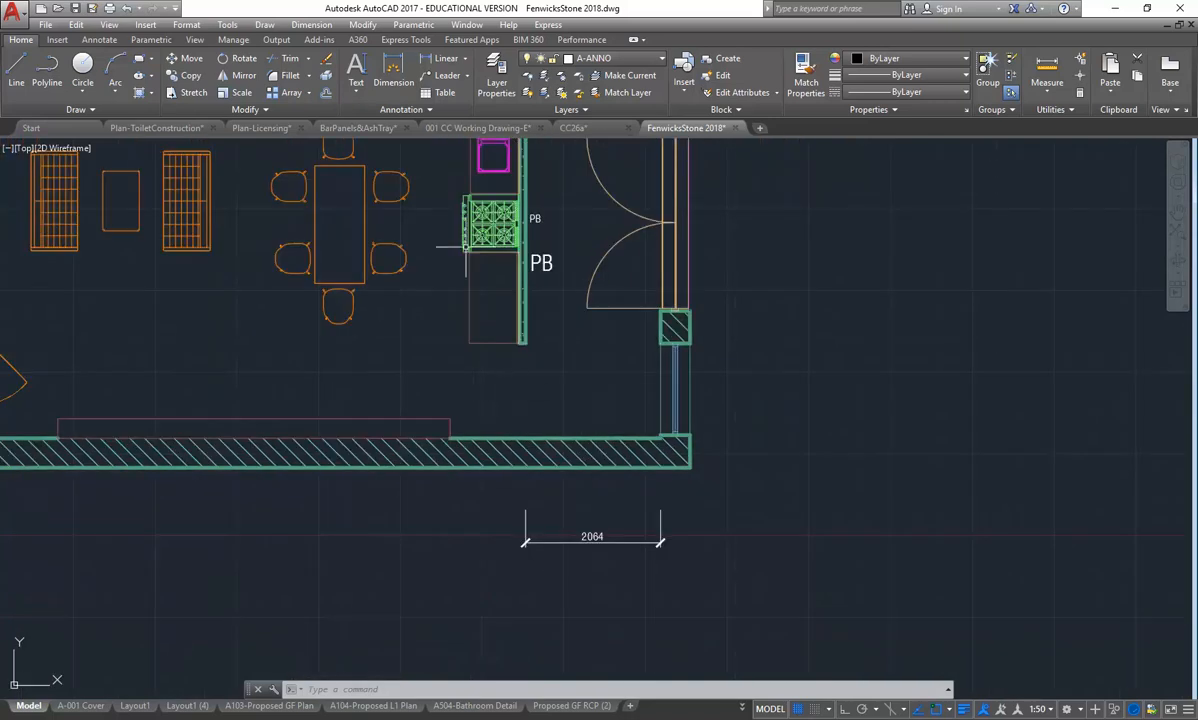
Modify the CC dimension style to round off linear dimensions to 5, and close the Dimension Style Manager
click(402, 109)
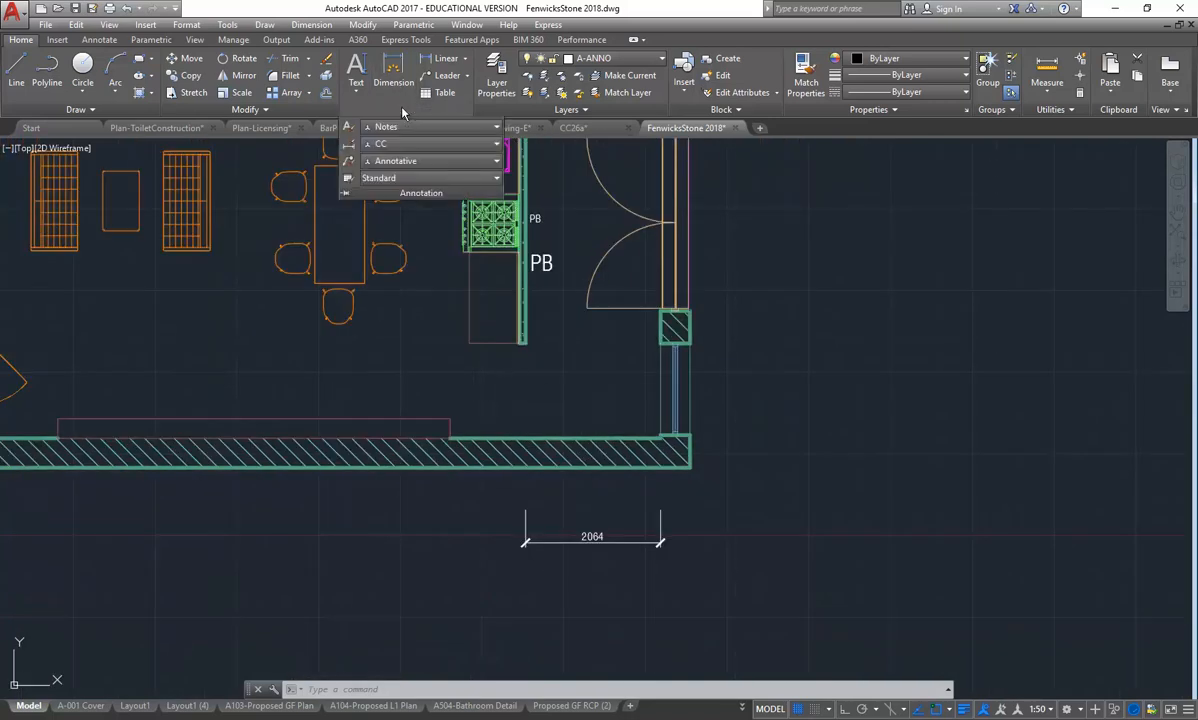
click(349, 147)
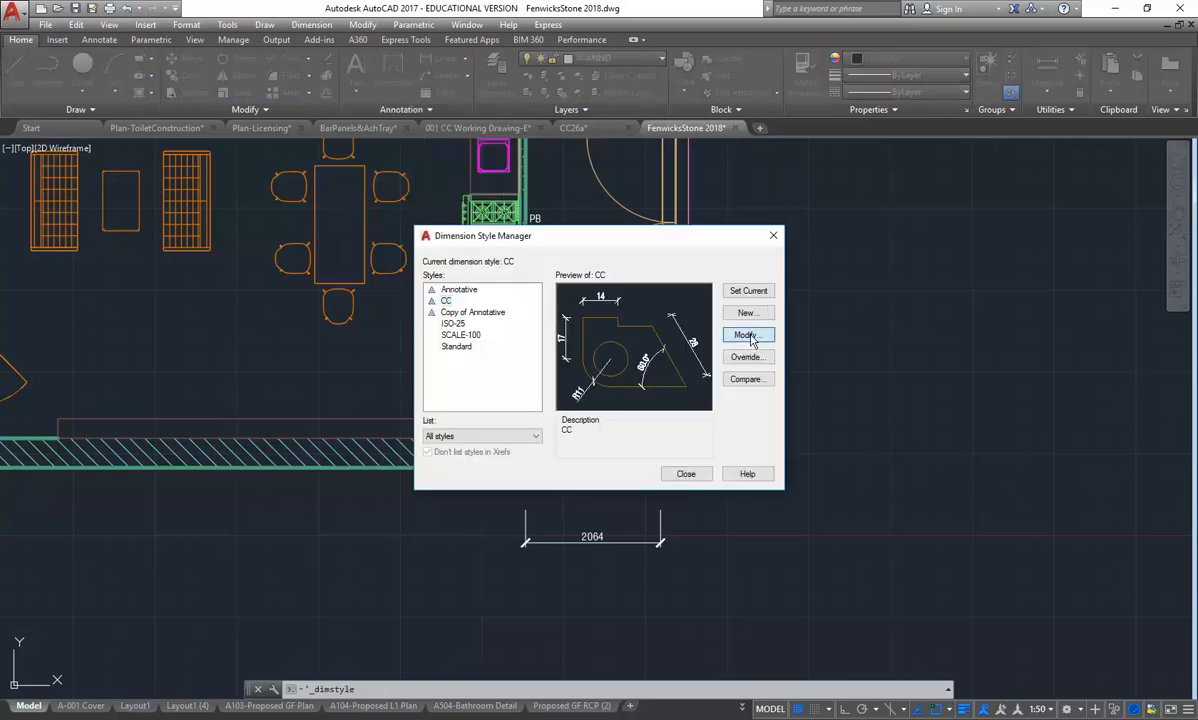
click(750, 338)
click(590, 209)
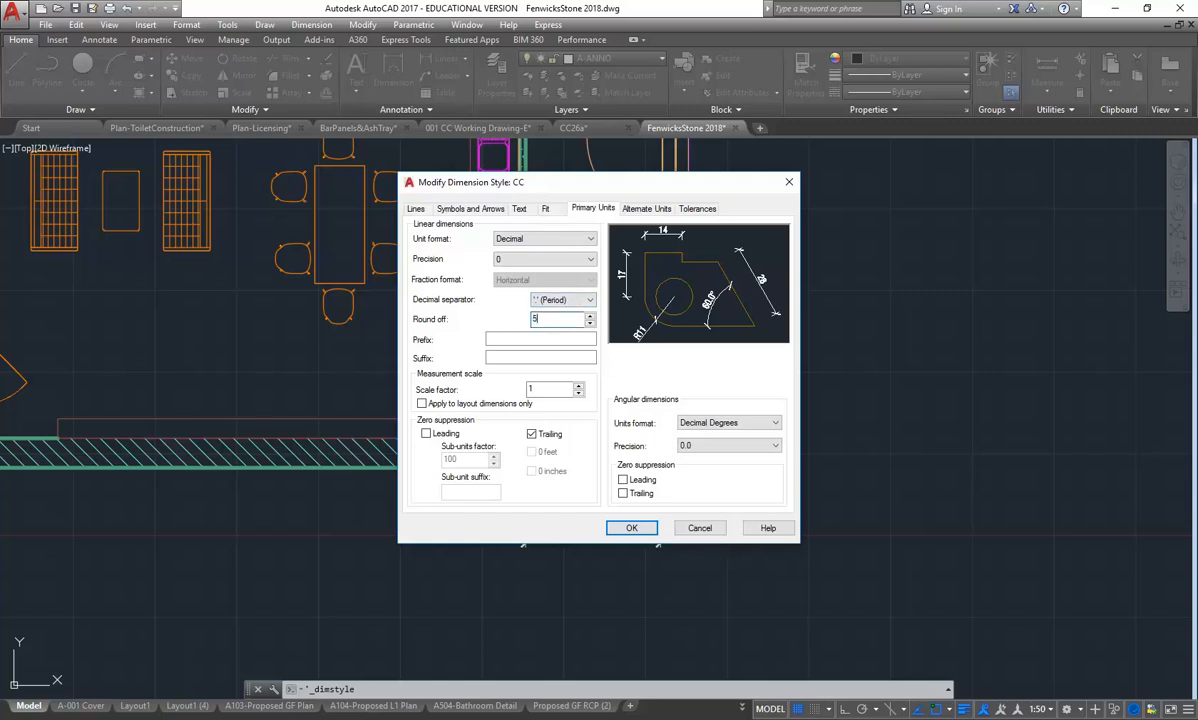
click(634, 528)
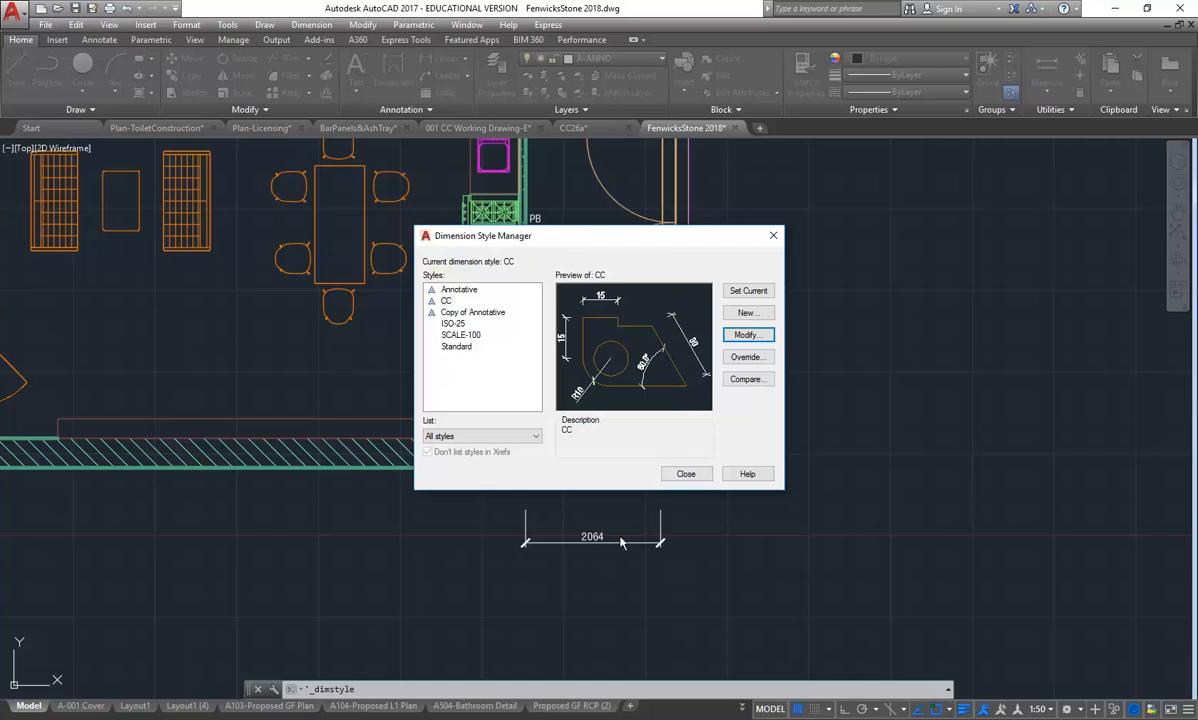
click(687, 474)
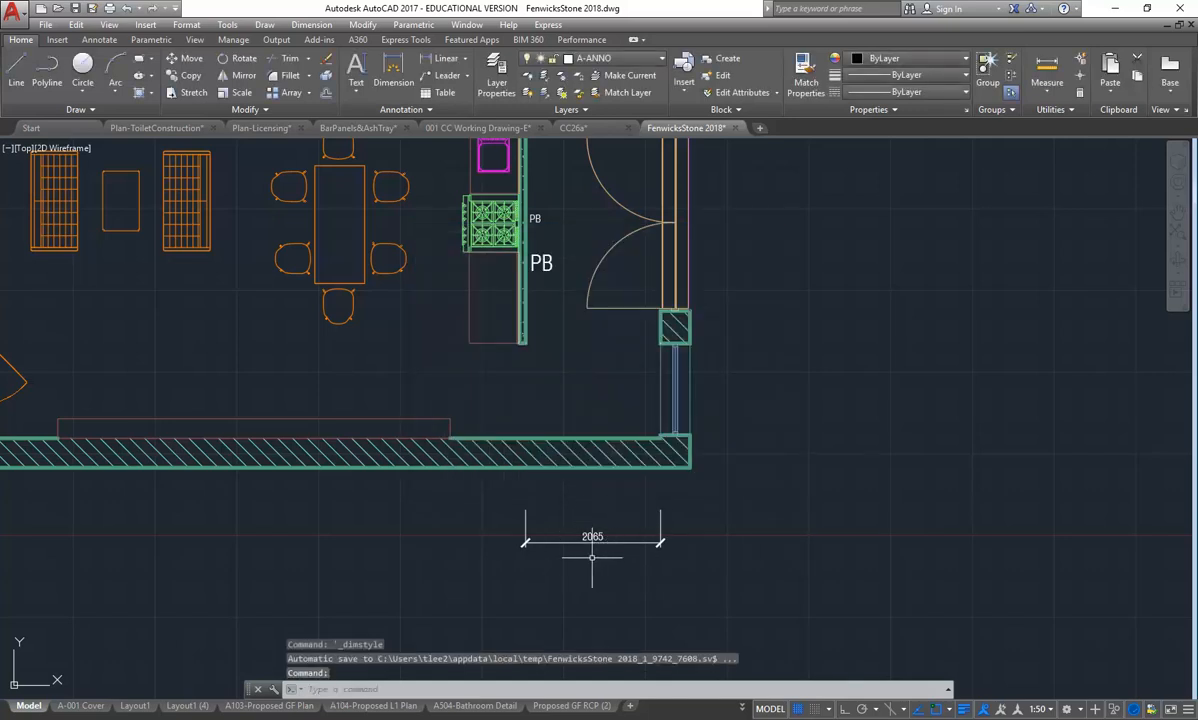
Add a linear dimension across the stud wall's thickness at its lower end, placing it in line with the existing dimension below the plan
scroll(593, 557, up, 2)
scroll(534, 469, down, 1)
scroll(512, 356, down, 1)
middle_drag(512, 356, 551, 484)
scroll(554, 429, down, 1)
mouse_move(554, 429)
middle_down()
mouse_move(536, 451)
mouse_move(508, 436)
middle_up()
scroll(542, 455, up, 2)
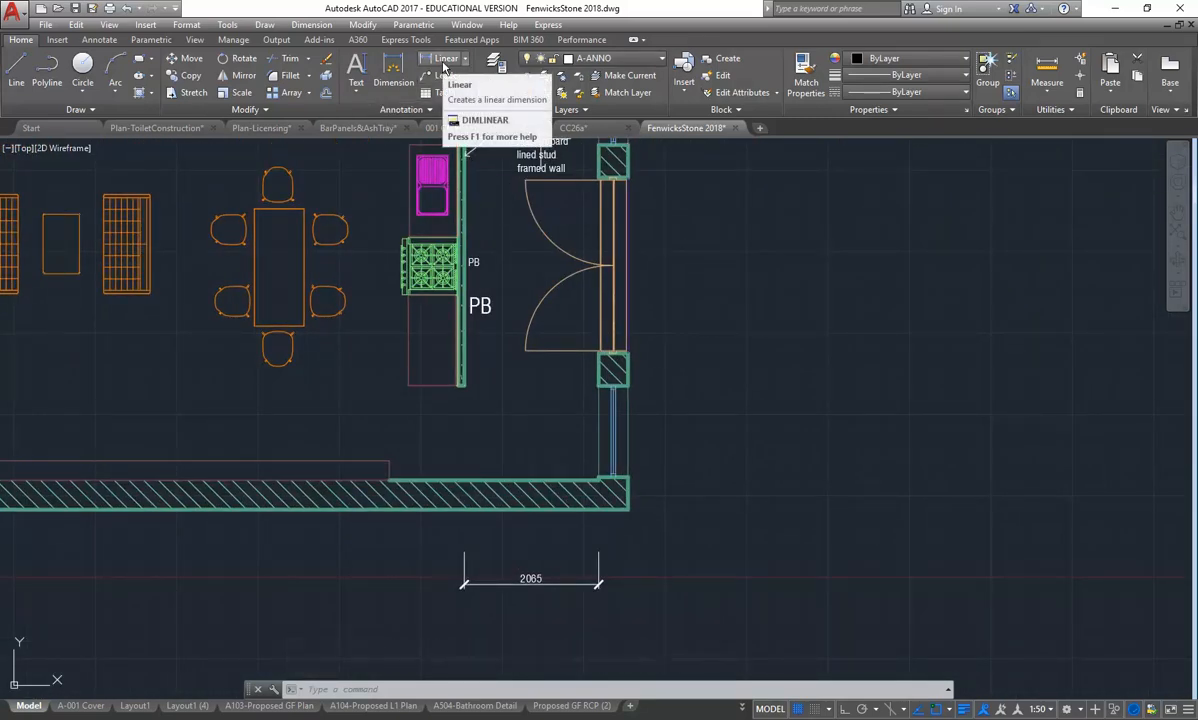
click(441, 62)
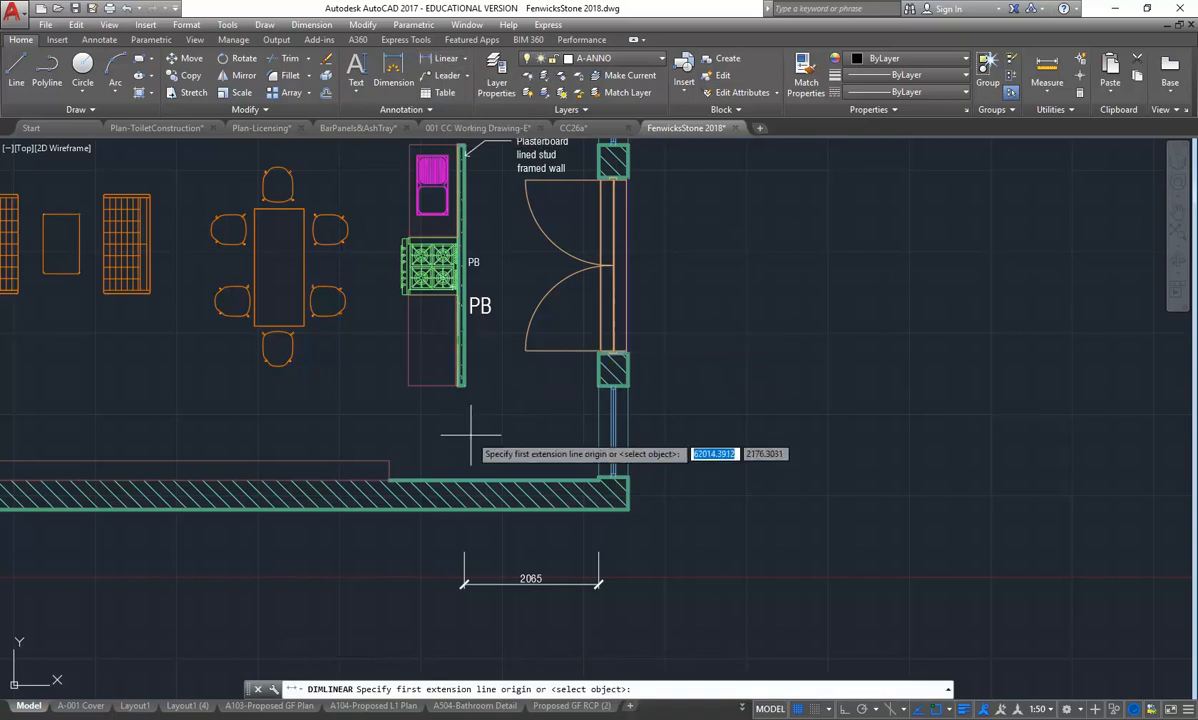
scroll(466, 420, up, 2)
scroll(452, 342, up, 2)
click(458, 244)
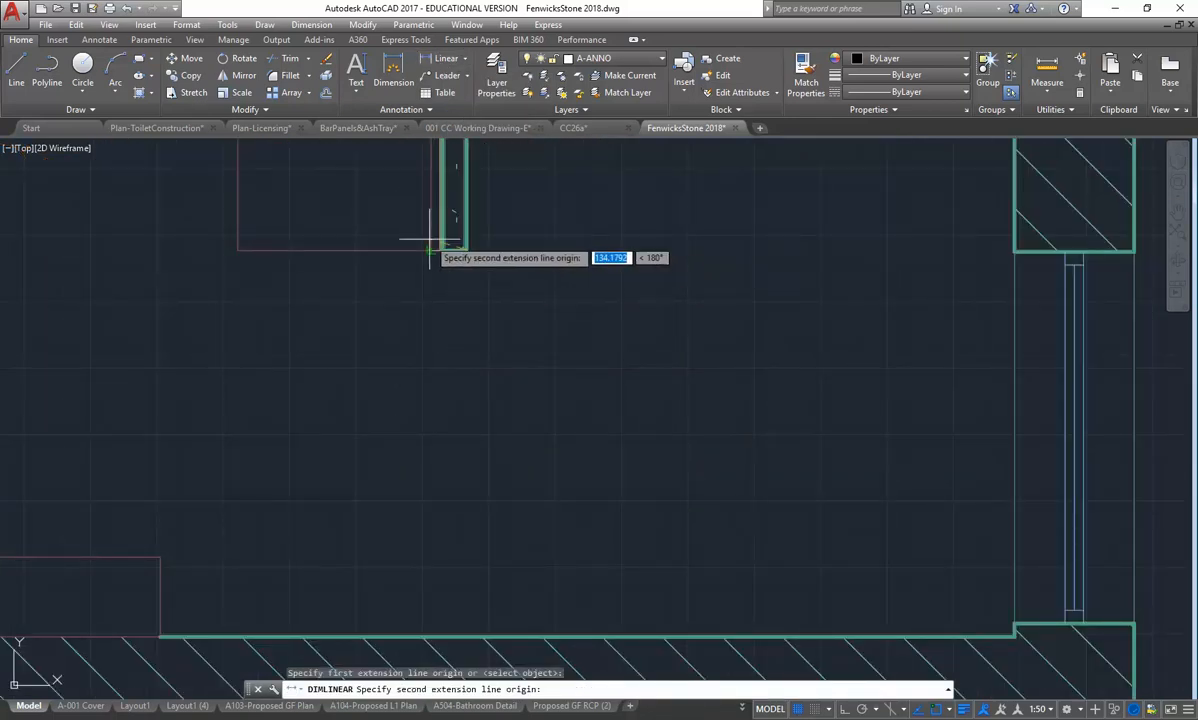
scroll(445, 255, up, 2)
click(457, 268)
scroll(457, 268, down, 4)
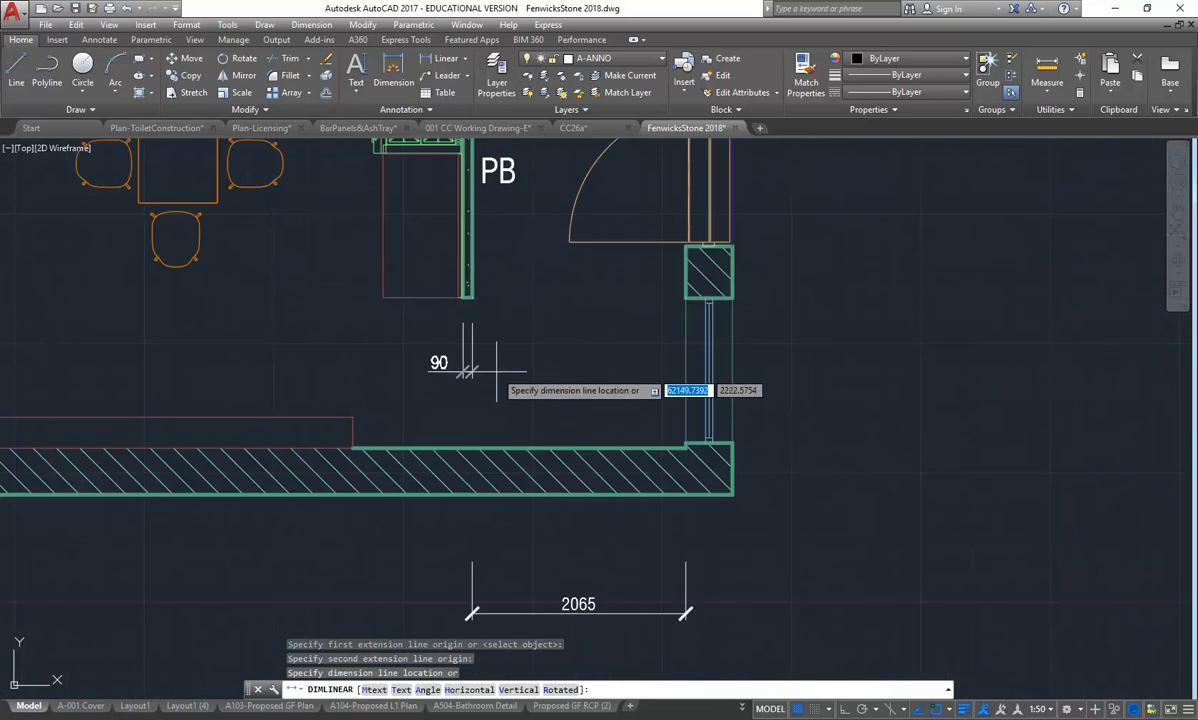
click(481, 491)
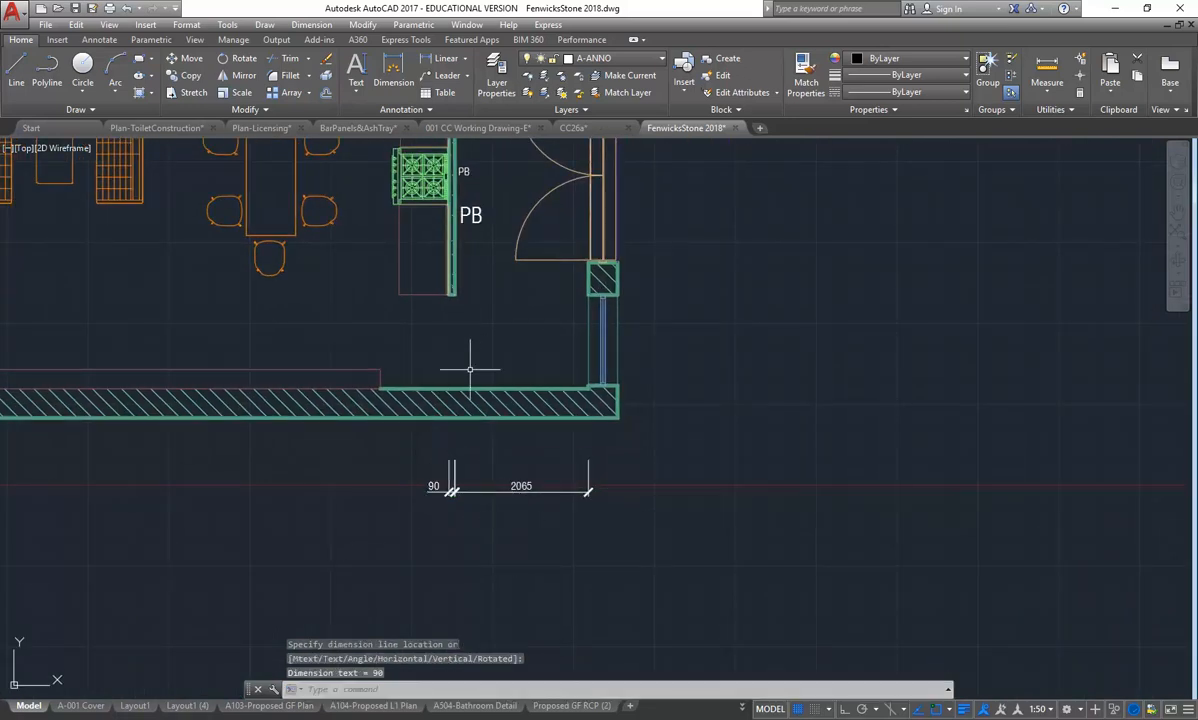
Add a vertical linear dimension from the bottom wall's inner corner to the stud wall's lower end, placing it outside the window wall
right_click(463, 318)
click(508, 327)
middle_drag(461, 336, 457, 339)
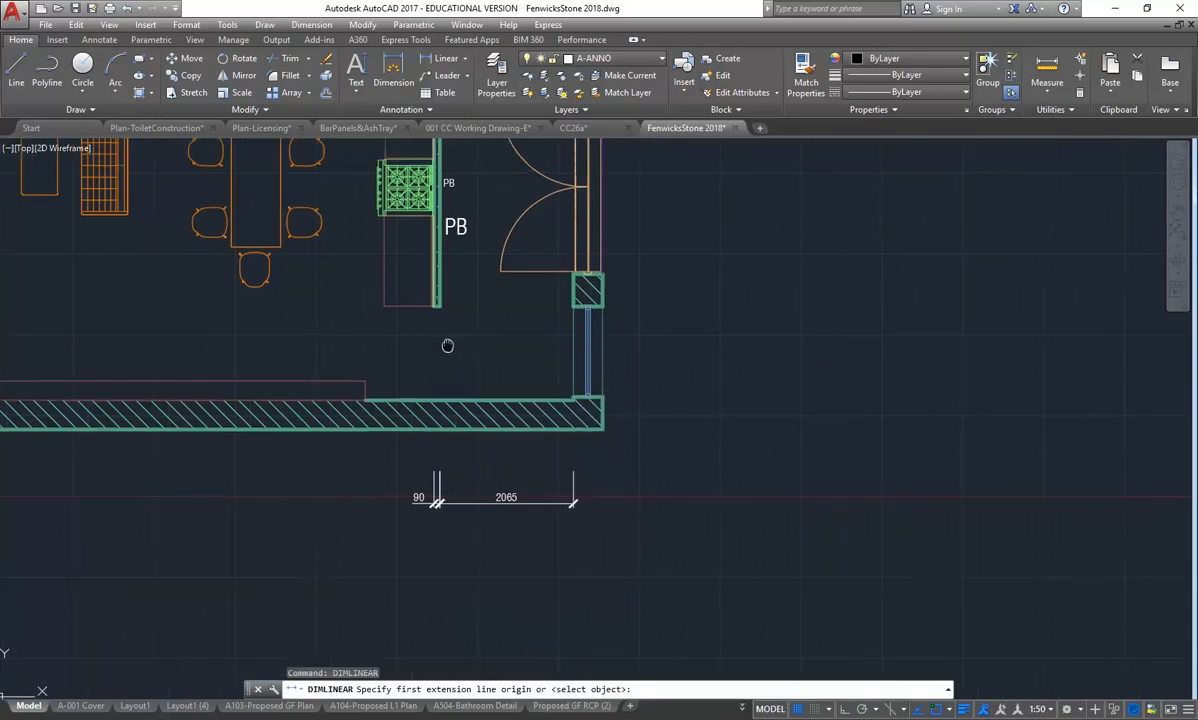
scroll(457, 339, up, 2)
scroll(668, 445, up, 3)
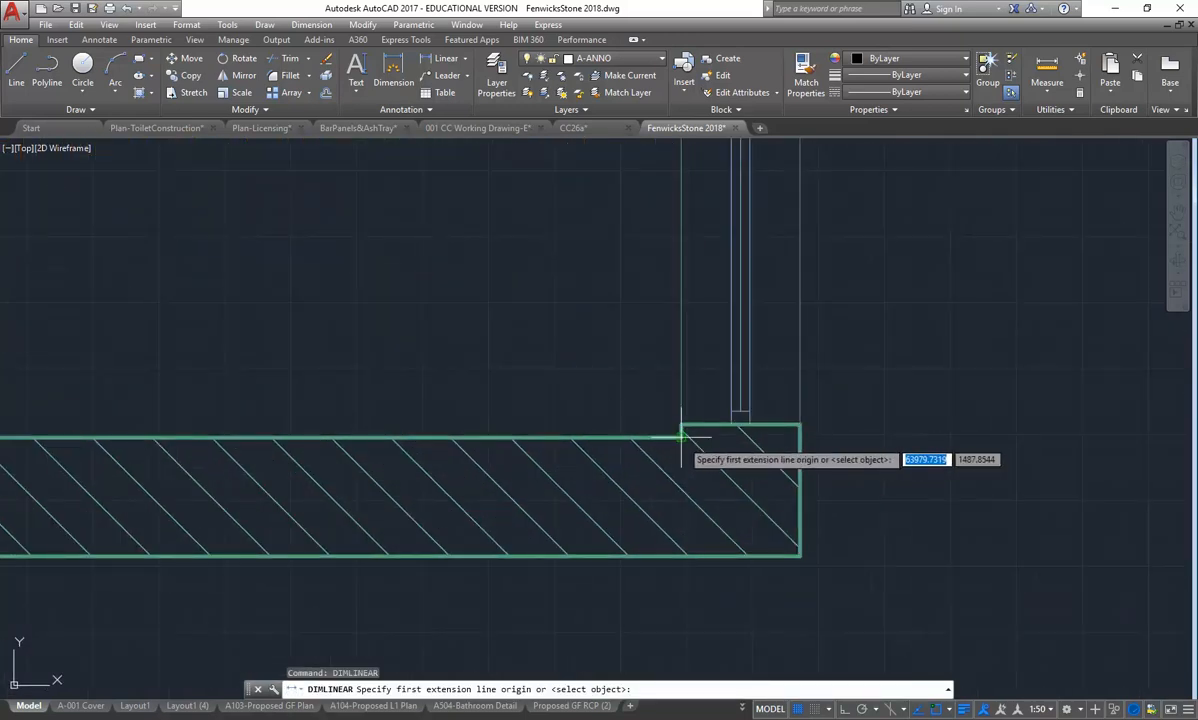
click(681, 438)
scroll(358, 406, down, 4)
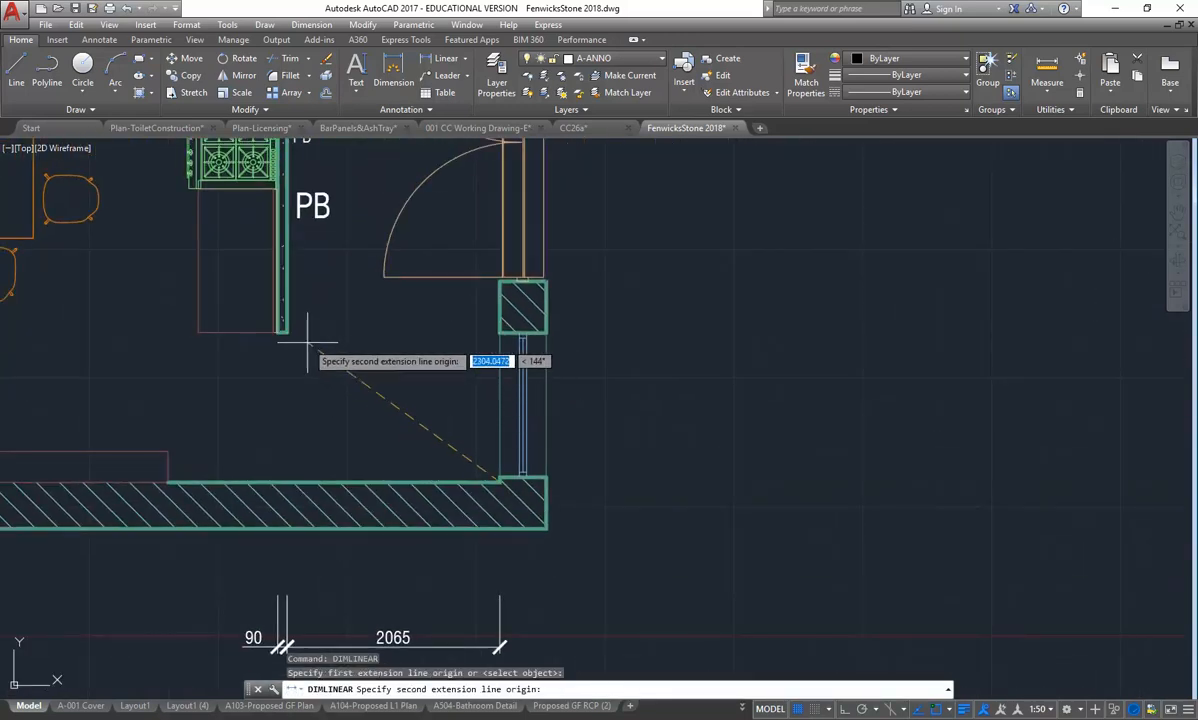
scroll(300, 350, up, 2)
click(280, 320)
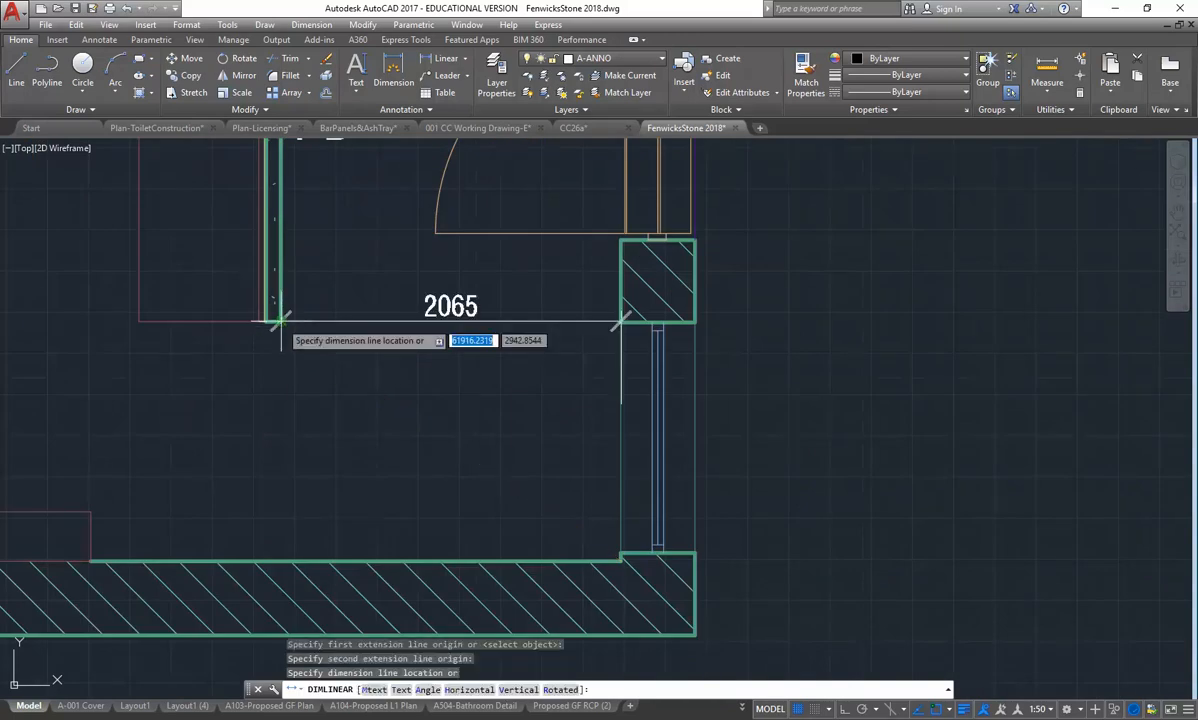
scroll(740, 390, down, 4)
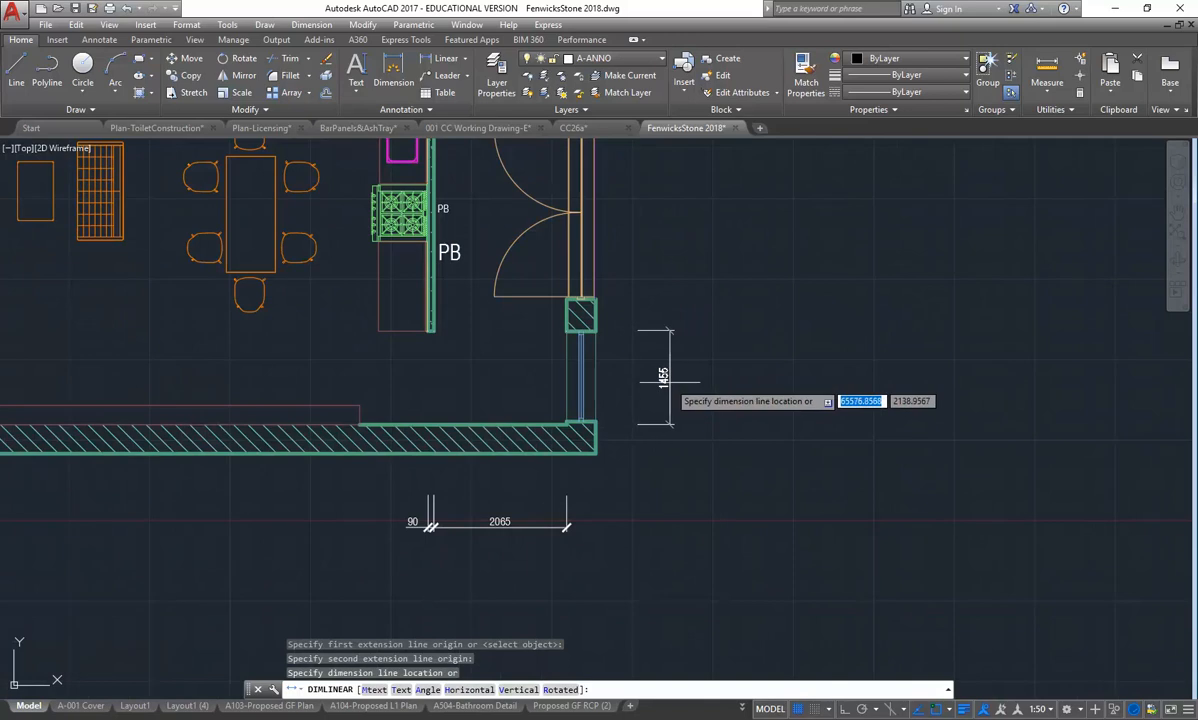
click(670, 388)
Add a vertical linear dimension along the stud wall's full length, aligned with the existing vertical dimension outside the plan
middle_drag(556, 376, 556, 420)
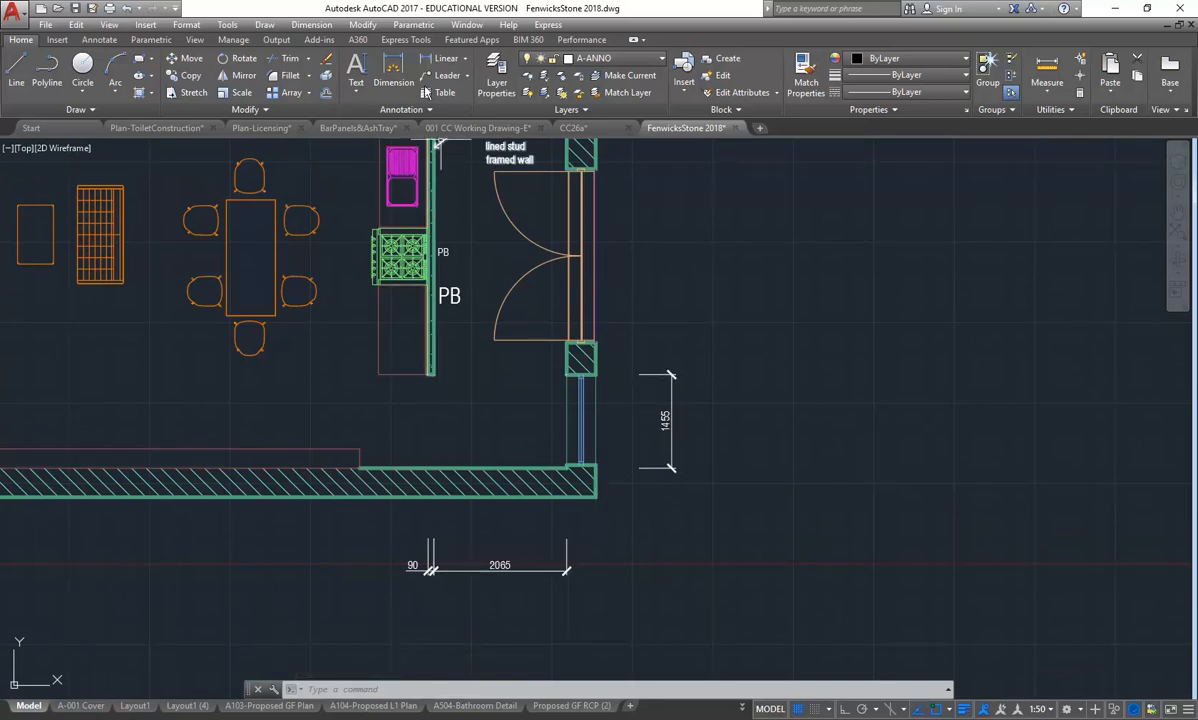
click(430, 58)
scroll(443, 393, up, 4)
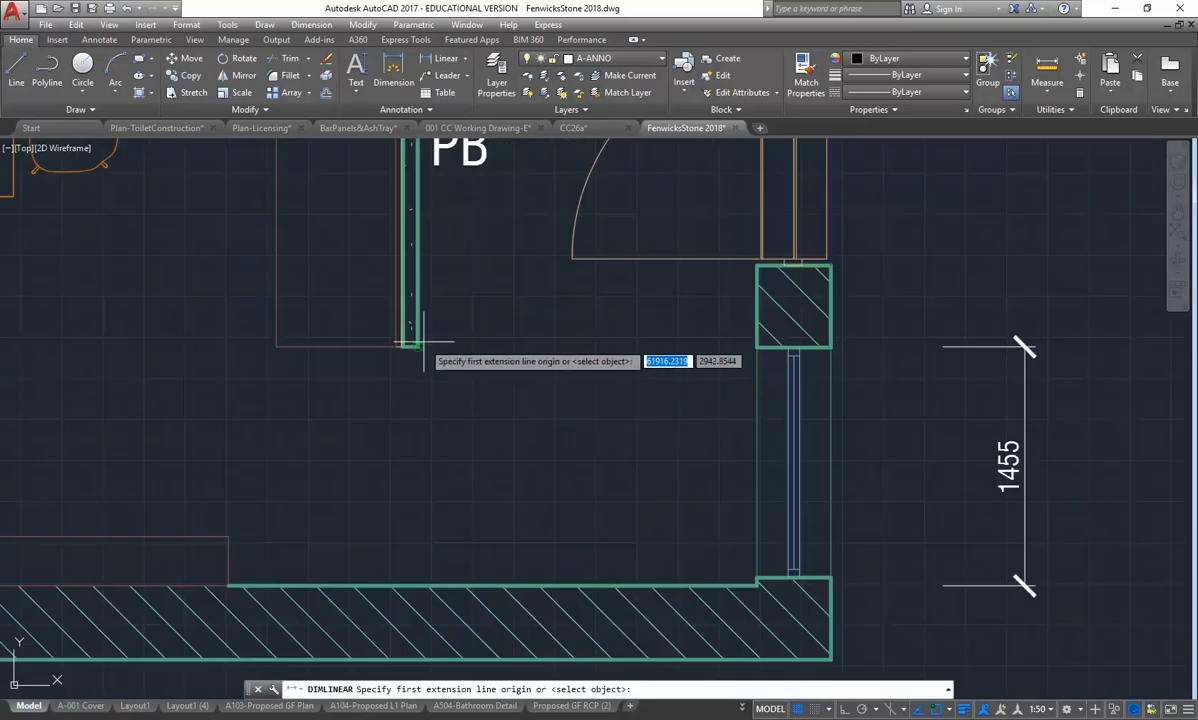
click(421, 341)
scroll(455, 378, down, 4)
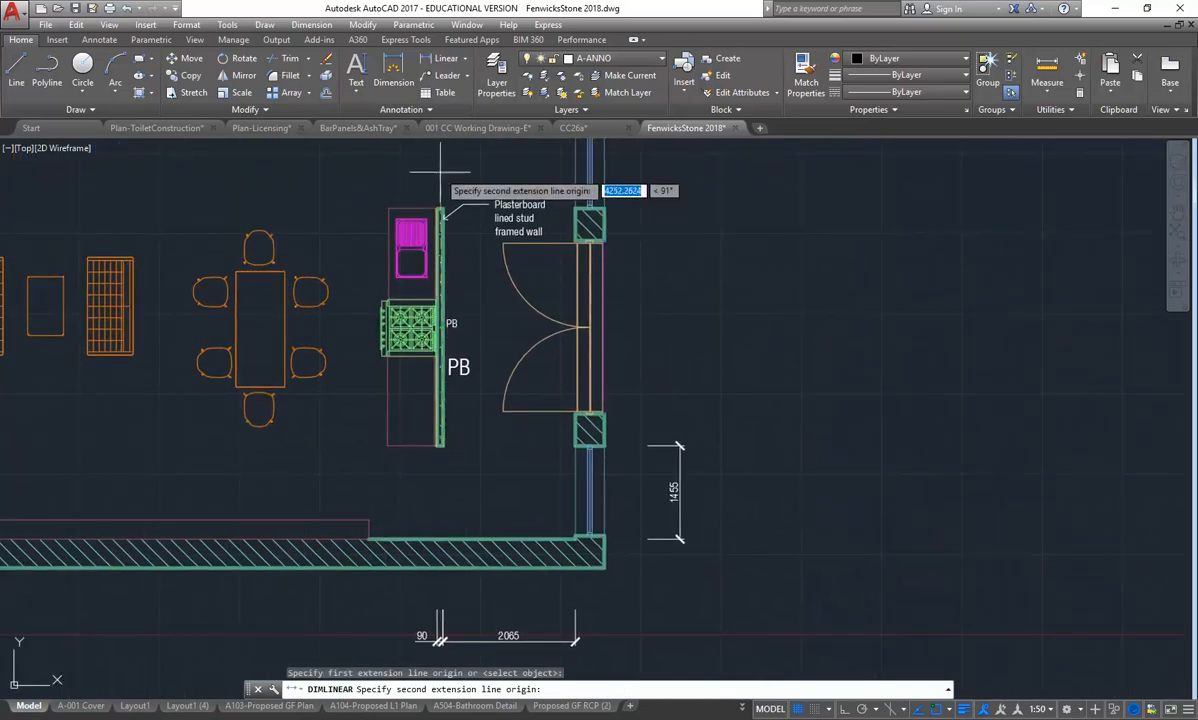
scroll(425, 185, up, 5)
click(432, 290)
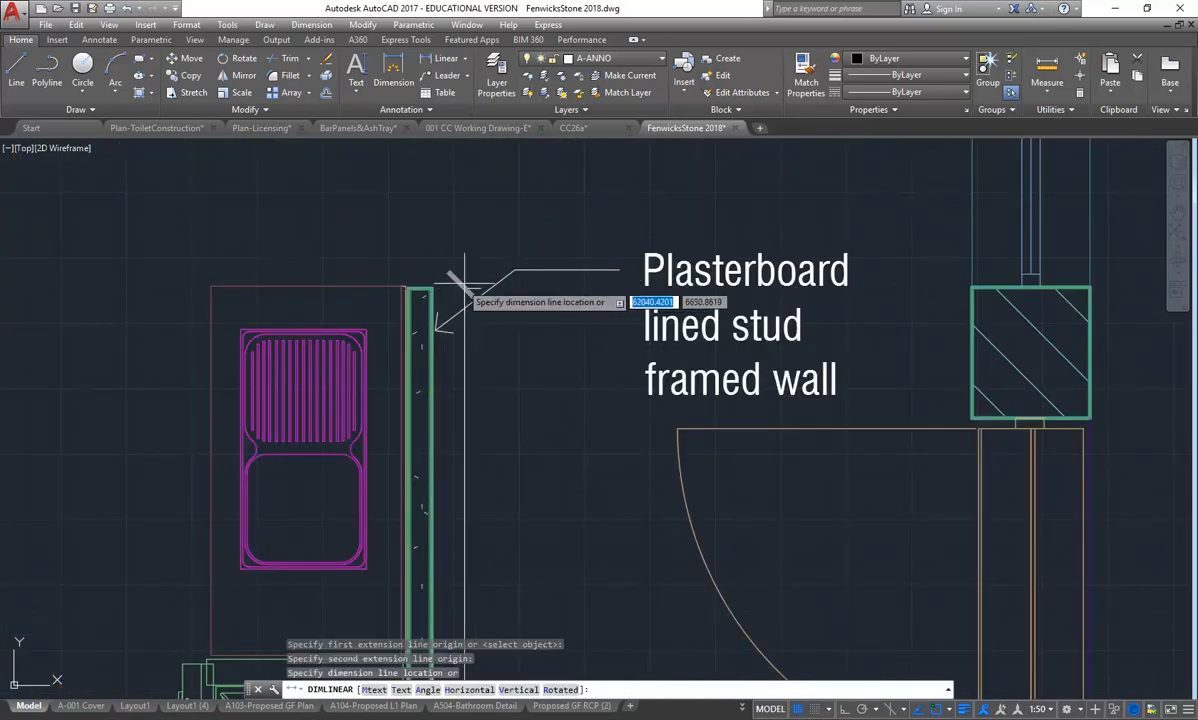
scroll(436, 285, down, 5)
scroll(610, 455, up, 4)
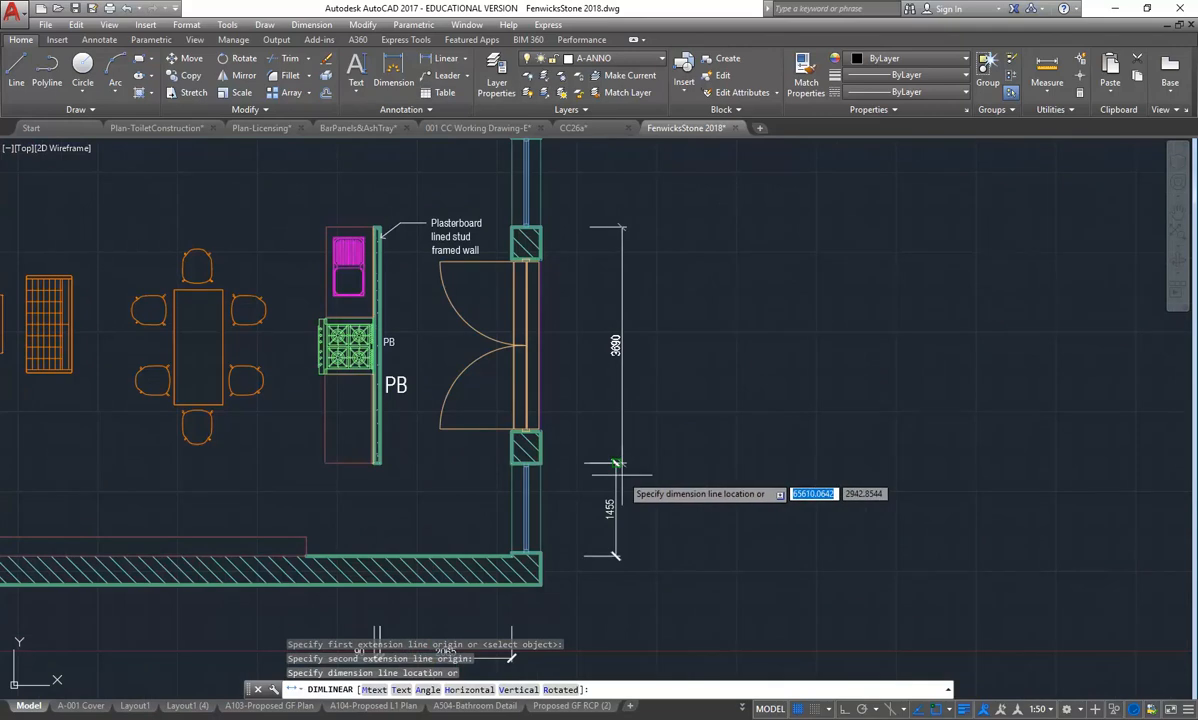
scroll(617, 438, up, 3)
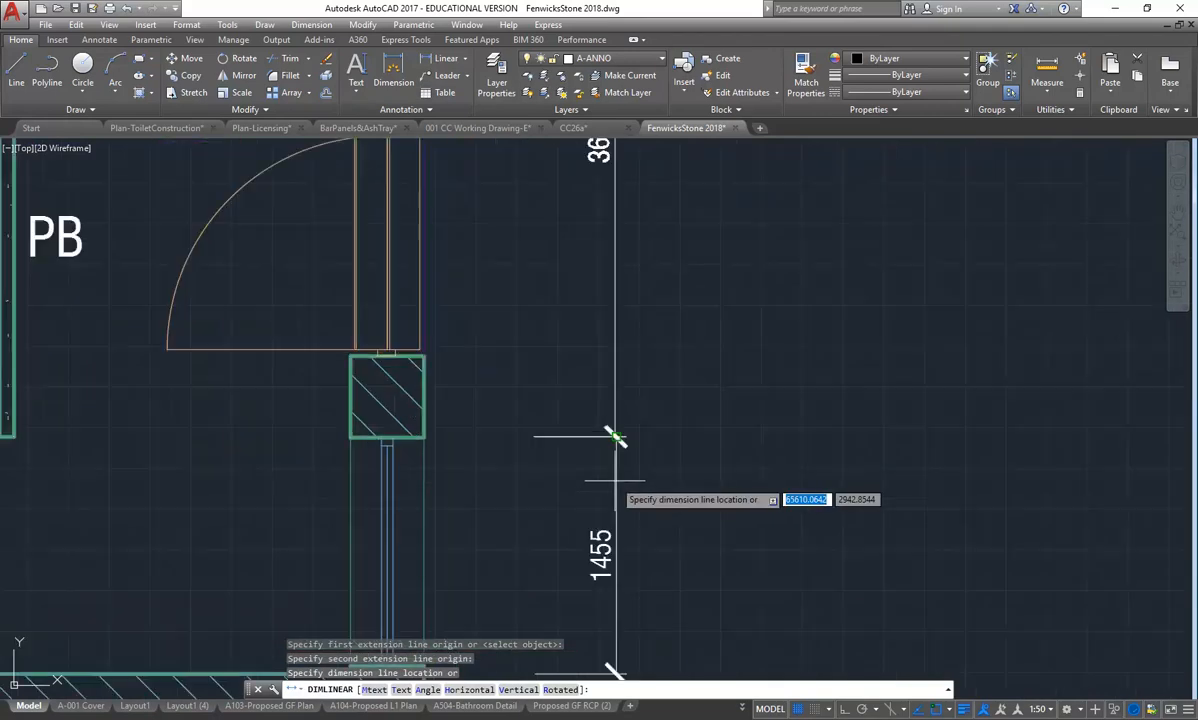
click(614, 429)
Add a vertical linear dimension from the stud wall's upper end to the upper wall's inner face, continuing the vertical dimension chain
scroll(614, 429, down, 4)
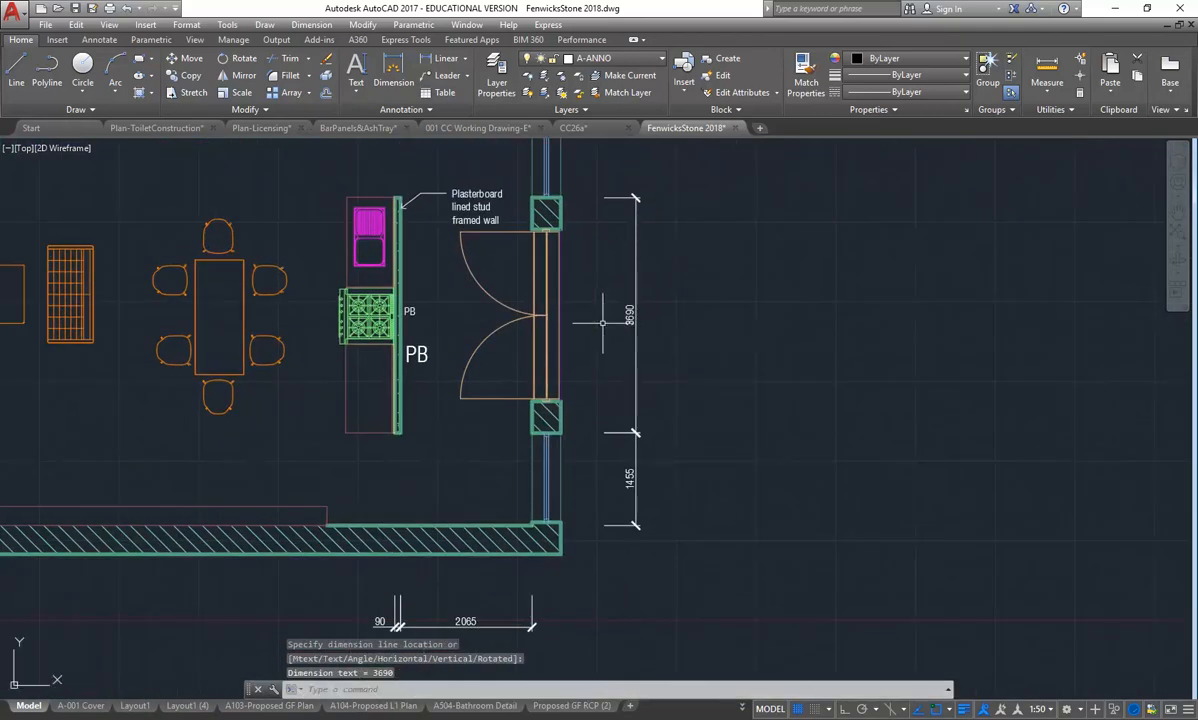
right_click(432, 310)
click(463, 317)
scroll(405, 260, up, 3)
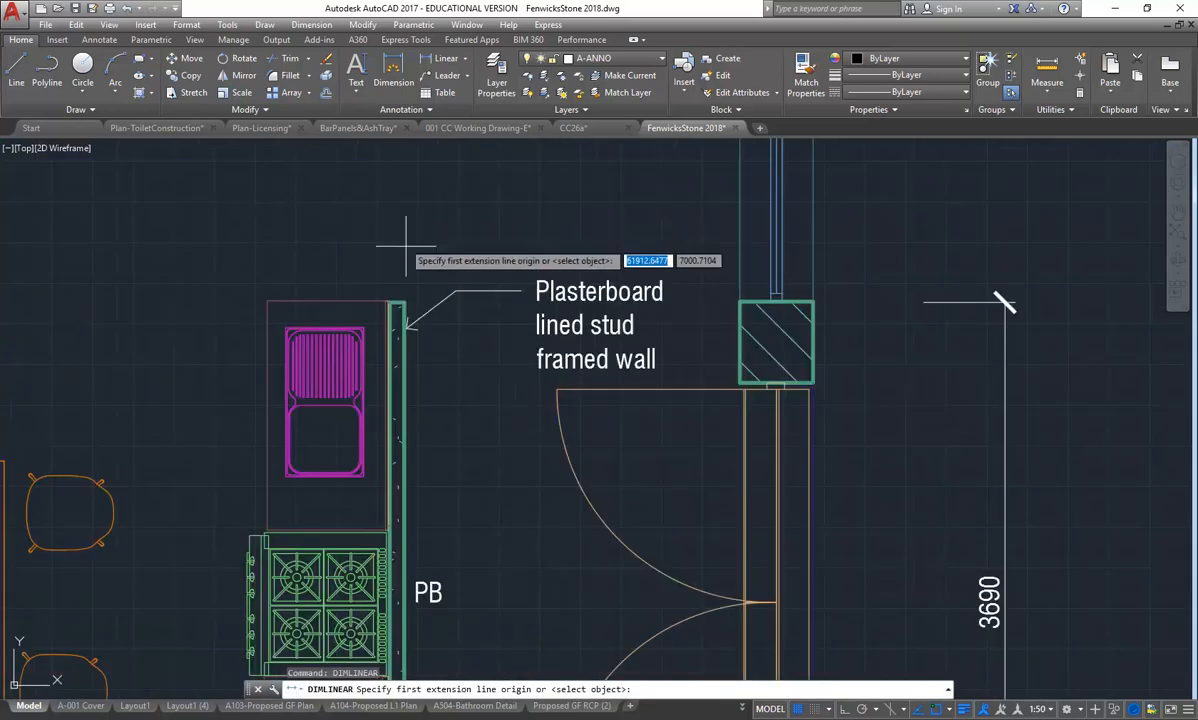
click(404, 301)
middle_drag(406, 261, 409, 392)
middle_drag(409, 187, 407, 288)
click(400, 247)
scroll(583, 294, down, 3)
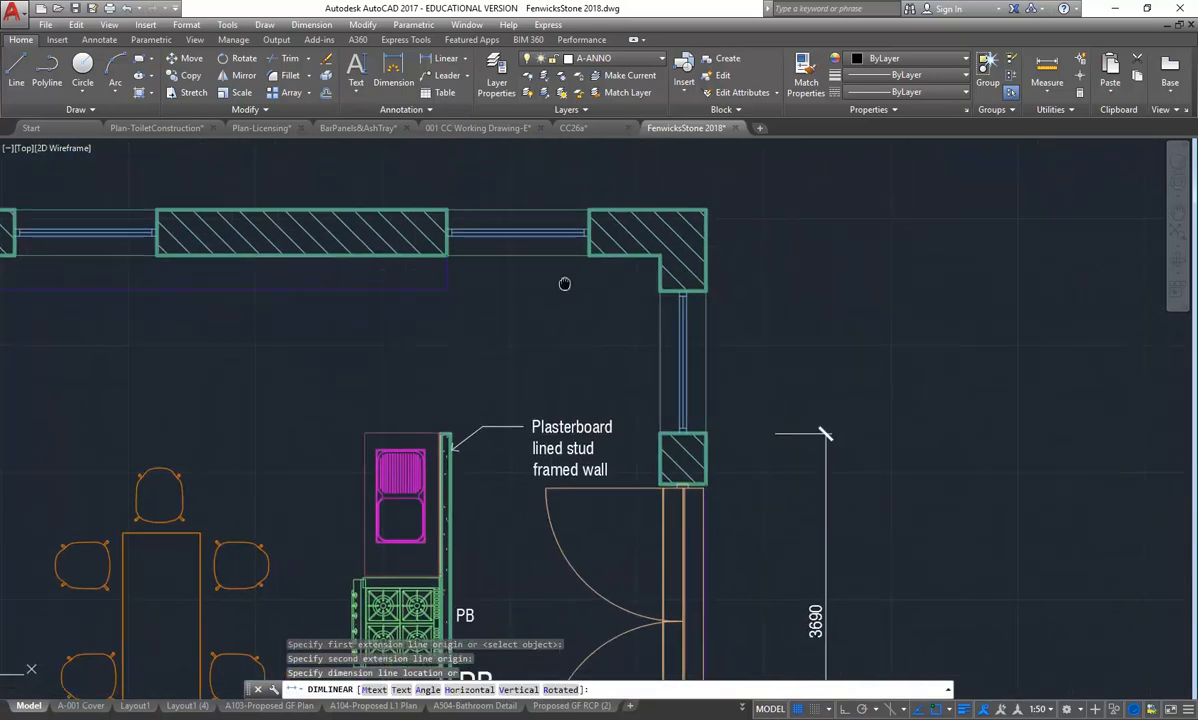
click(787, 388)
scroll(664, 297, down, 3)
middle_drag(377, 319, 430, 312)
right_click(430, 312)
click(490, 321)
scroll(490, 321, down, 3)
middle_drag(518, 412, 512, 440)
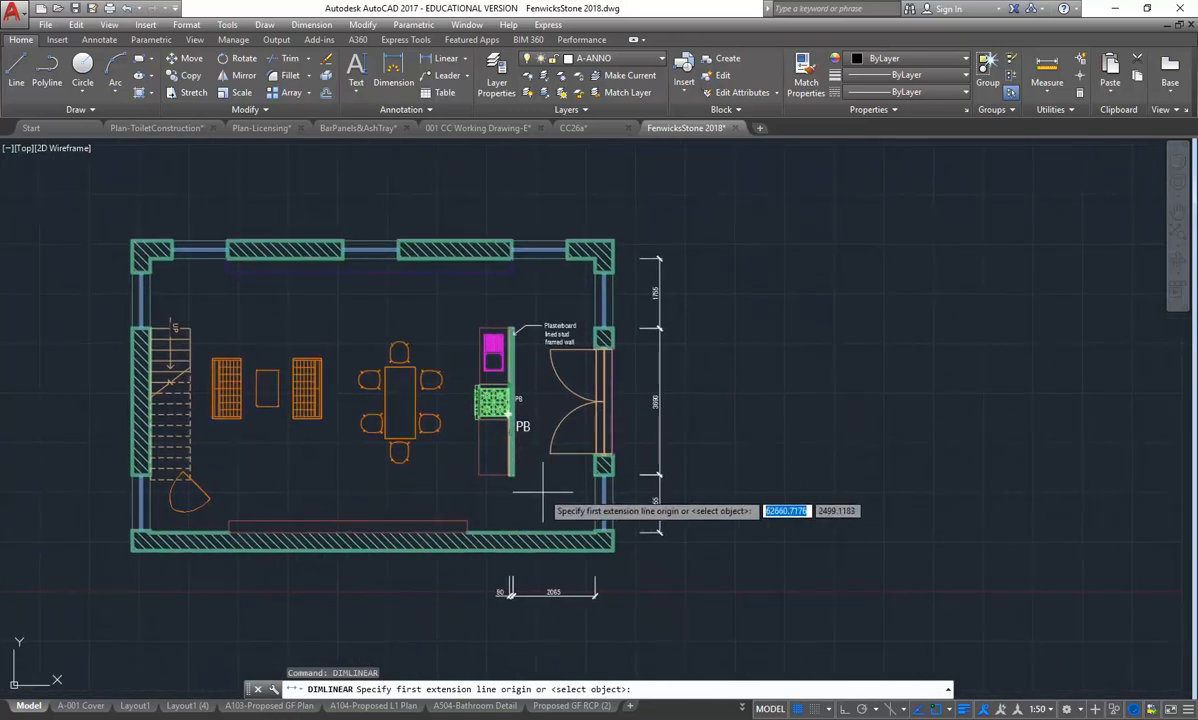
key(Escape)
Switch to the A103-Proposed GF Plan layout and stretch the viewport's lower edge down to enclose the dimensions below the plan
middle_drag(491, 462, 441, 473)
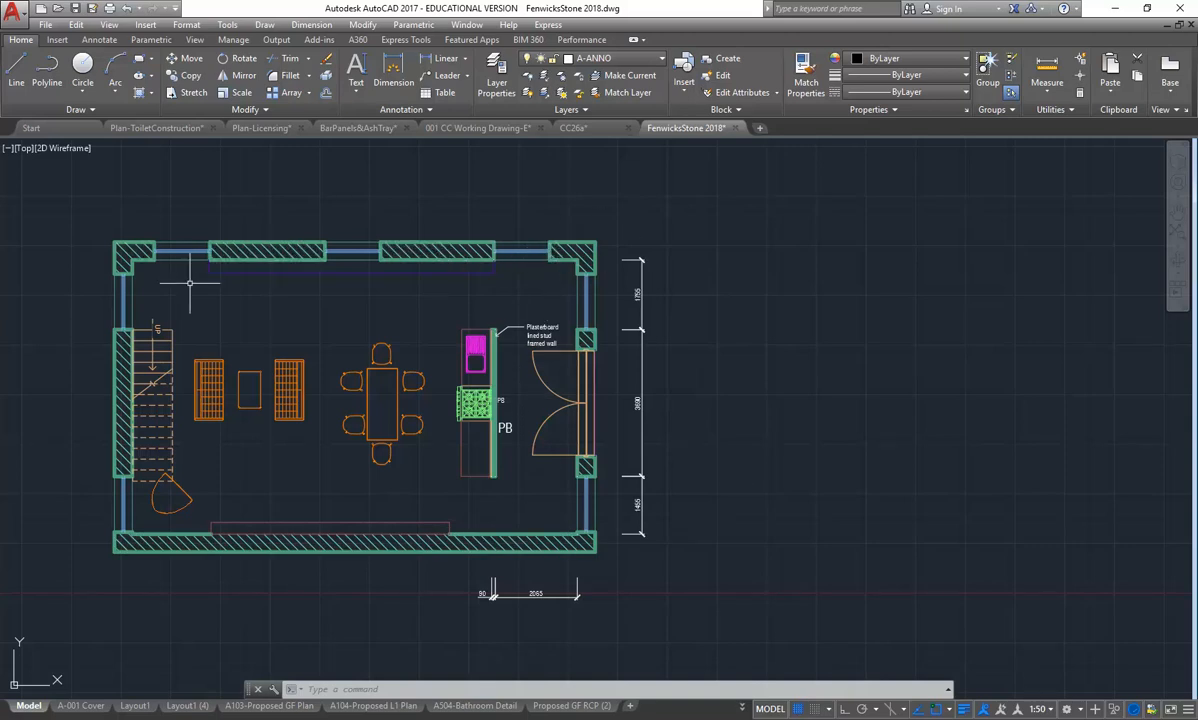
middle_drag(190, 283, 209, 290)
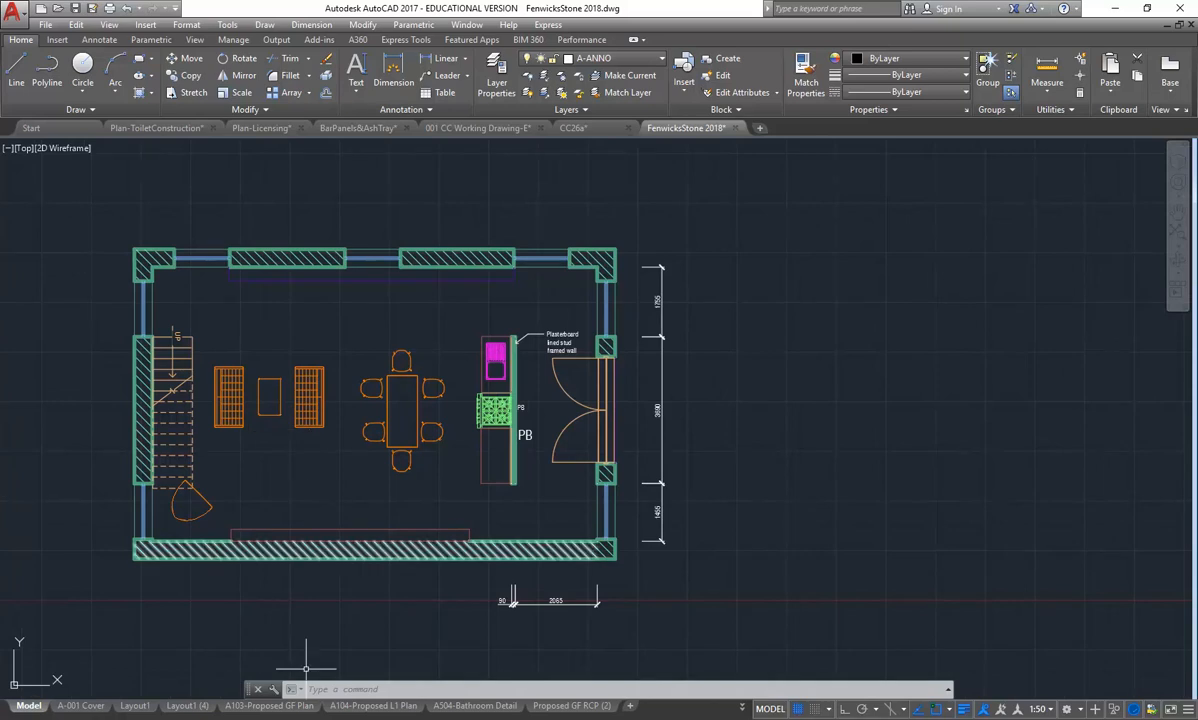
click(272, 706)
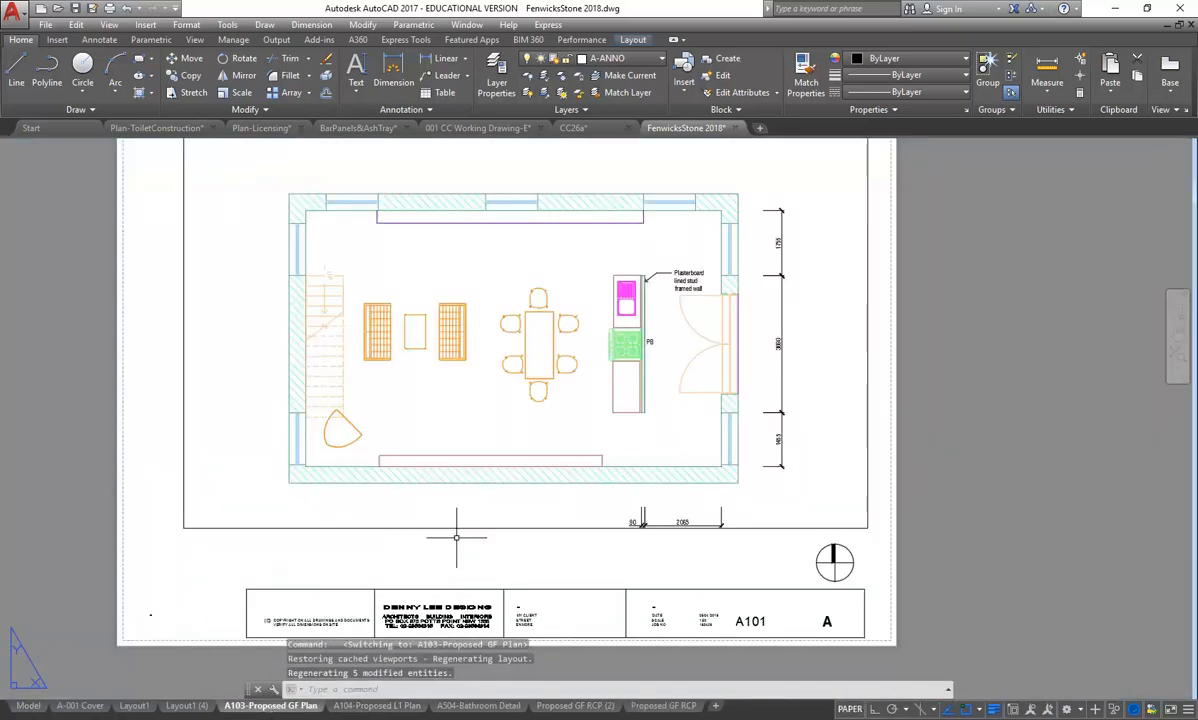
click(436, 527)
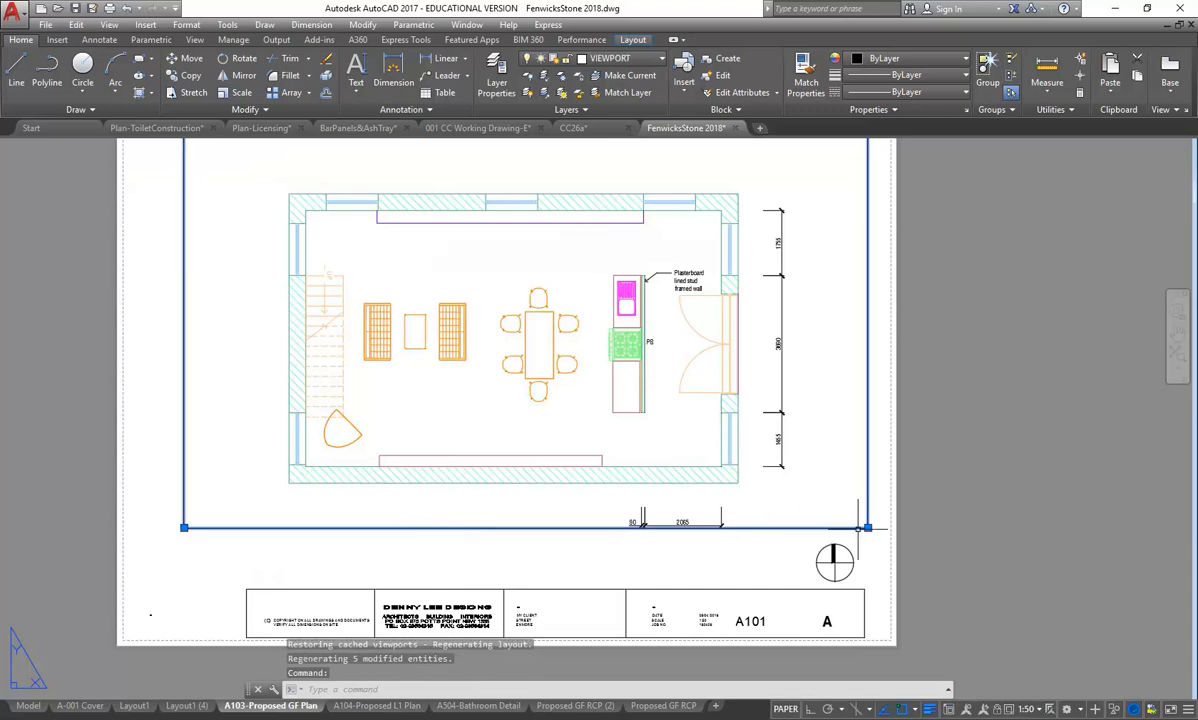
click(868, 527)
click(868, 545)
key(Escape)
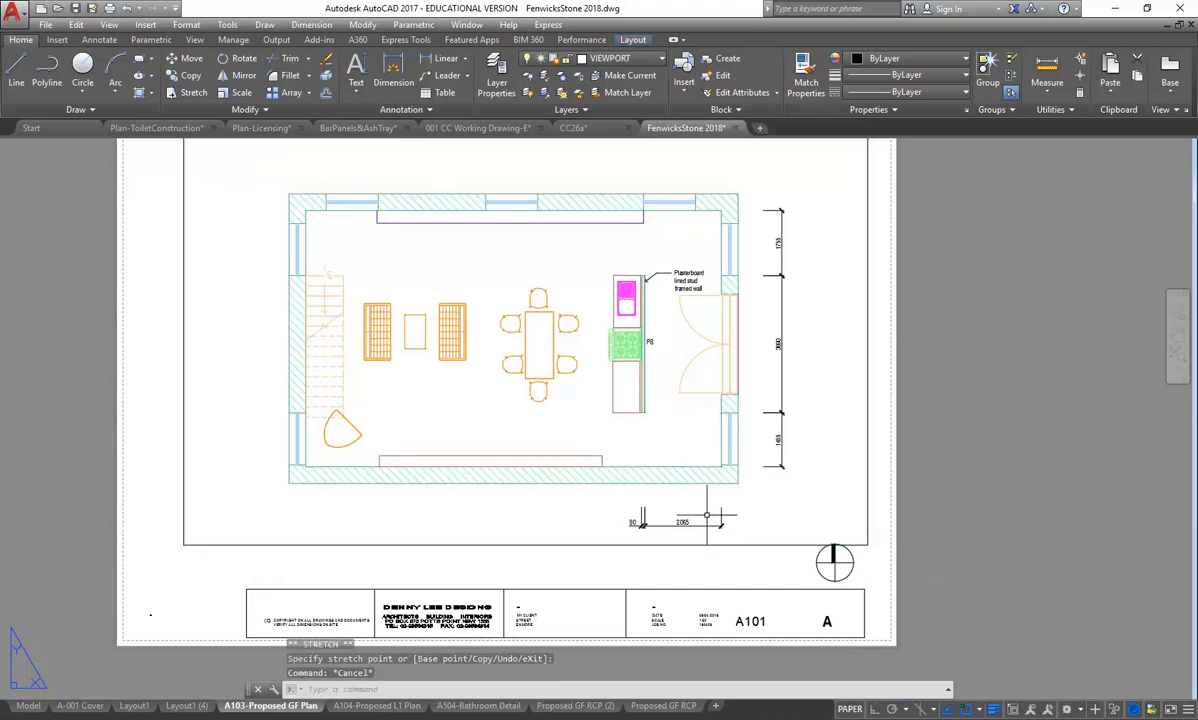
key(Escape)
middle_drag(472, 373, 476, 389)
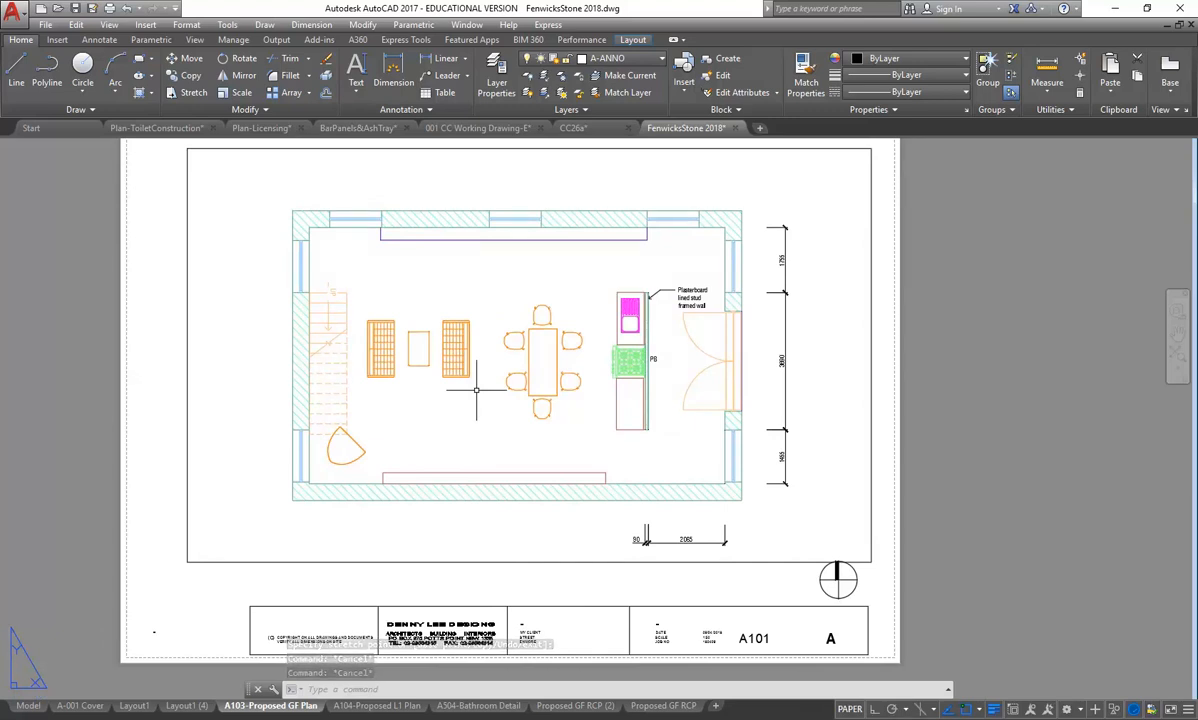
Show the current text, dimension, multileader and table style settings
click(398, 110)
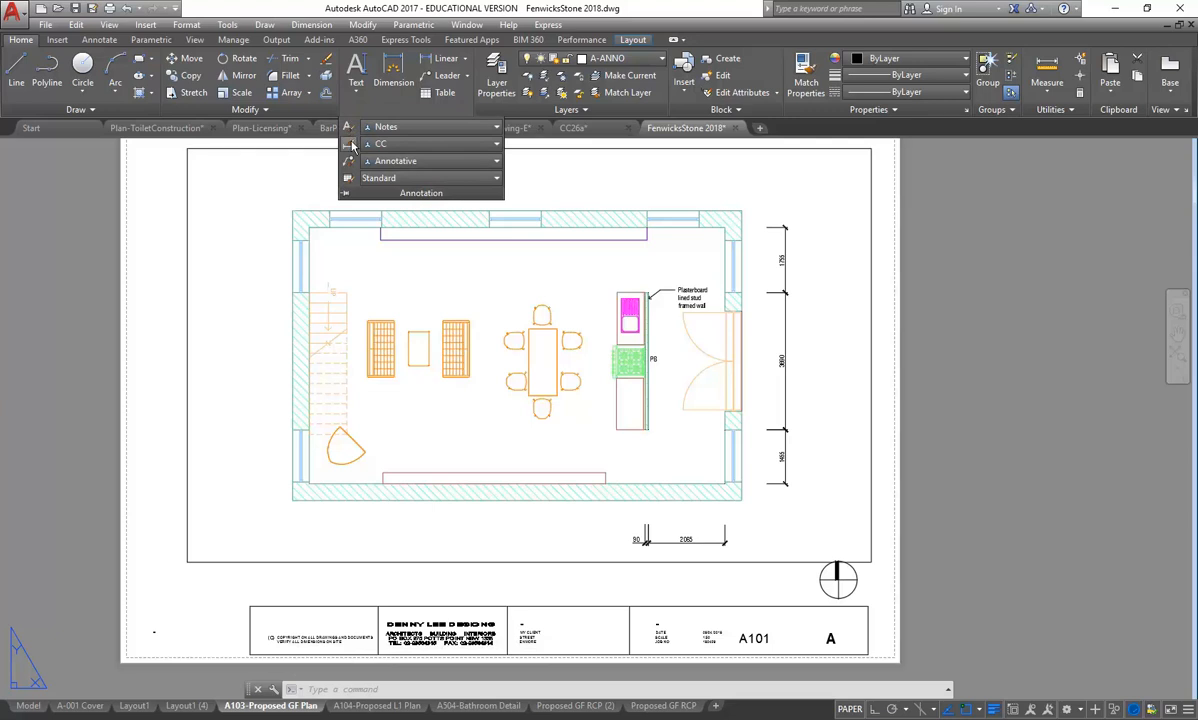